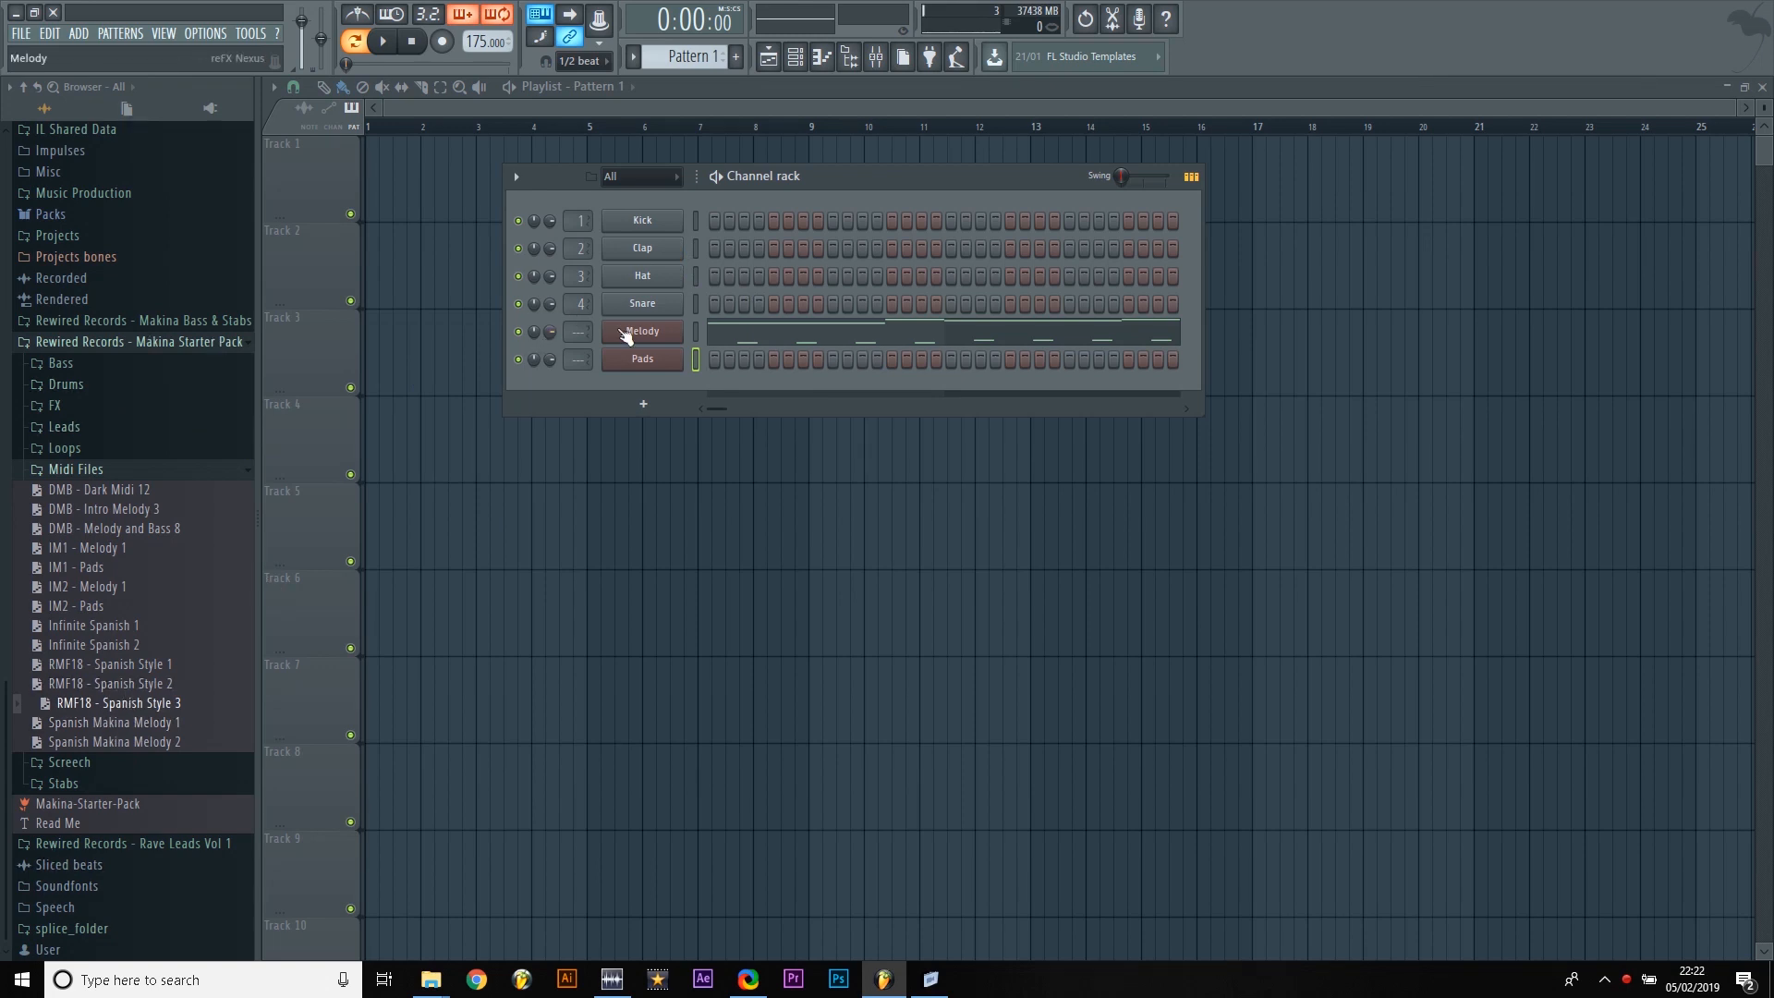
Step: Play the melody pattern from the start and audition a few notes on the Pads instrument
{"action": "key", "text": "space"}
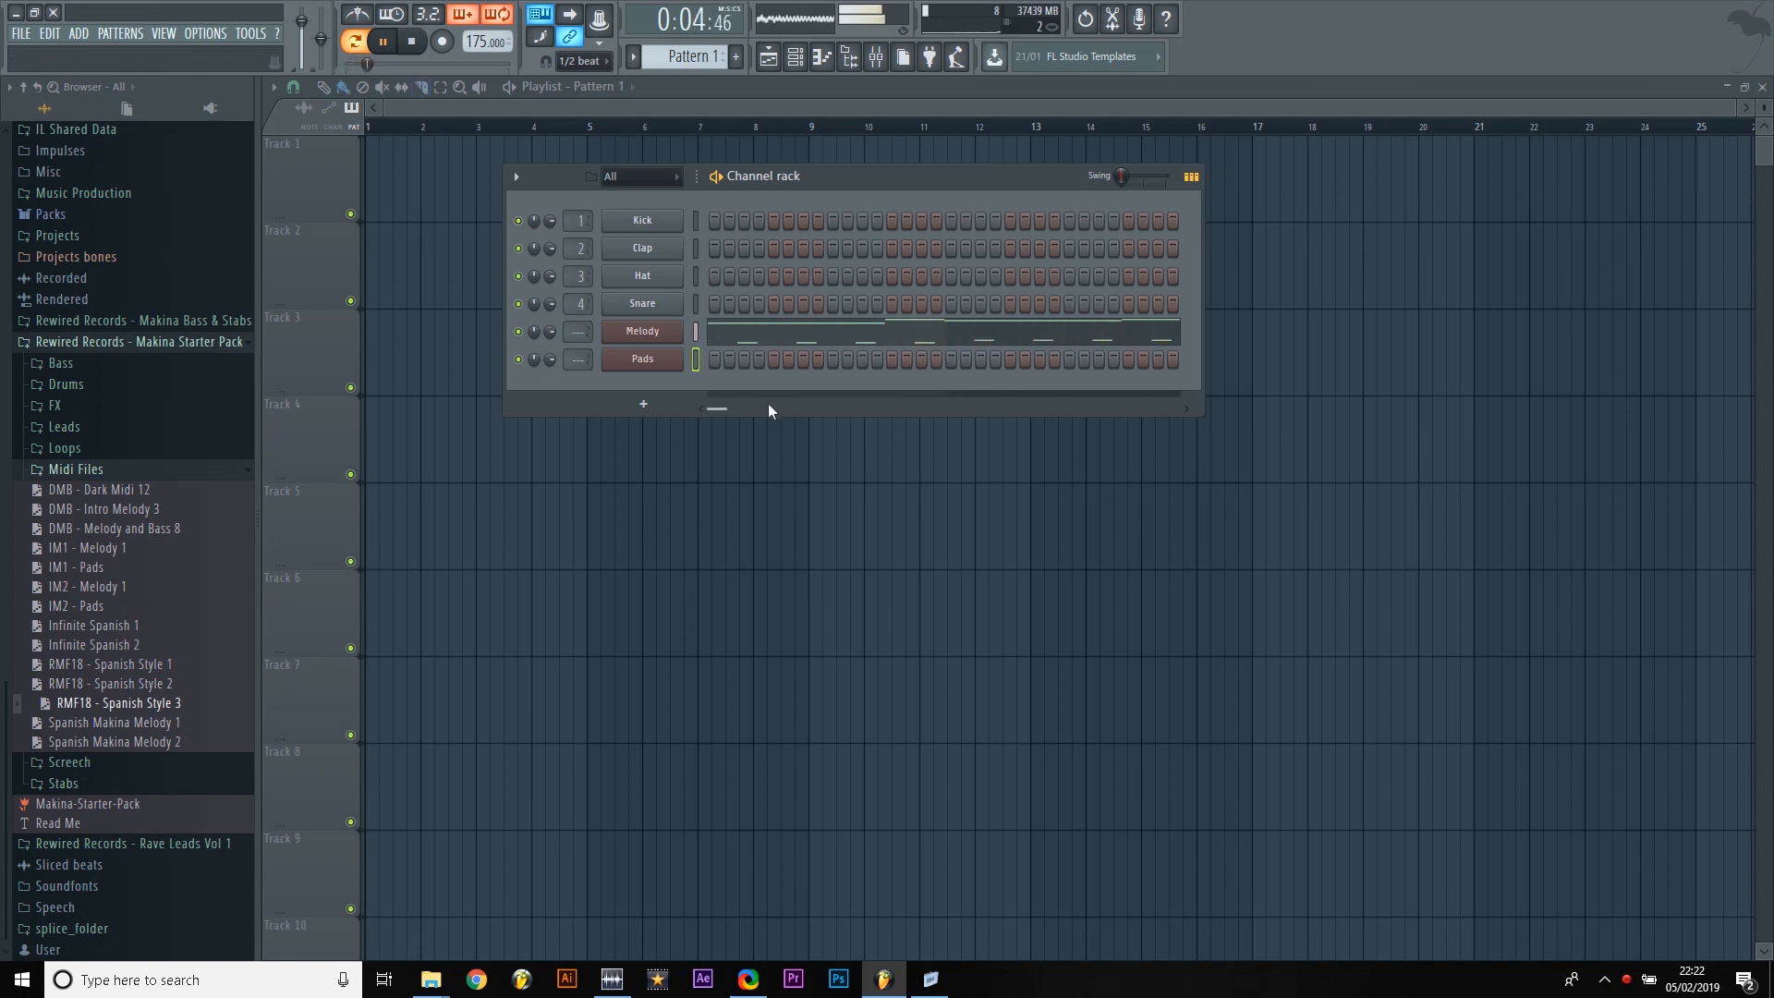
{"action": "key", "text": "space"}
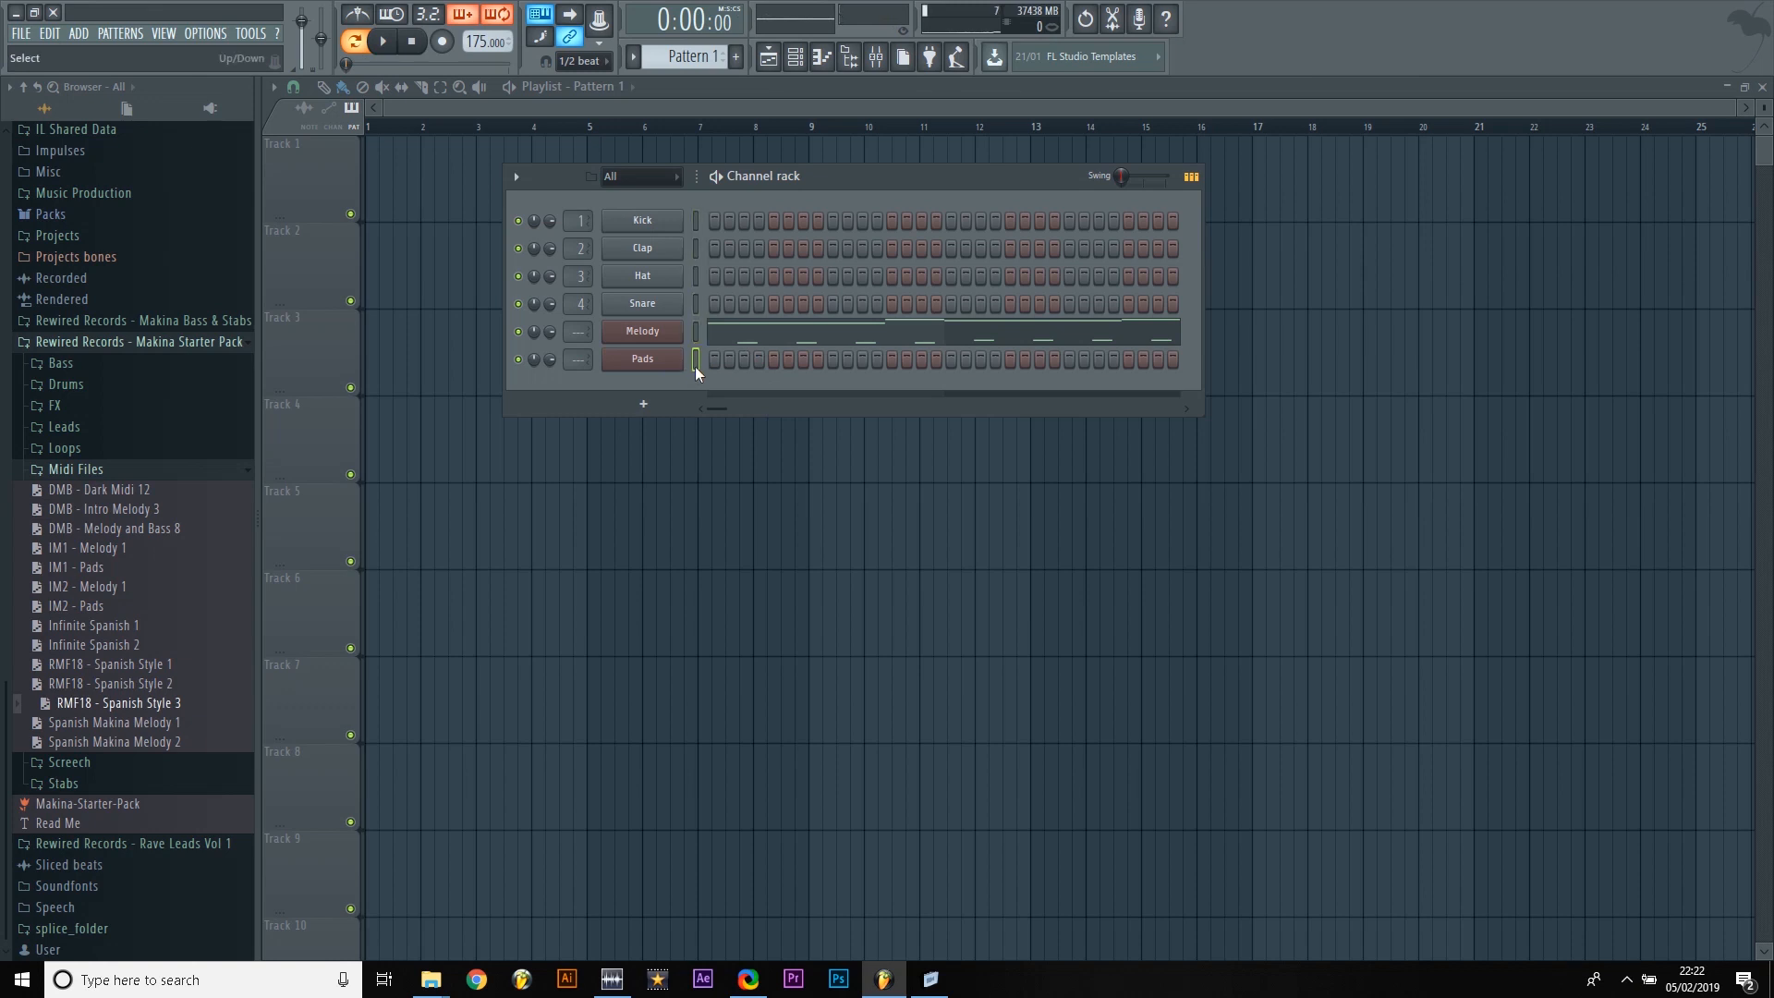
{"action": "key", "text": "h"}
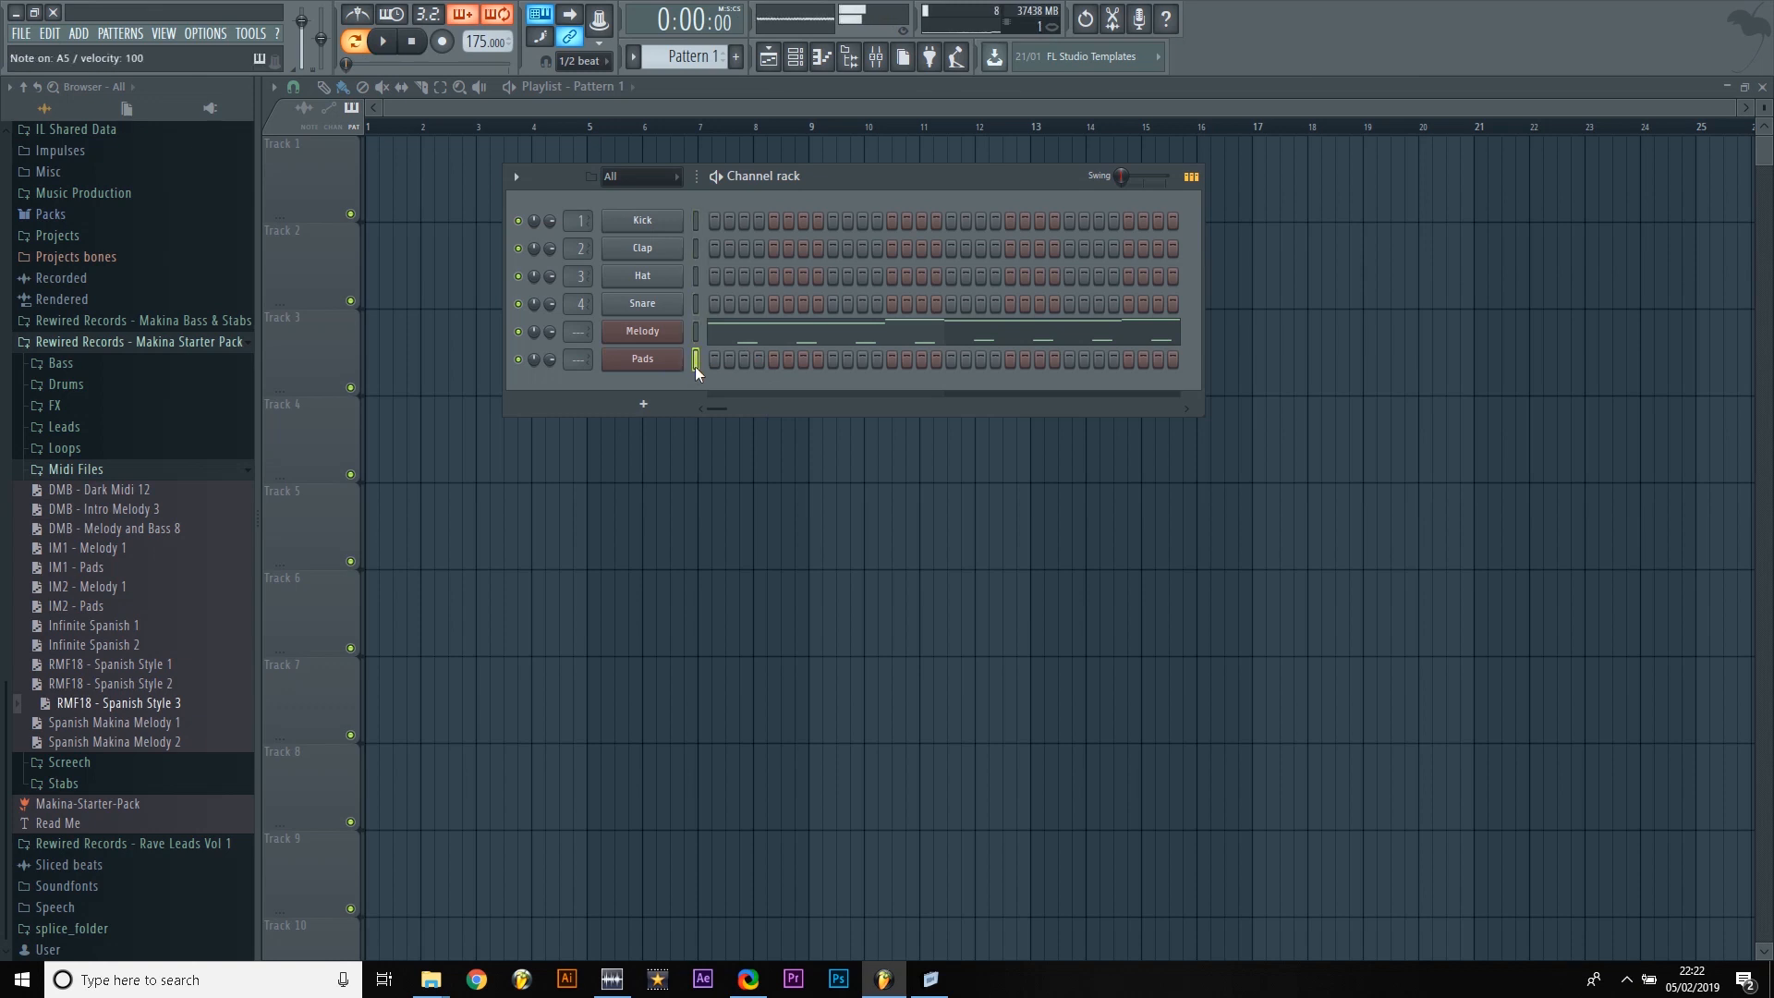
{"action": "key", "text": "j"}
{"action": "key", "text": "v"}
Step: Open the Pads channel's instrument and its piano roll
{"action": "left_click", "coordinate": [681, 366]}
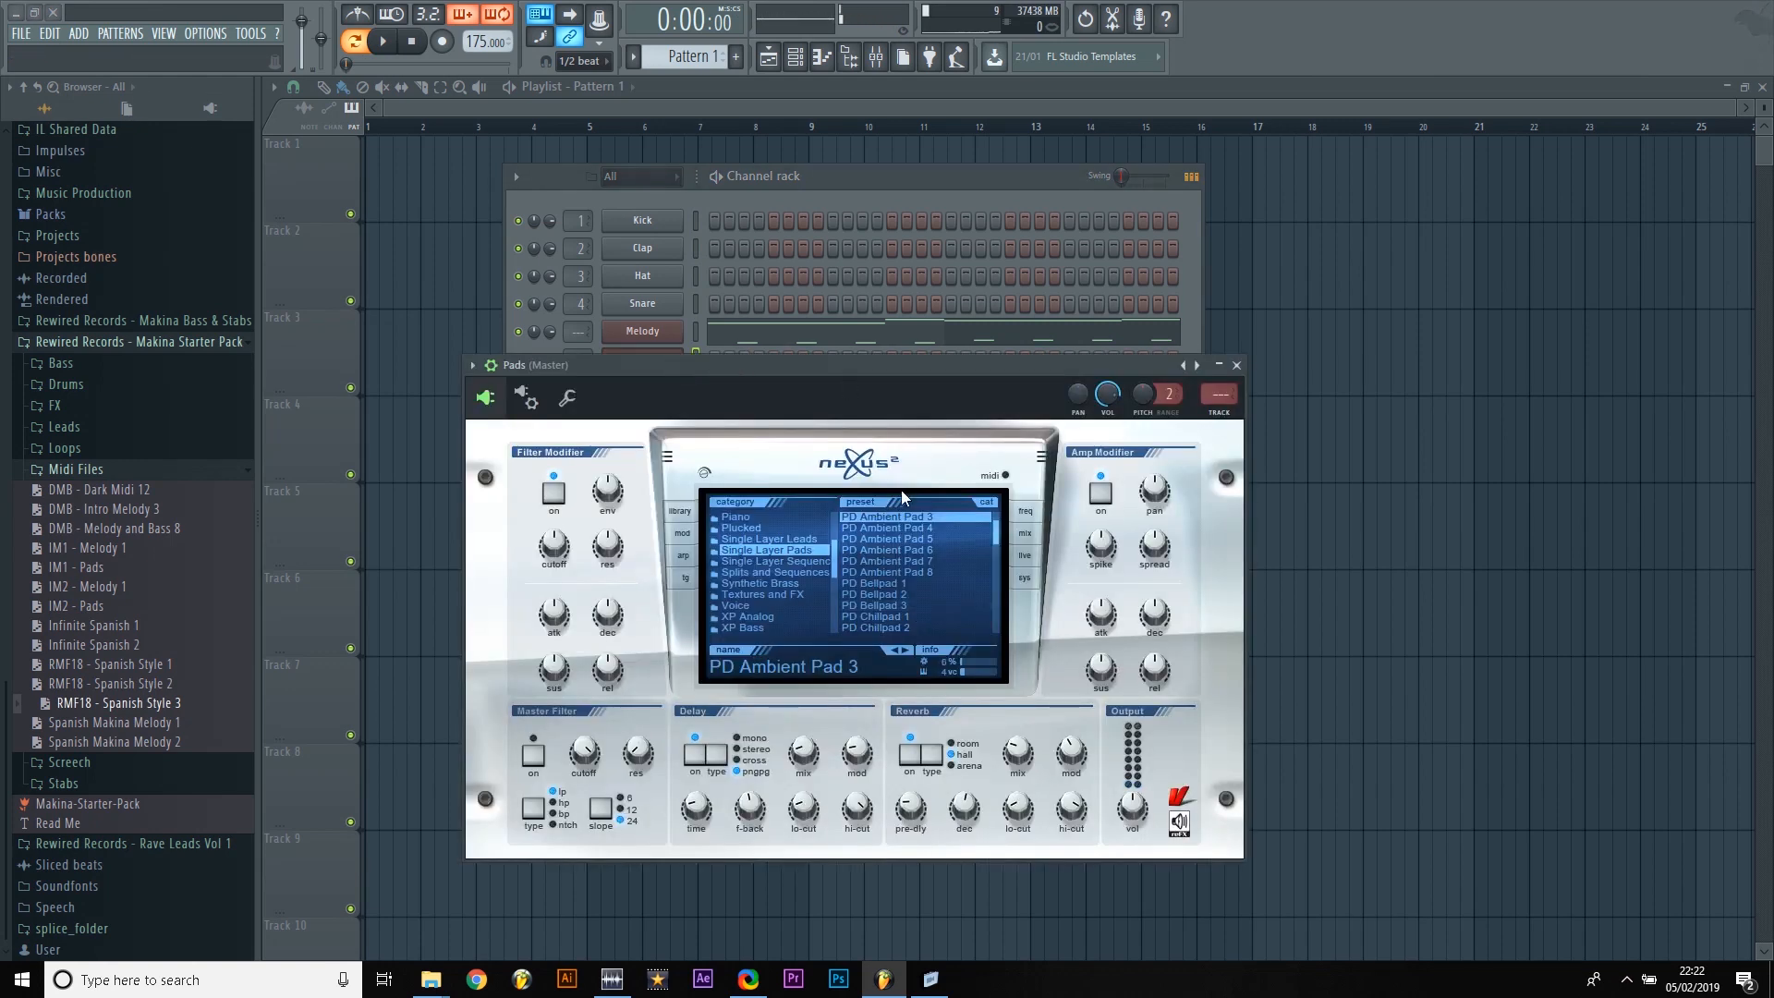
{"action": "left_click", "coordinate": [922, 185]}
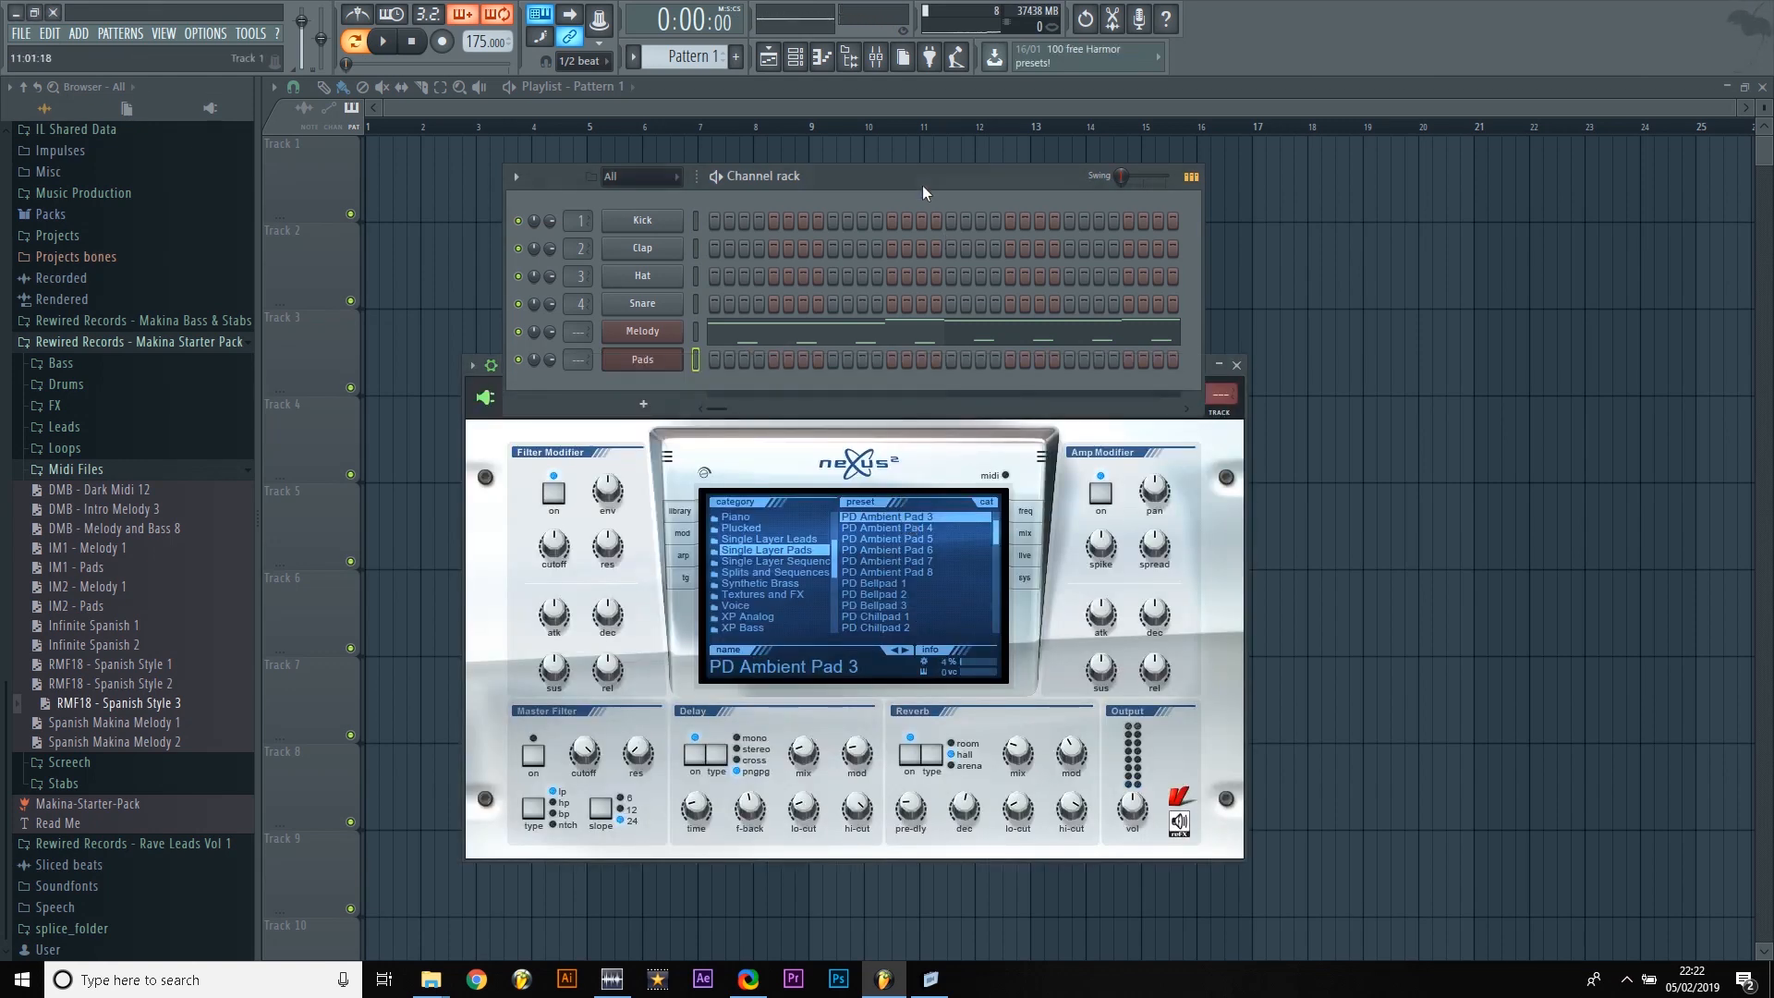
{"action": "right_click", "coordinate": [647, 364]}
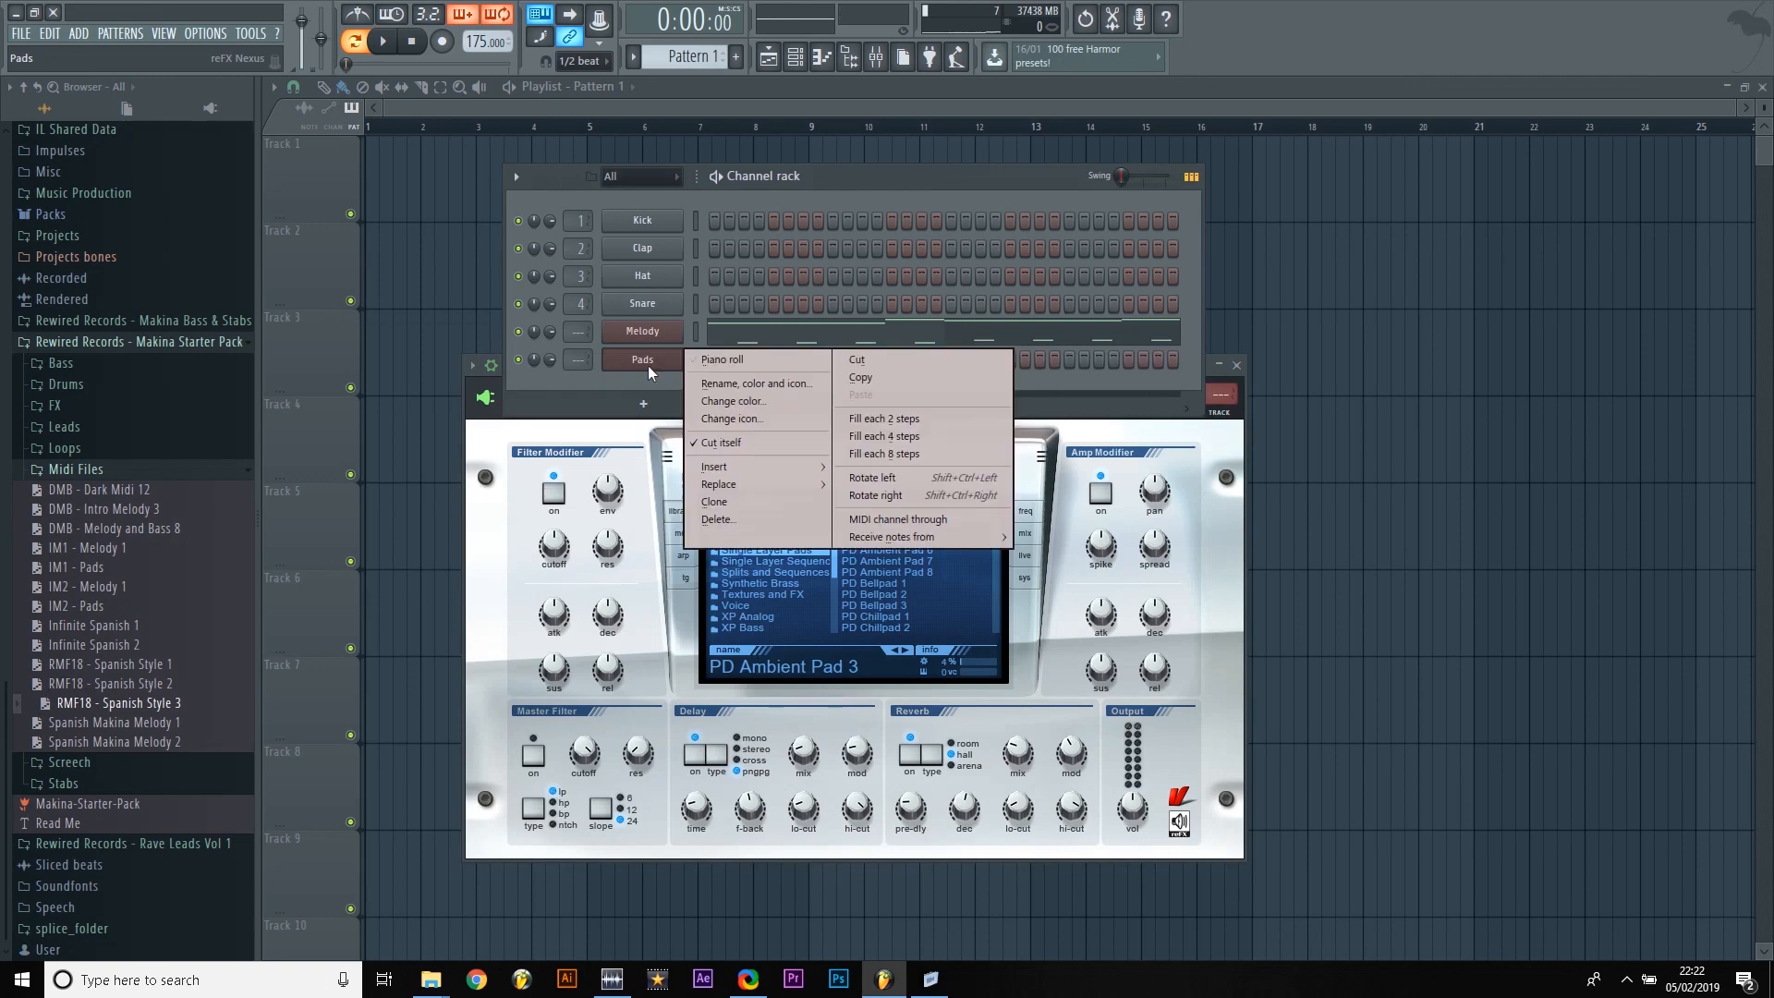
{"action": "left_click", "coordinate": [749, 366]}
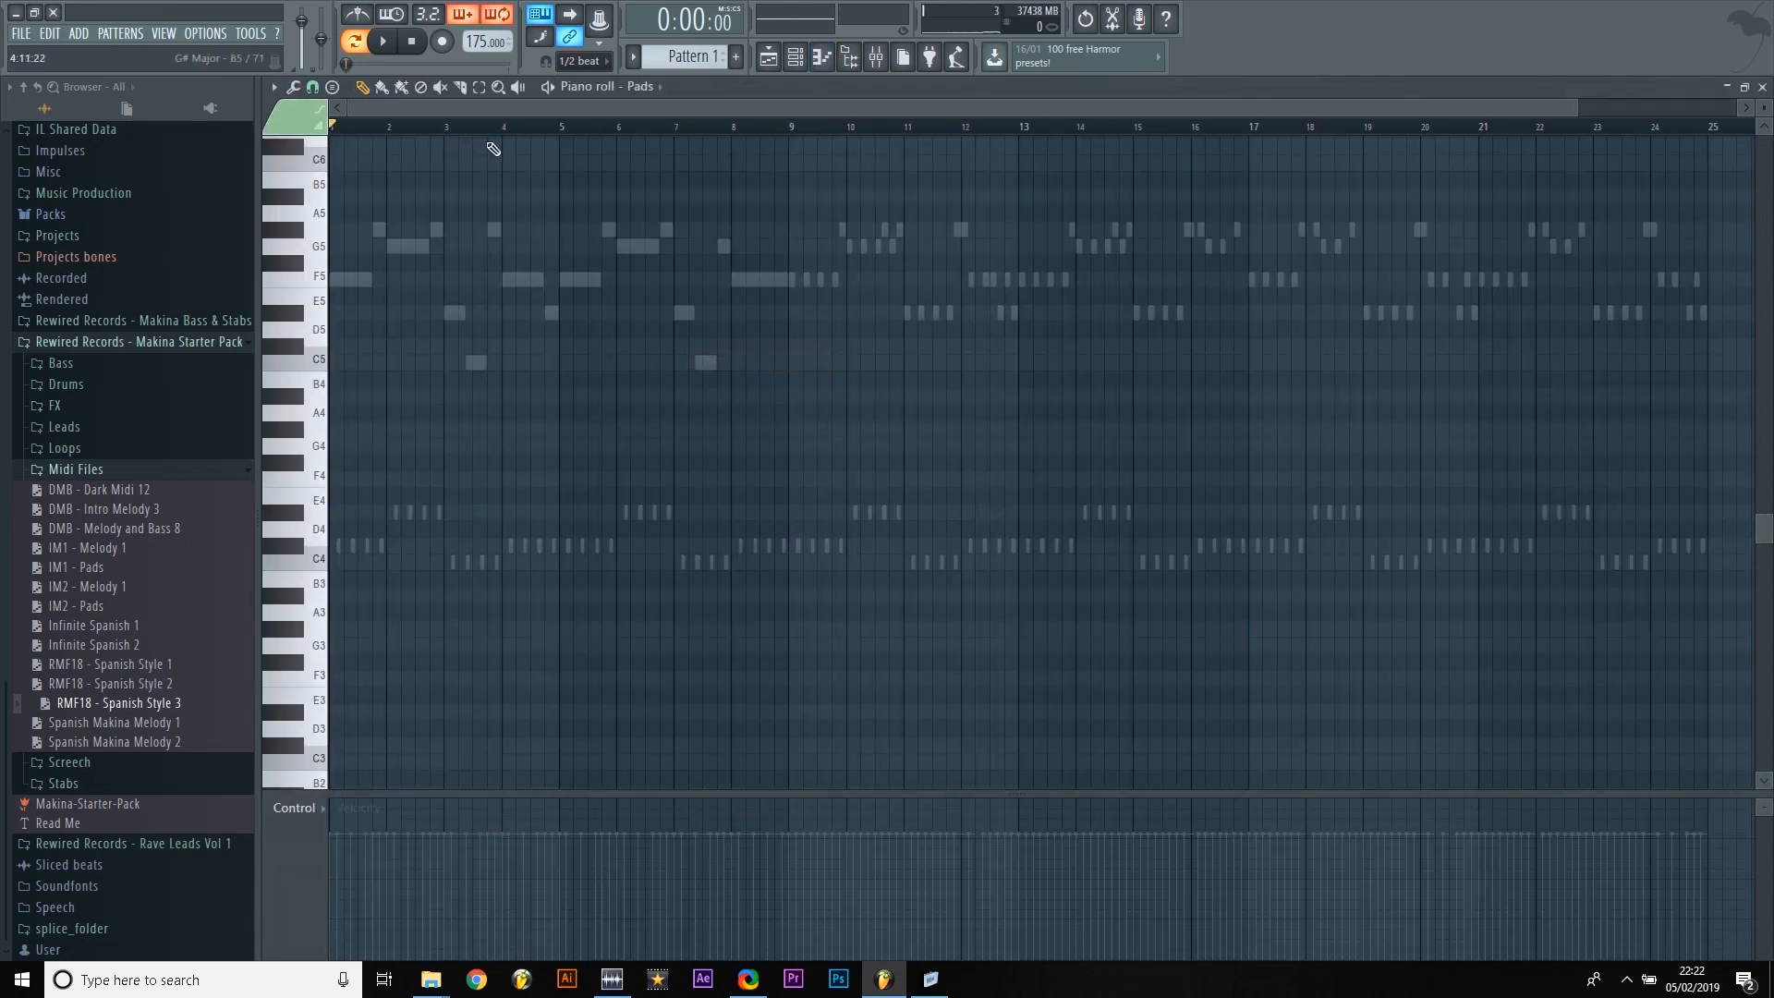
Step: Toggle the ghost channels helper off and on again in the Pads piano roll
{"action": "left_click", "coordinate": [273, 88]}
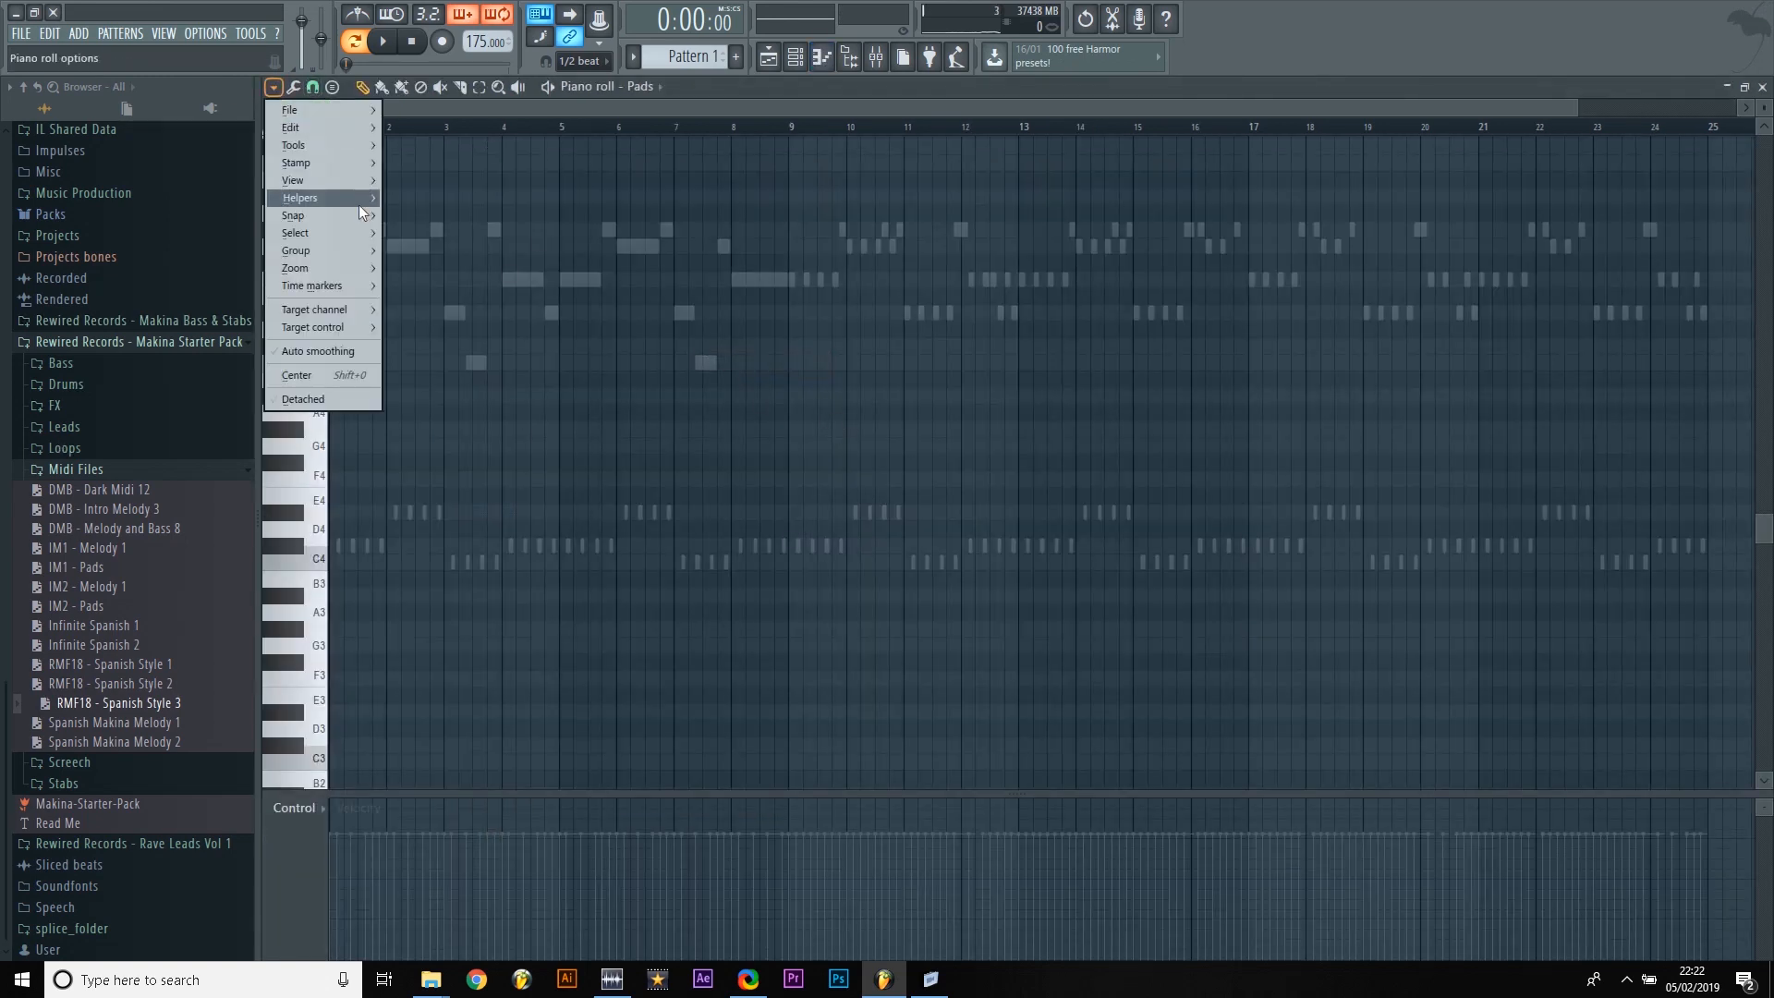
{"action": "mouse_move", "coordinate": [357, 204]}
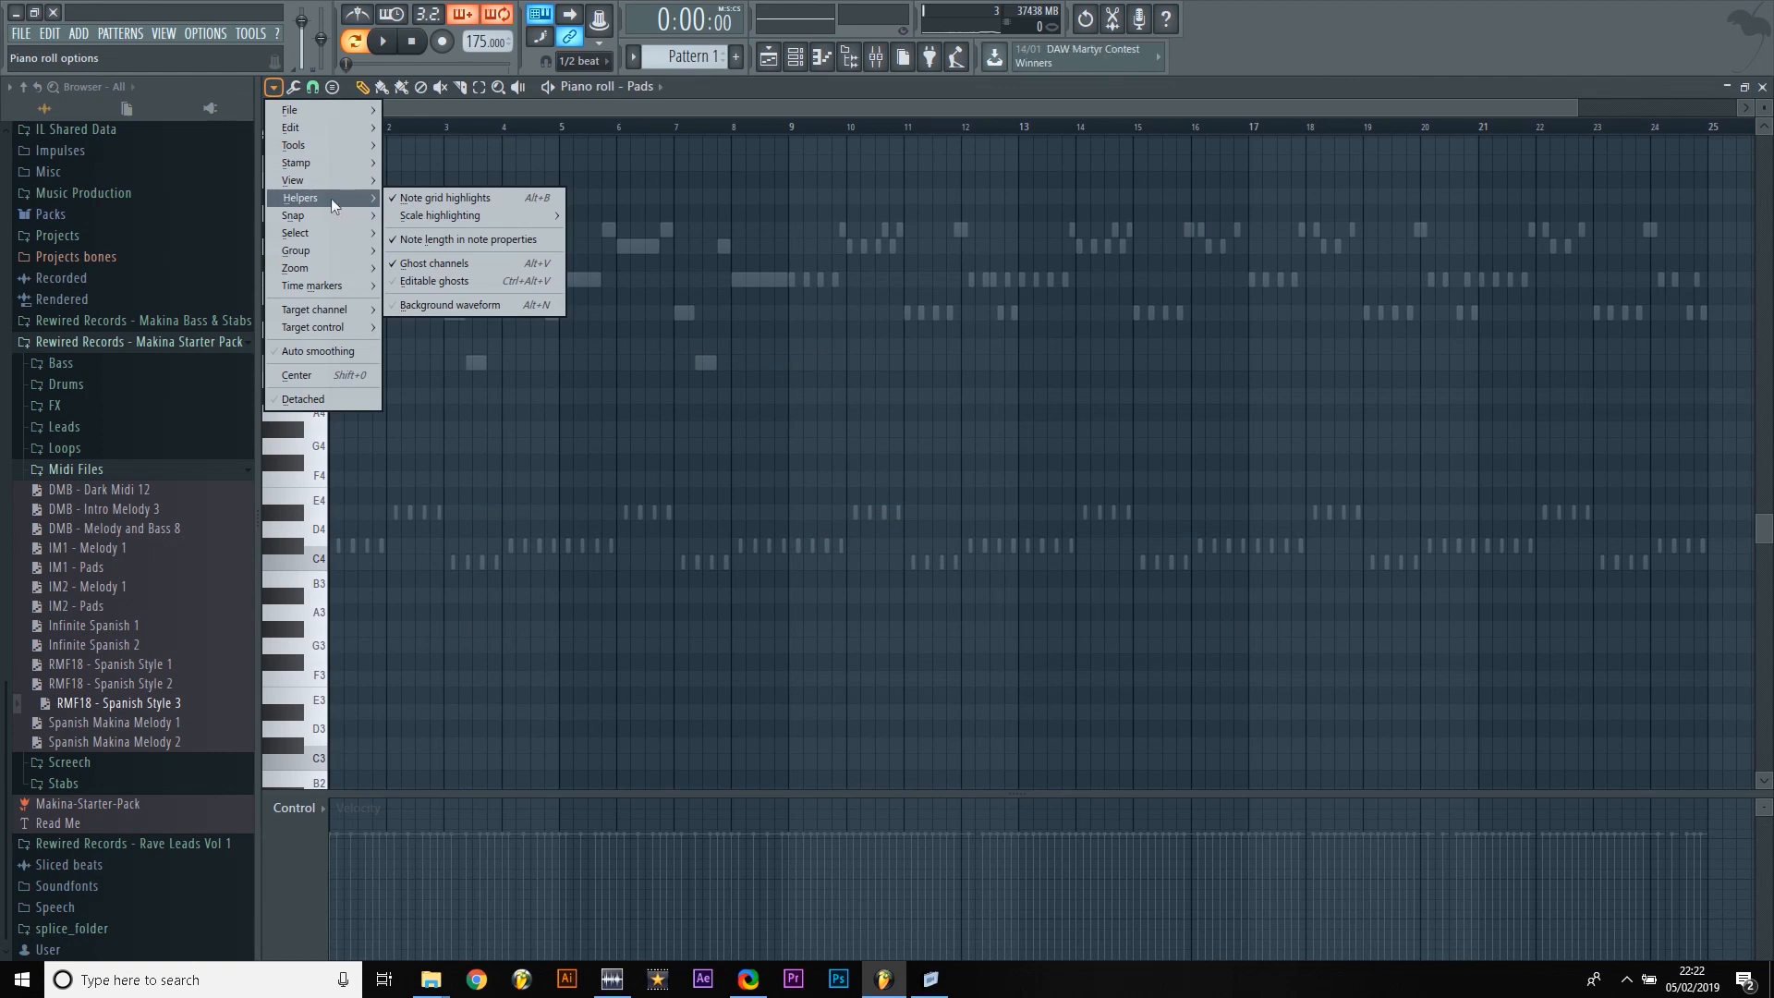
{"action": "left_click", "coordinate": [446, 264]}
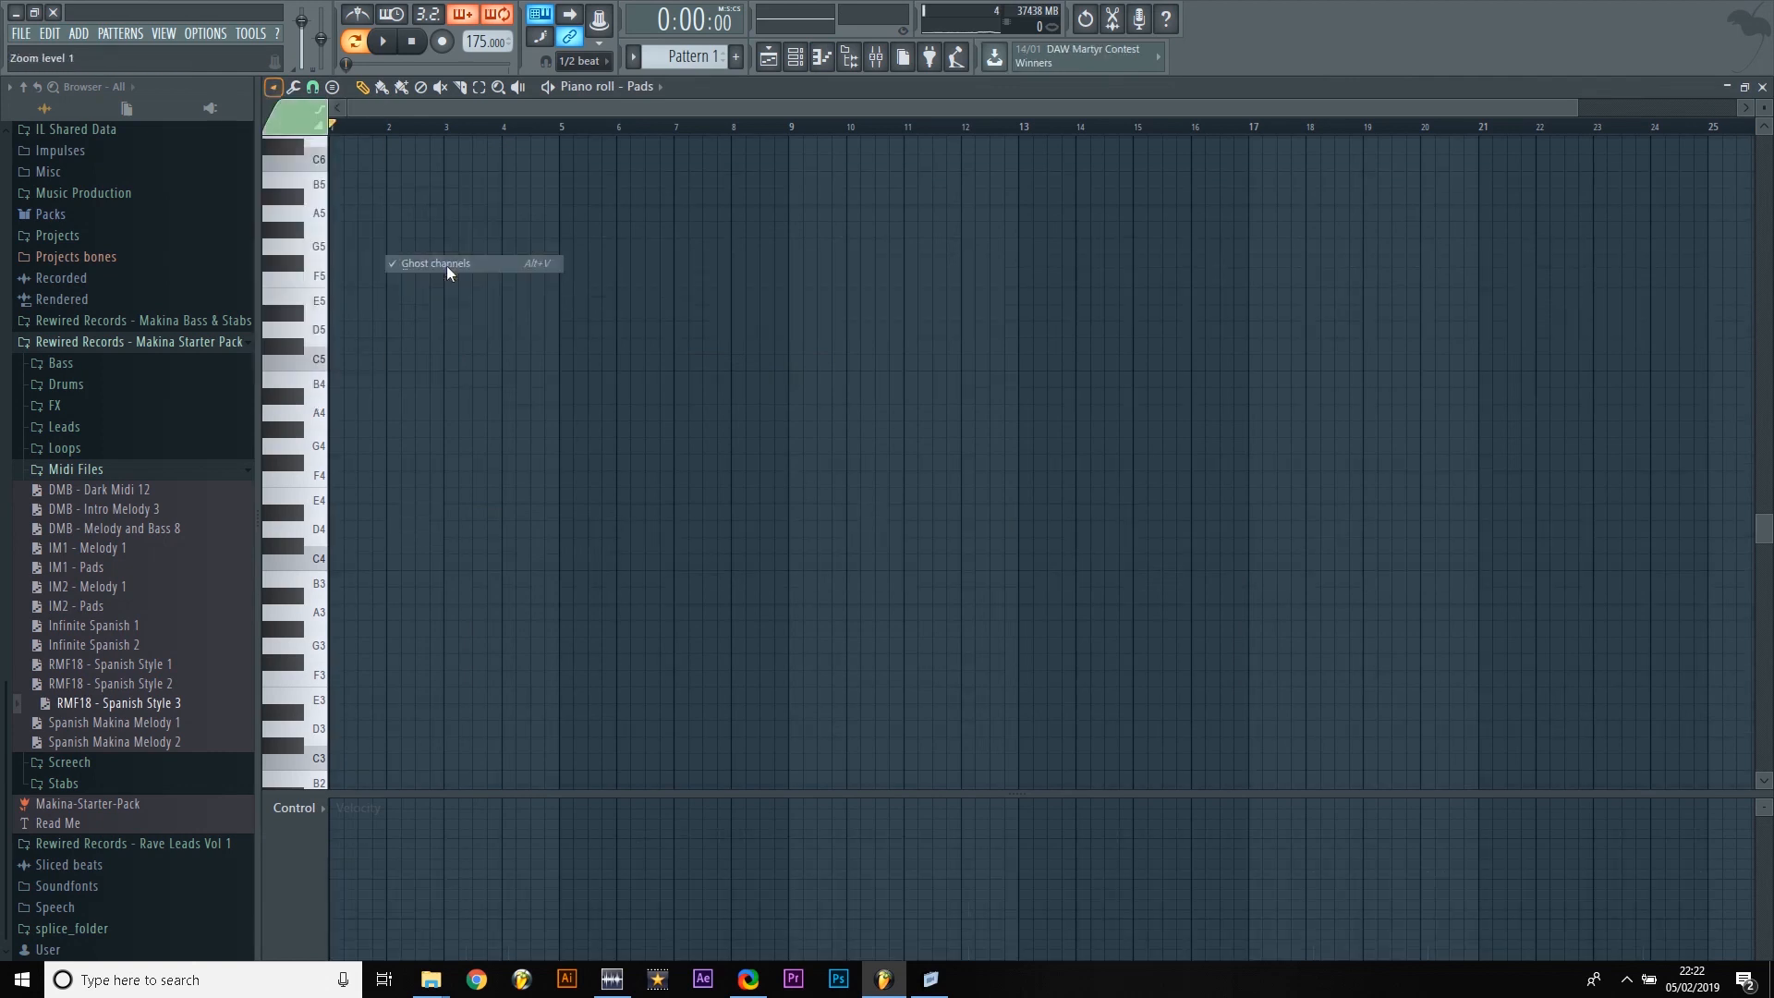
{"action": "left_click", "coordinate": [272, 87]}
{"action": "mouse_move", "coordinate": [366, 197]}
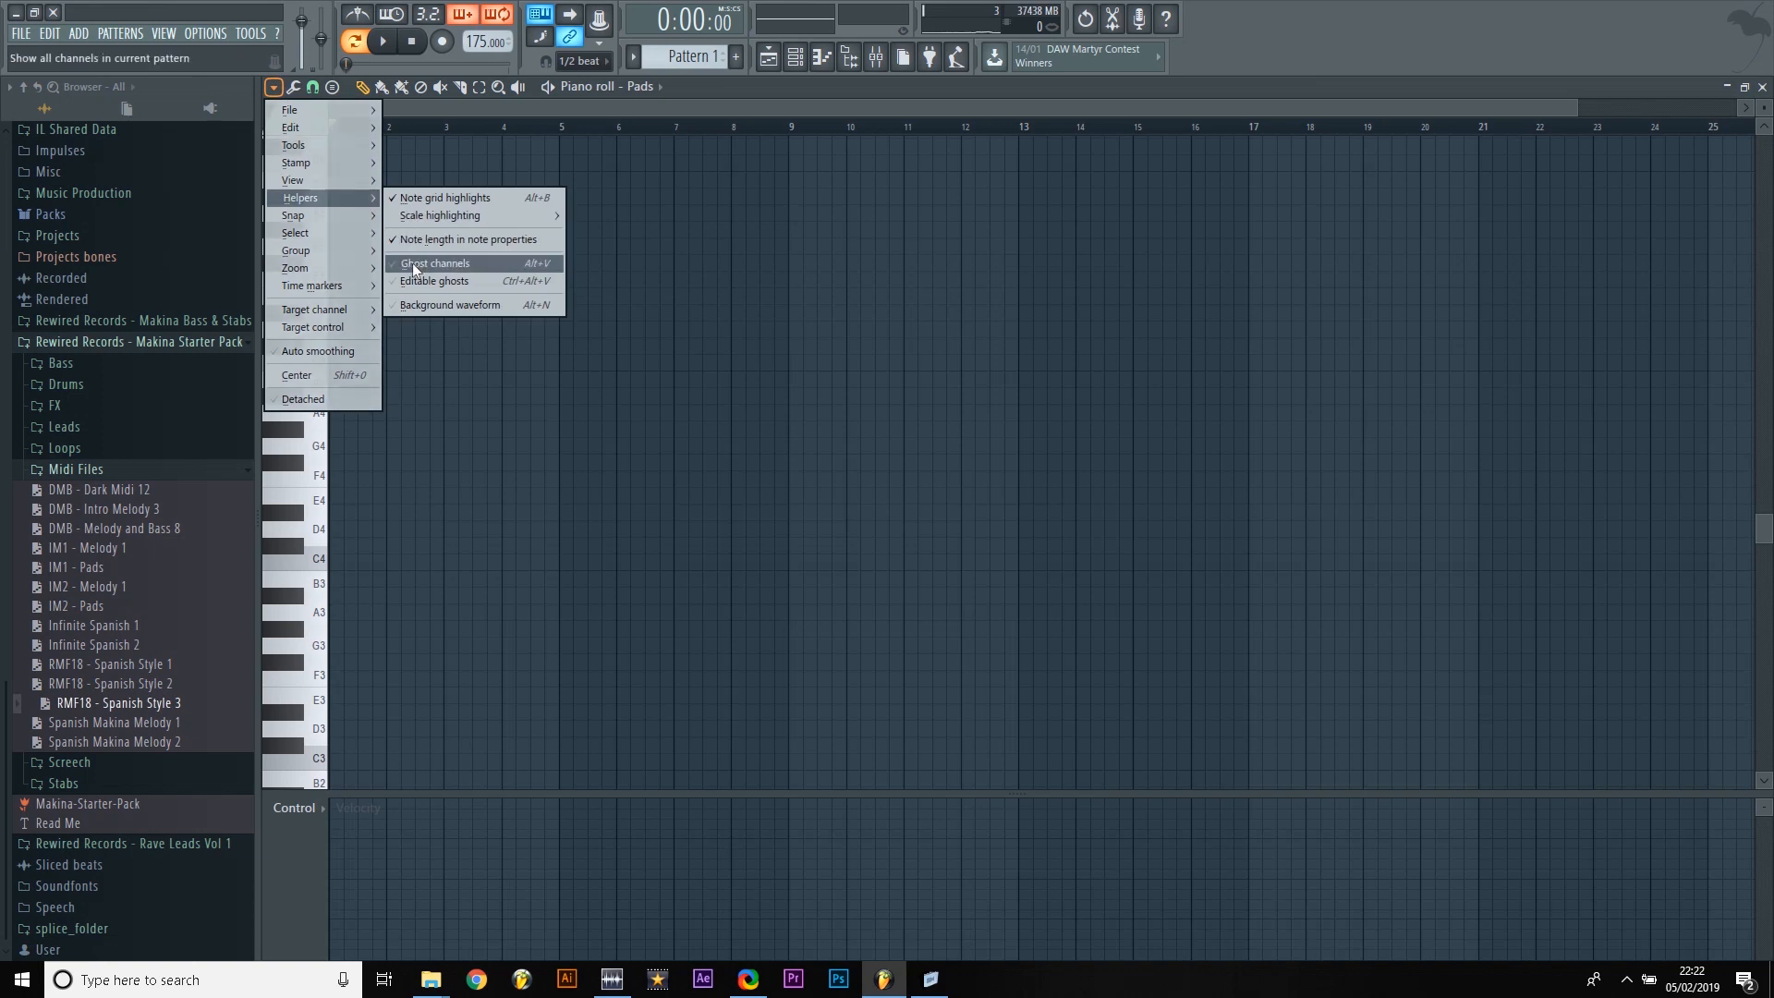
{"action": "left_click", "coordinate": [412, 263]}
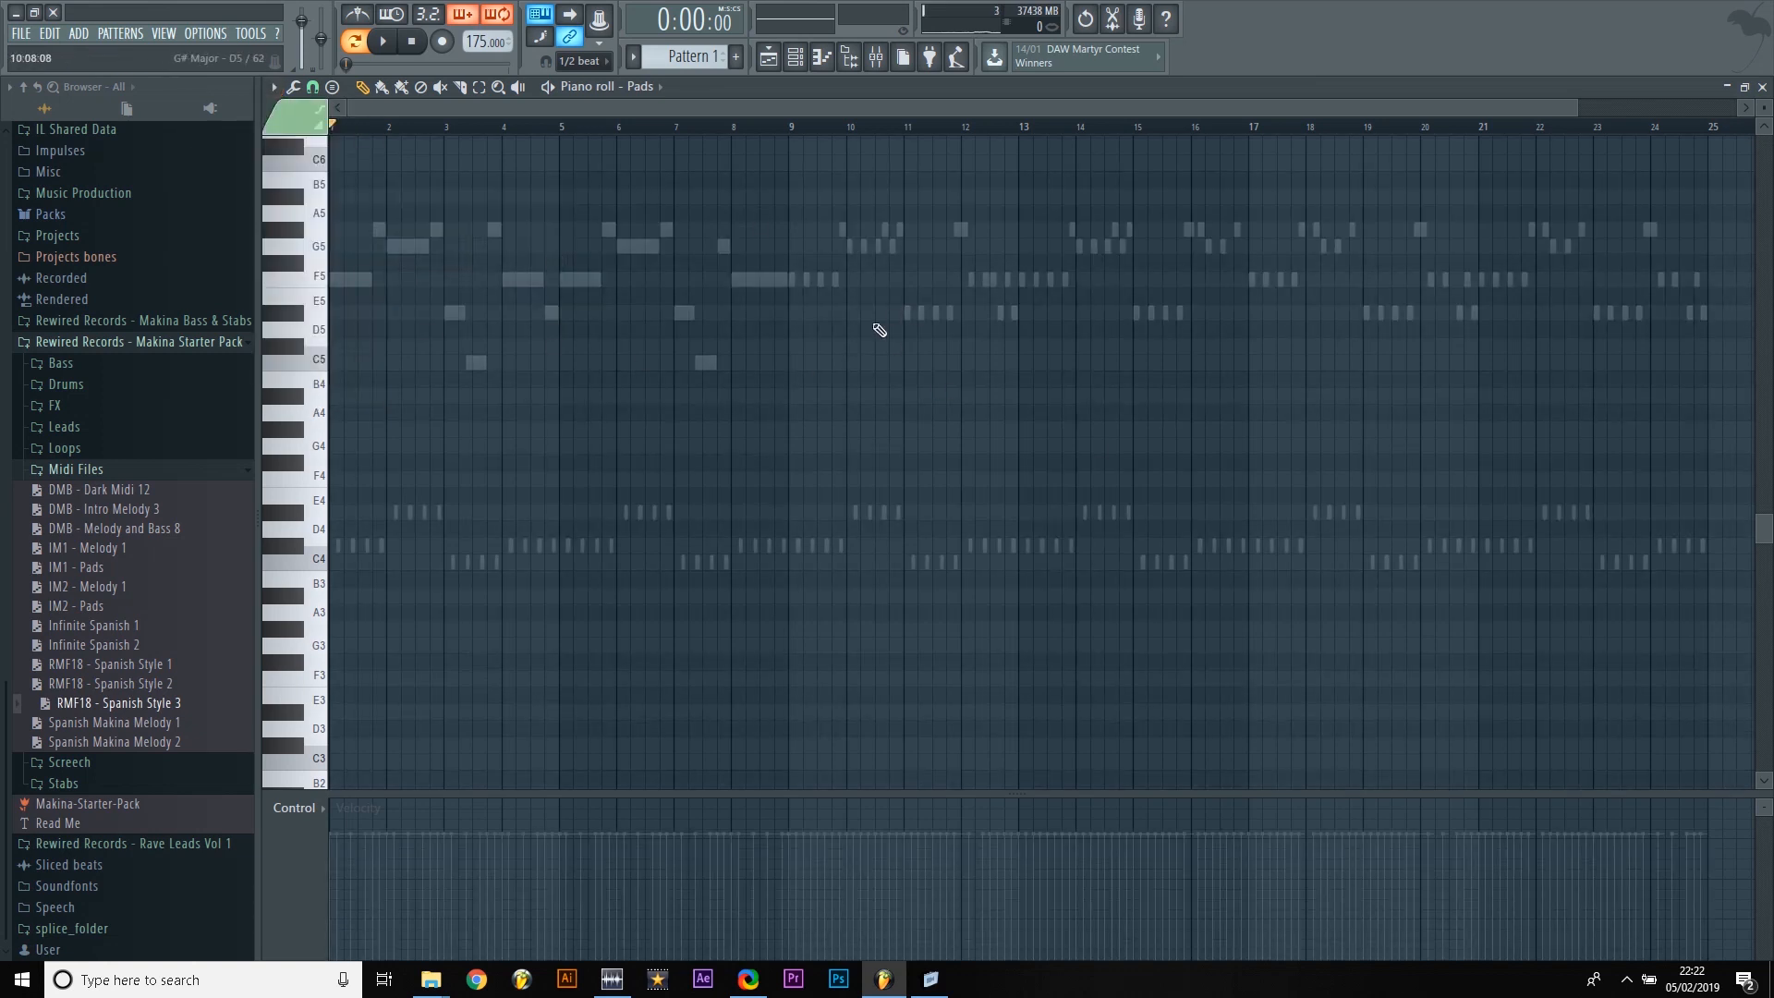
Step: Draw four consecutive one-bar pad notes, C#4, D#4, C4 and C#4, from bar 1, following the melody's ghost bass notes
{"action": "scroll", "coordinate": [776, 241], "scroll_direction": "up", "scroll_amount": 6}
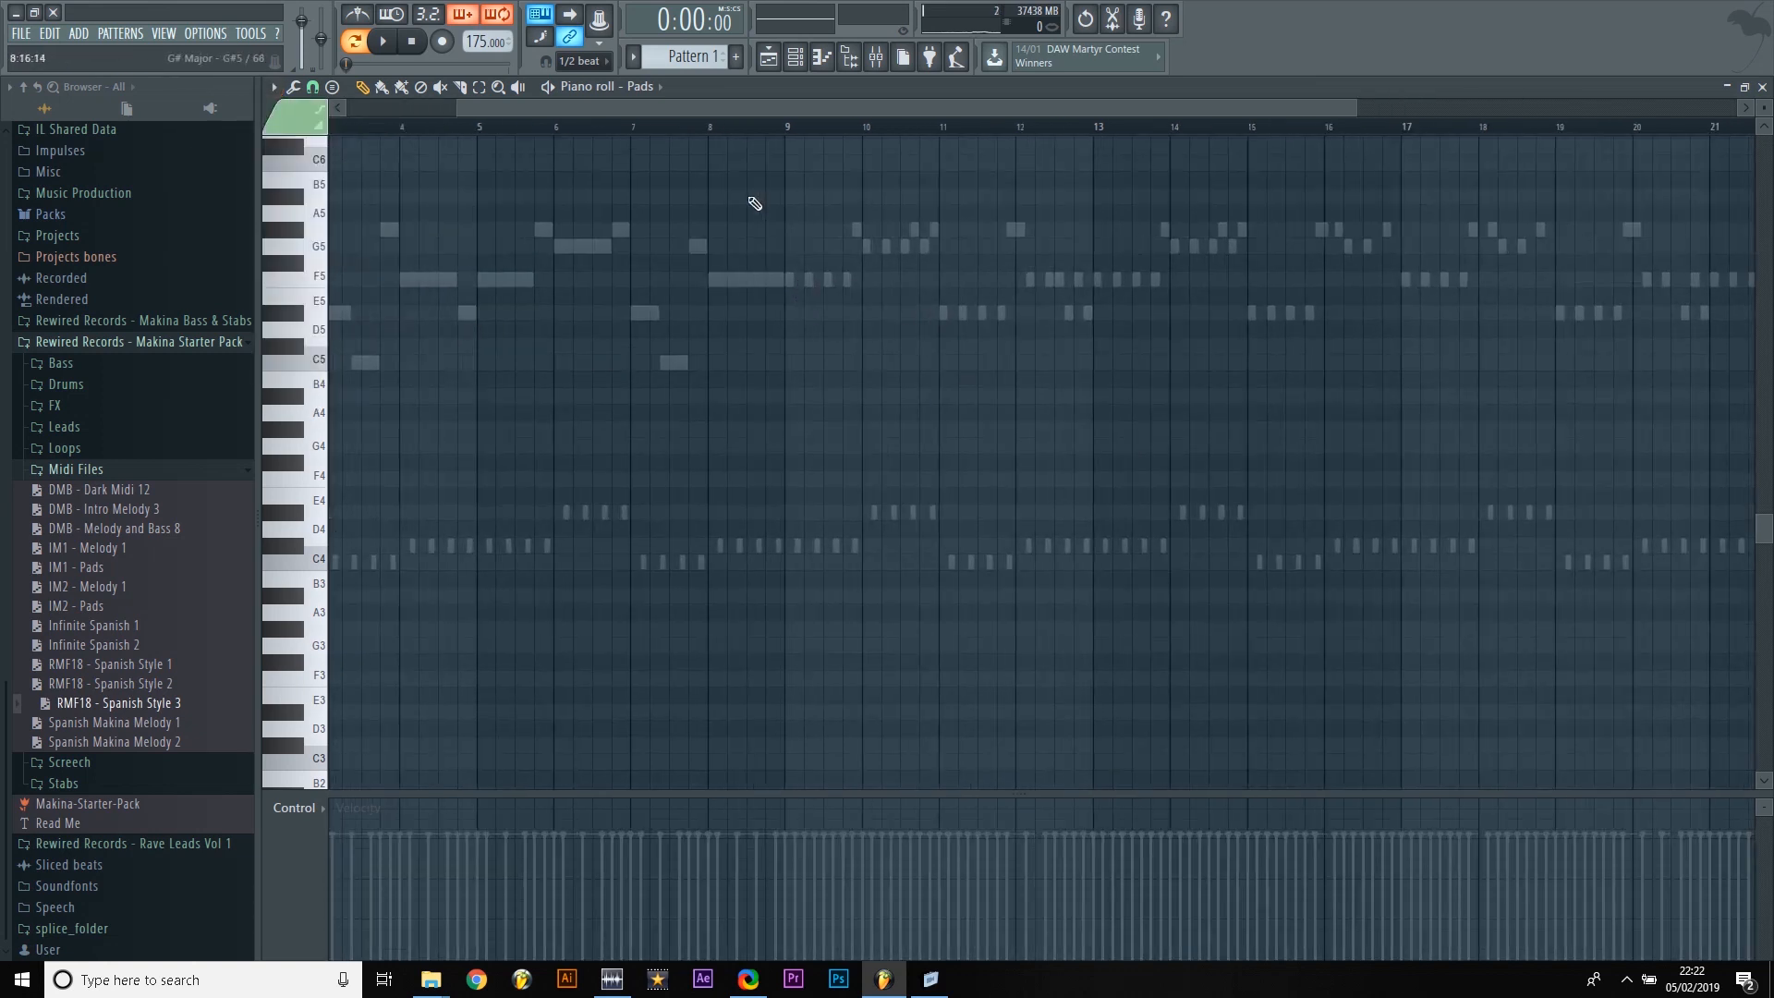
{"action": "scroll", "coordinate": [741, 129], "scroll_direction": "up", "scroll_amount": 1}
{"action": "left_click_drag", "start_coordinate": [729, 107], "coordinate": [242, 131]}
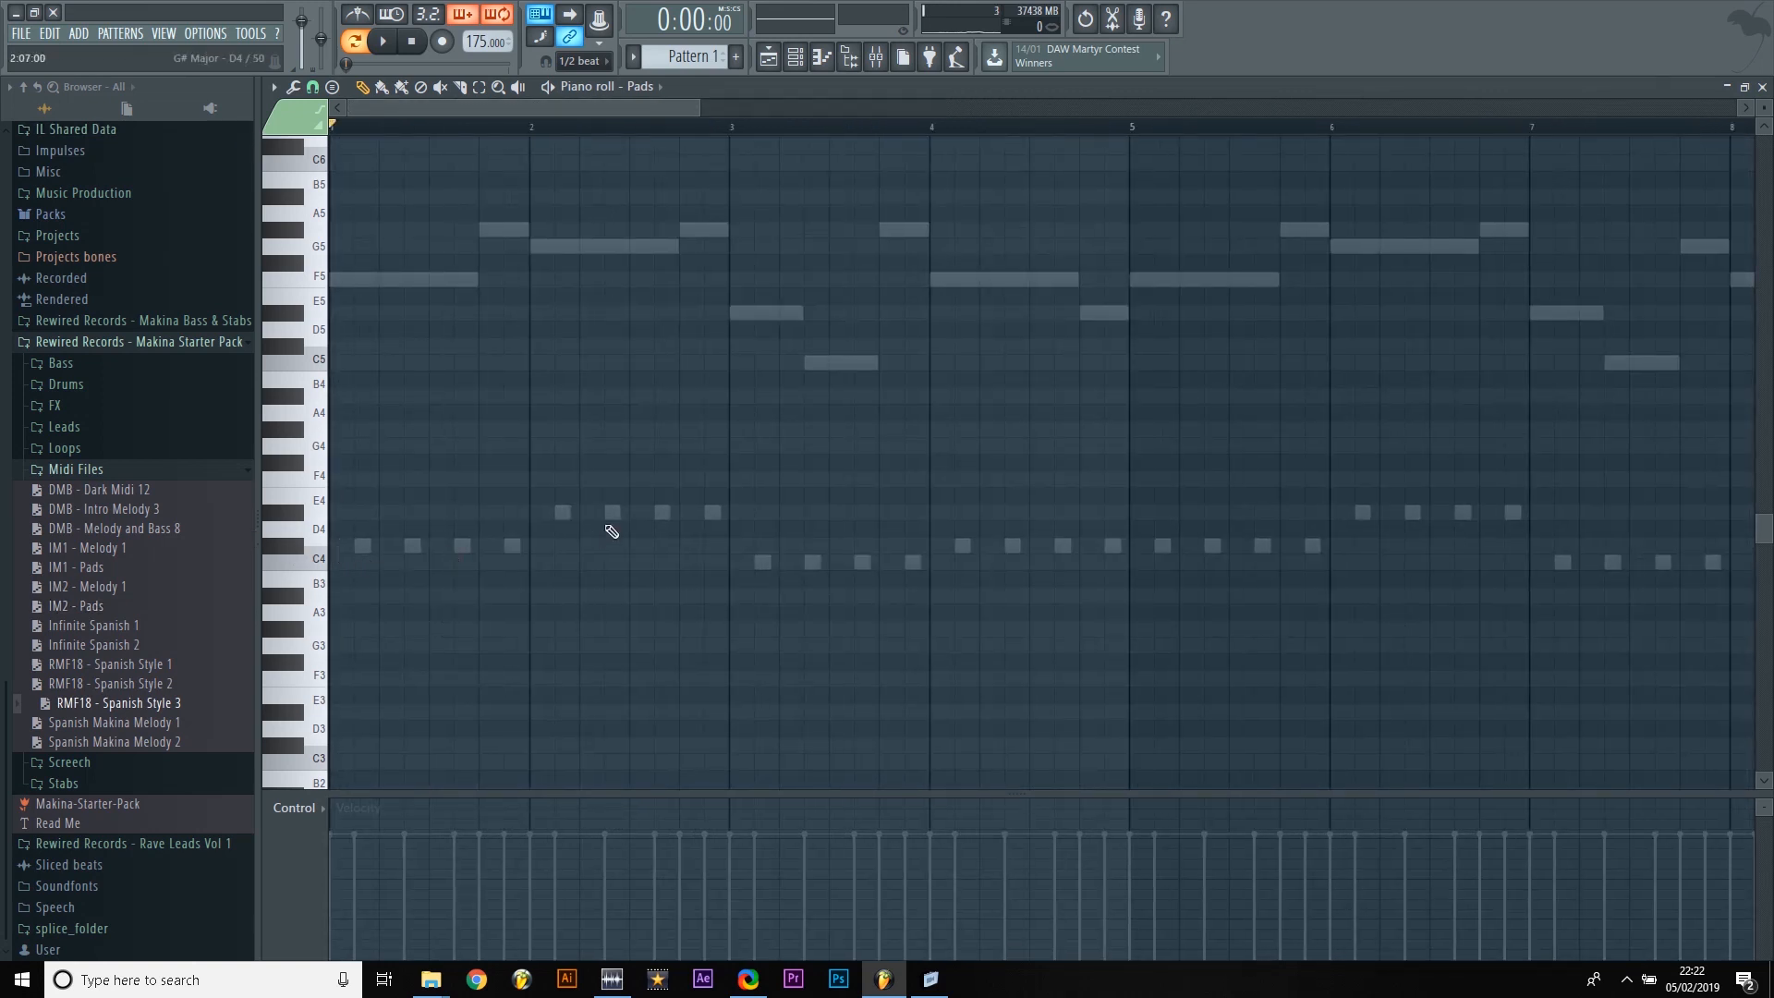
{"action": "left_click", "coordinate": [338, 547]}
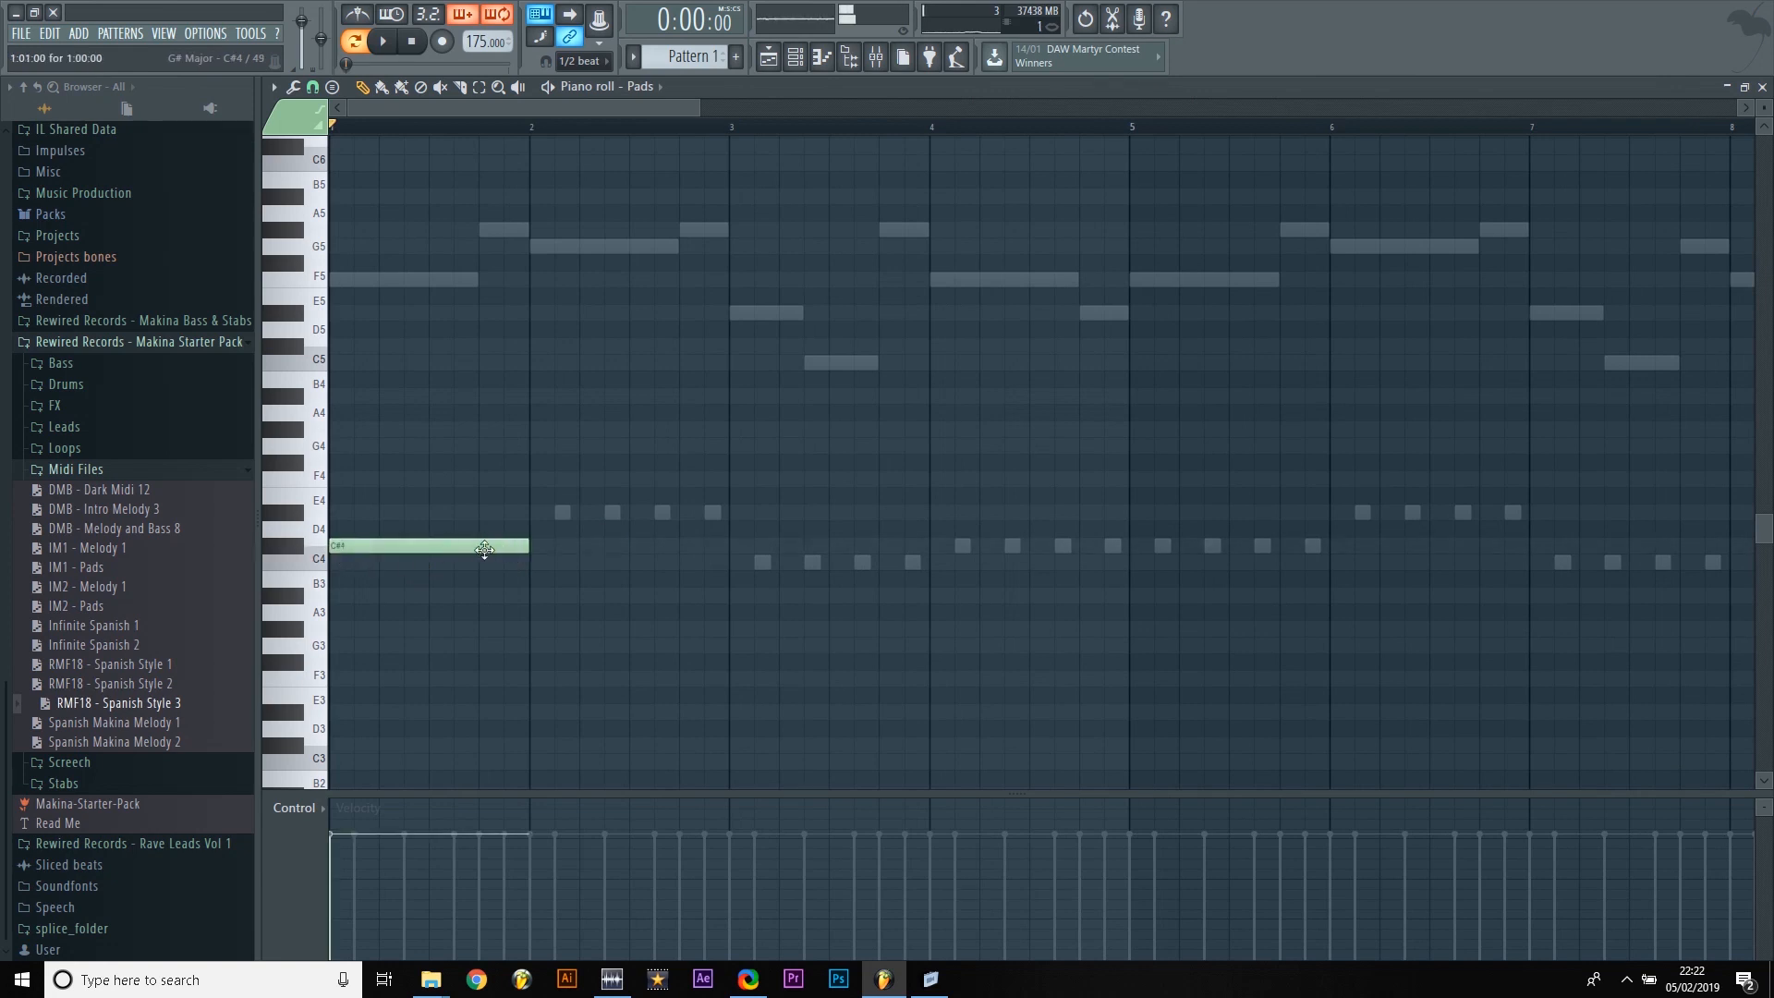
{"action": "left_click", "coordinate": [541, 513]}
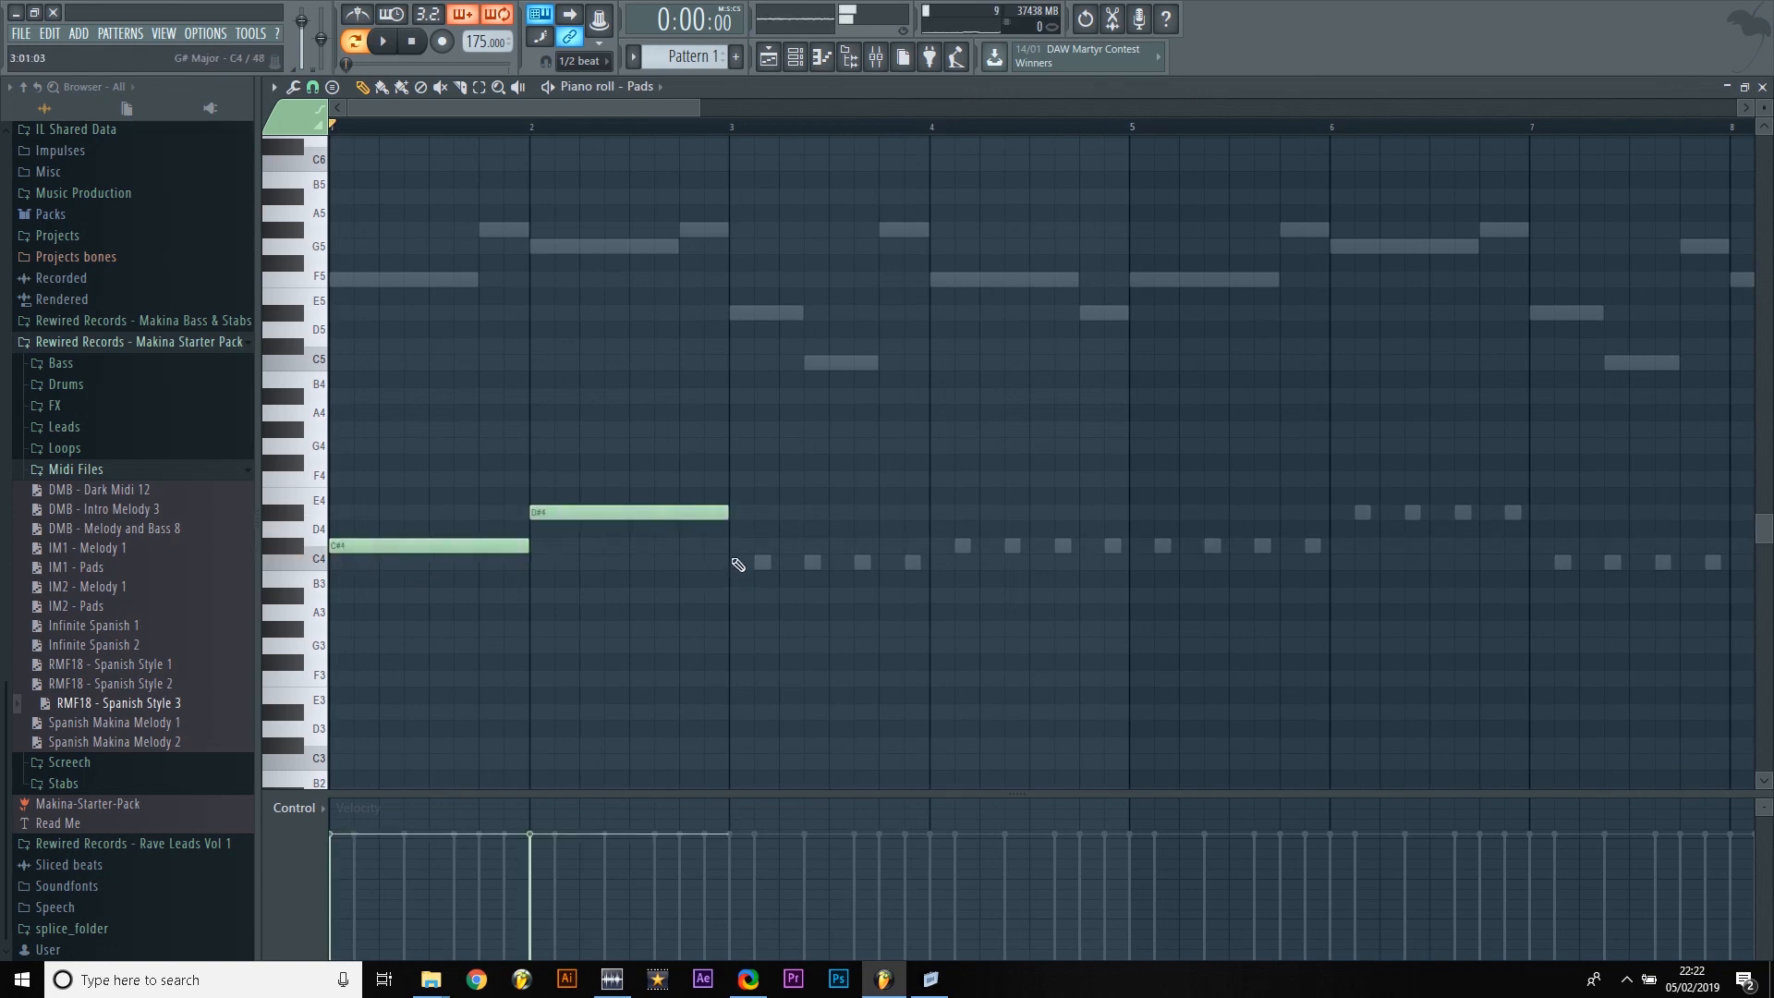
{"action": "left_click", "coordinate": [738, 563]}
{"action": "left_click", "coordinate": [939, 546]}
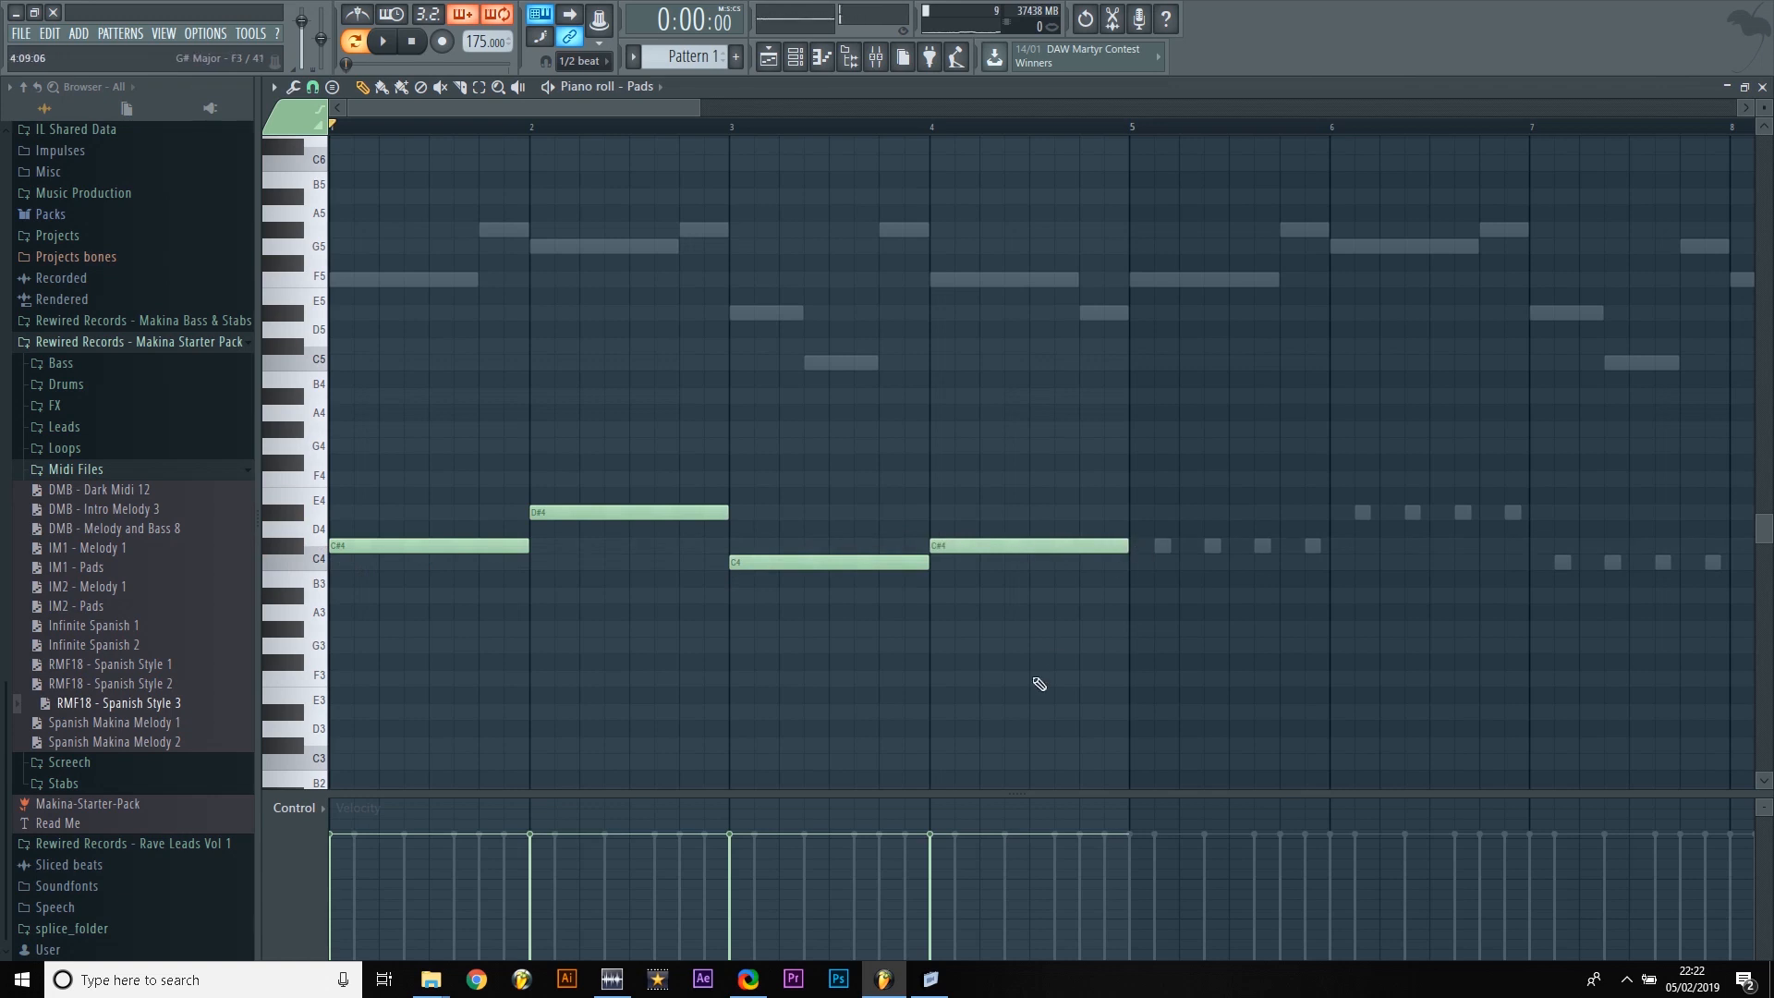
Step: Play the four pad notes together with the melody from the start of the pattern
{"action": "scroll", "coordinate": [1038, 685], "scroll_direction": "down", "scroll_amount": 8, "text": "ctrl"}
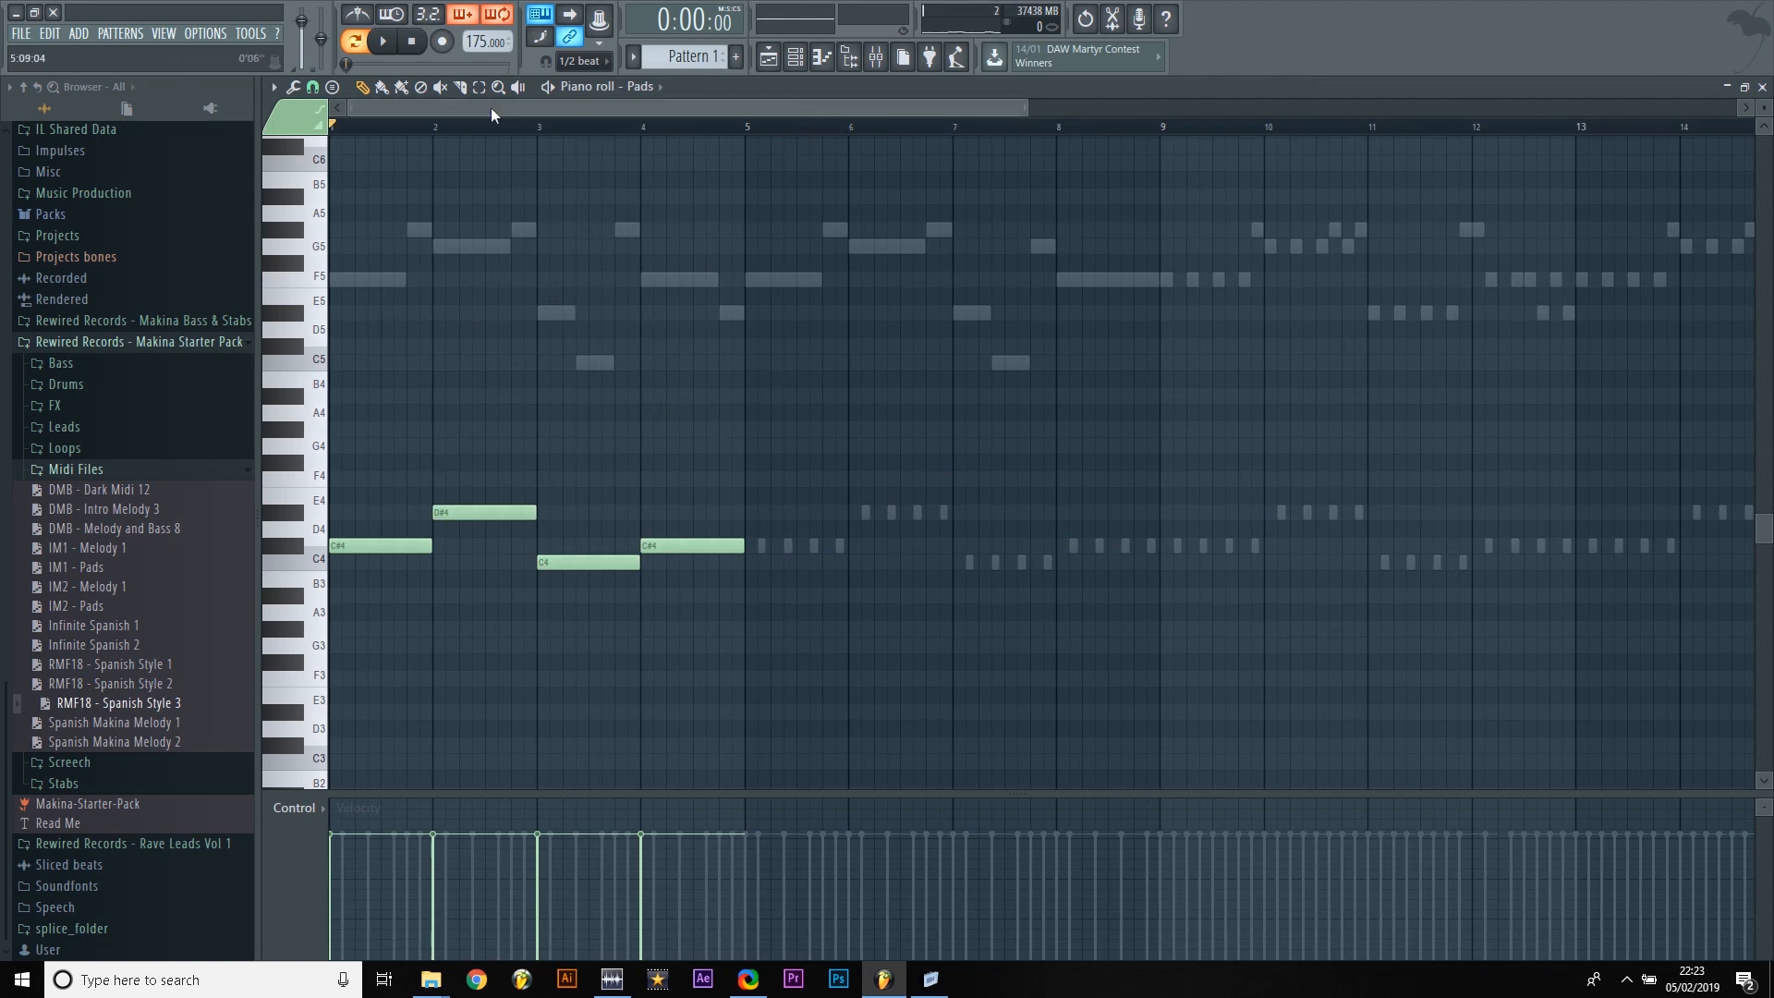
{"action": "scroll", "coordinate": [599, 277], "scroll_direction": "up", "scroll_amount": 3}
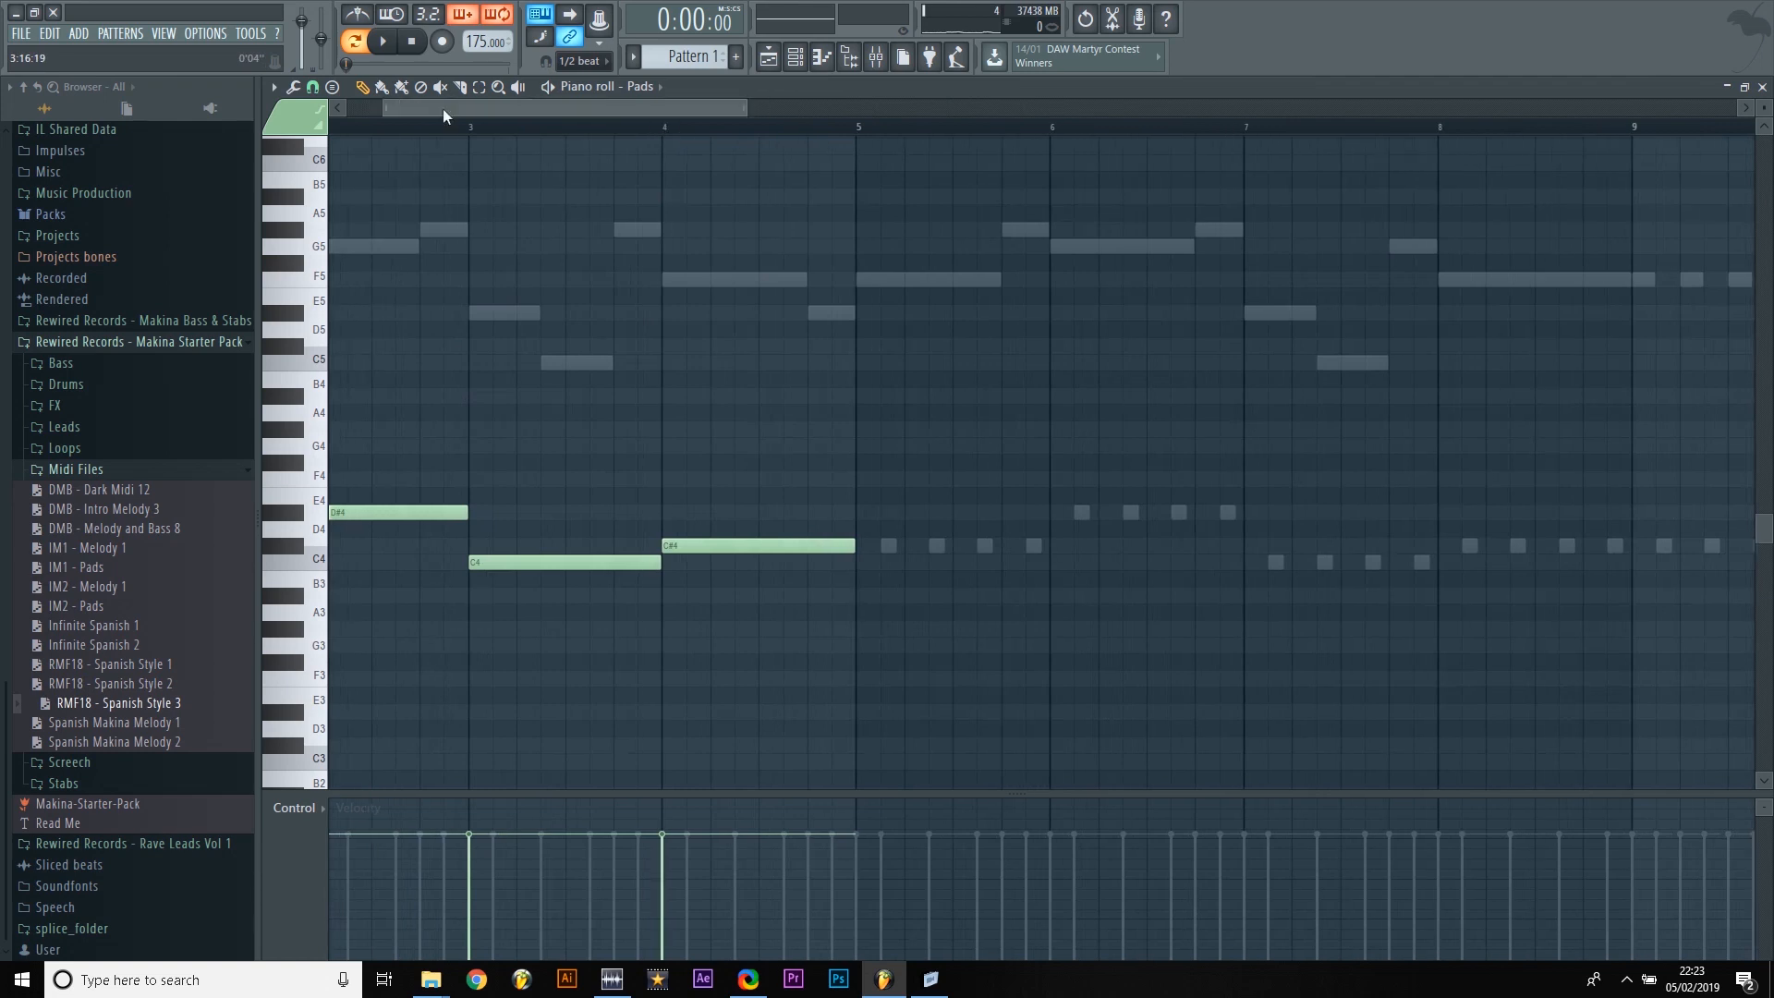
{"action": "left_click_drag", "start_coordinate": [442, 108], "coordinate": [375, 108]}
{"action": "key", "text": "space"}
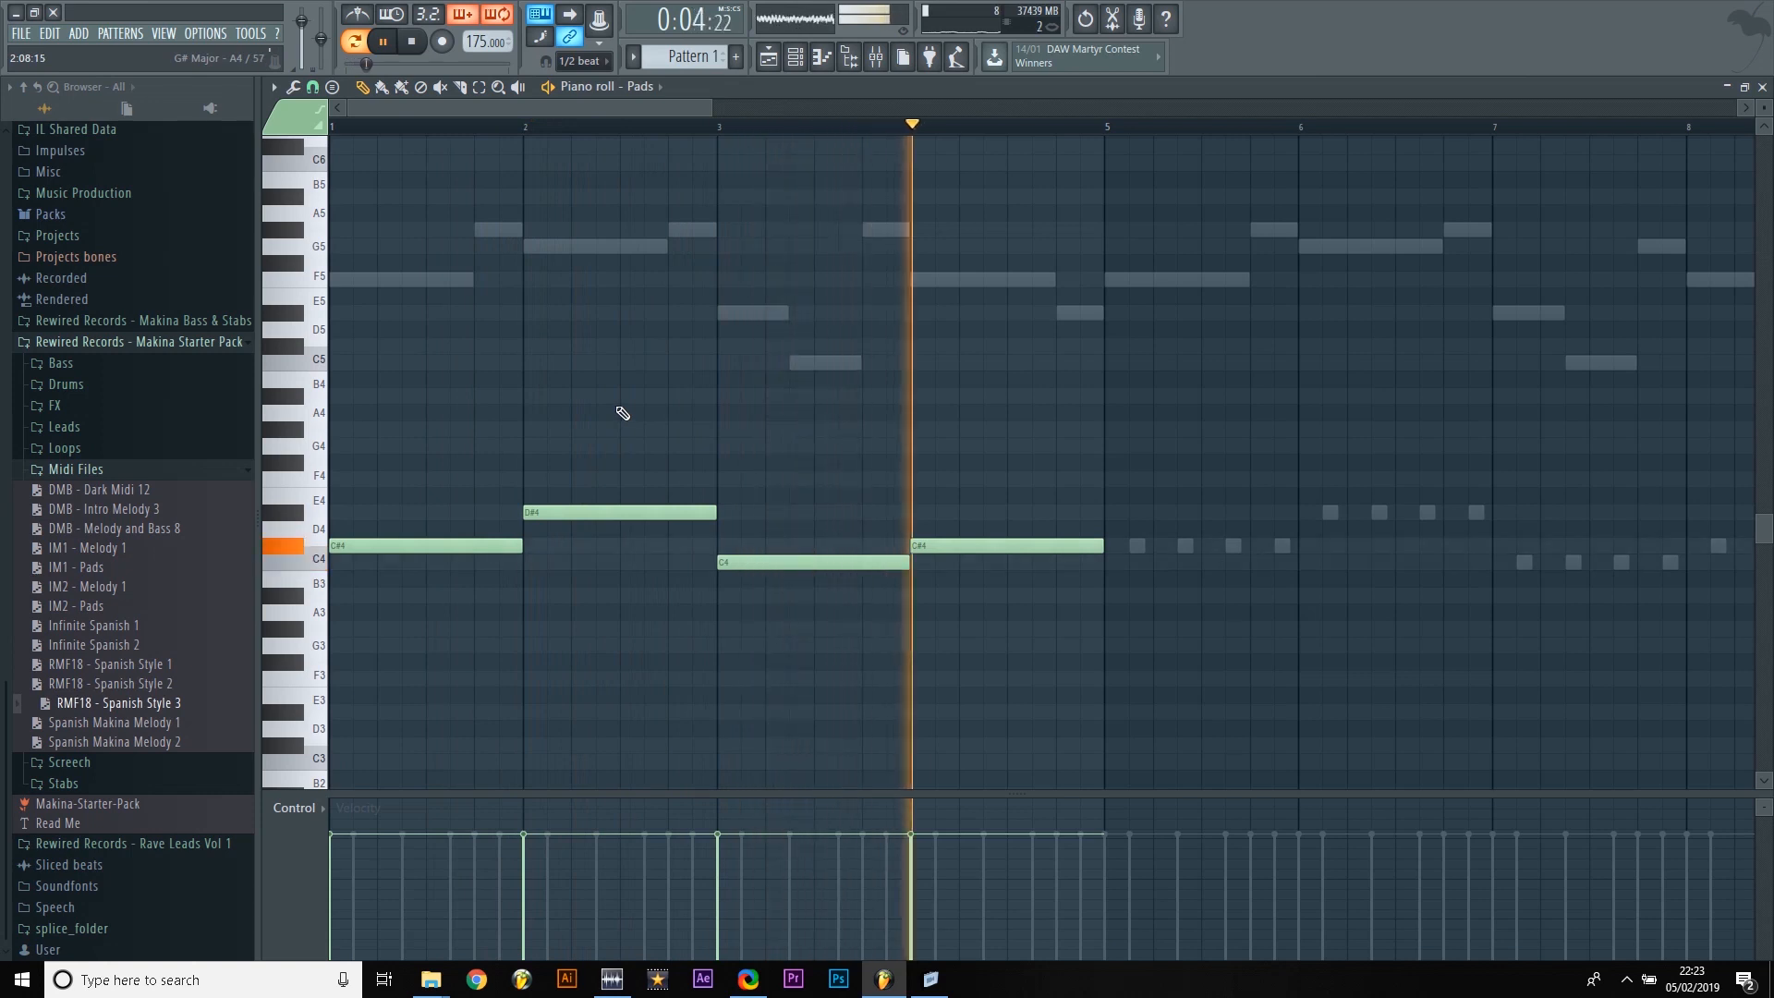
{"action": "key", "text": "space"}
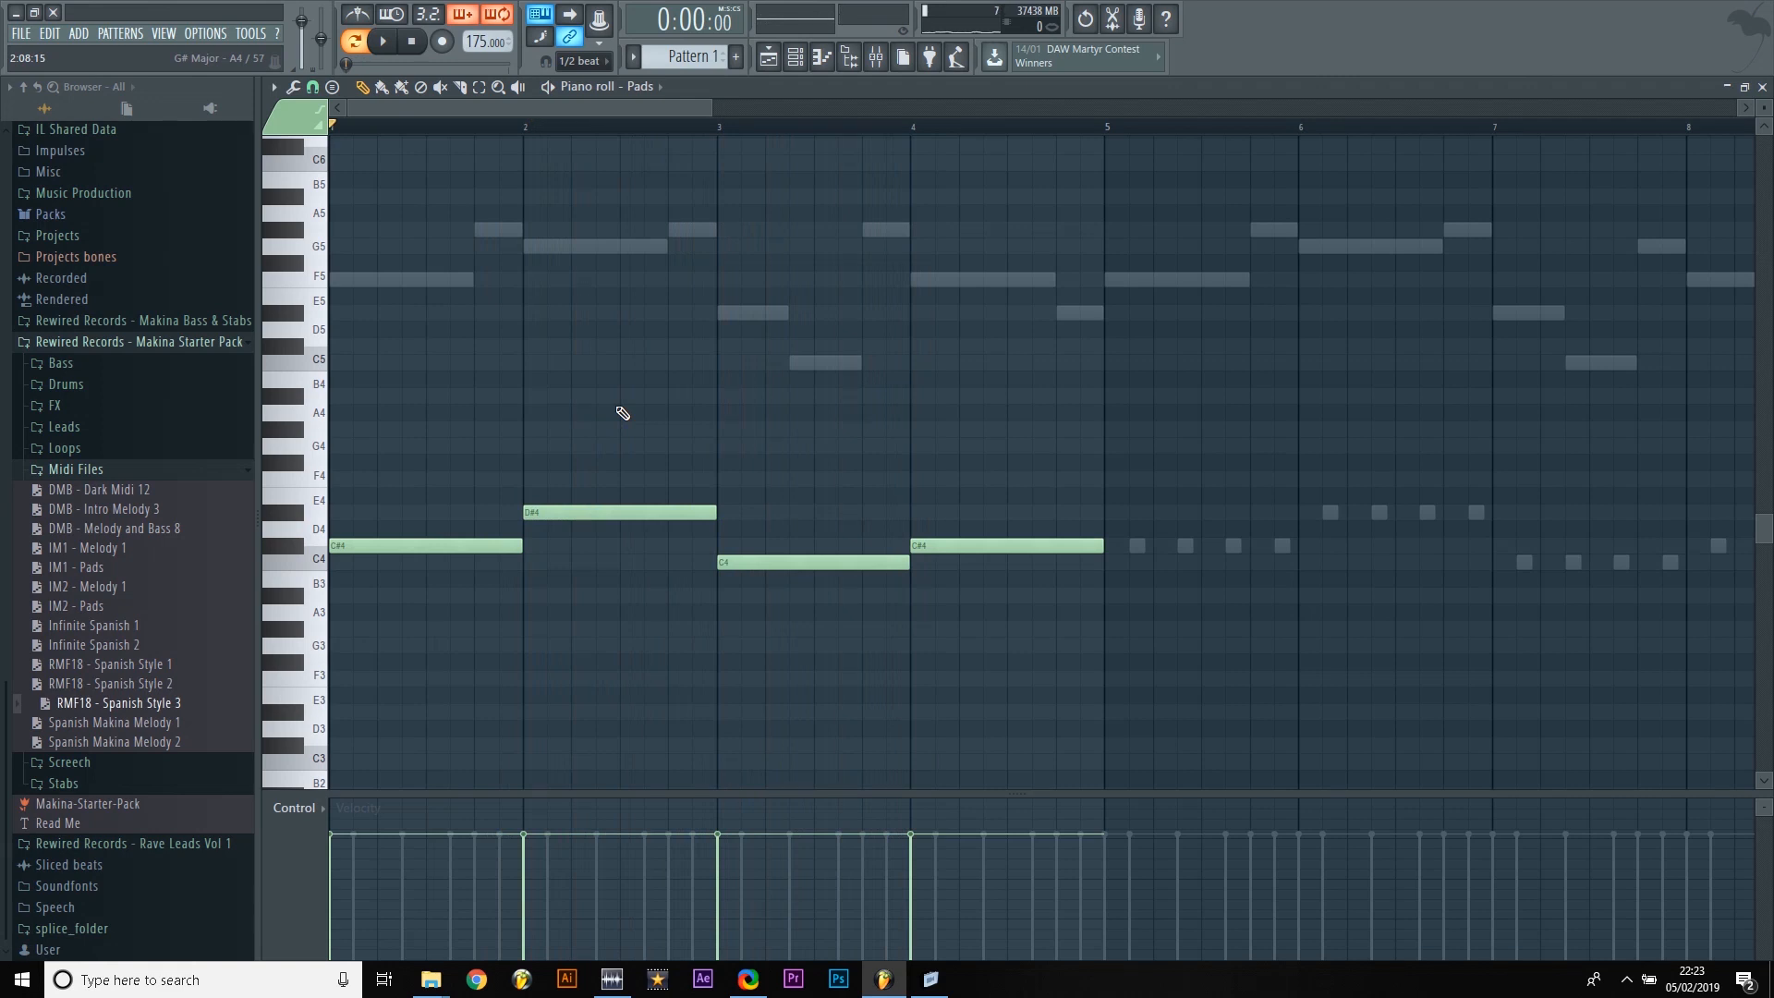
Step: Lower all four pad notes by one octave and play the pattern to check the sound
{"action": "key", "text": "ctrl+Down"}
{"action": "key", "text": "space"}
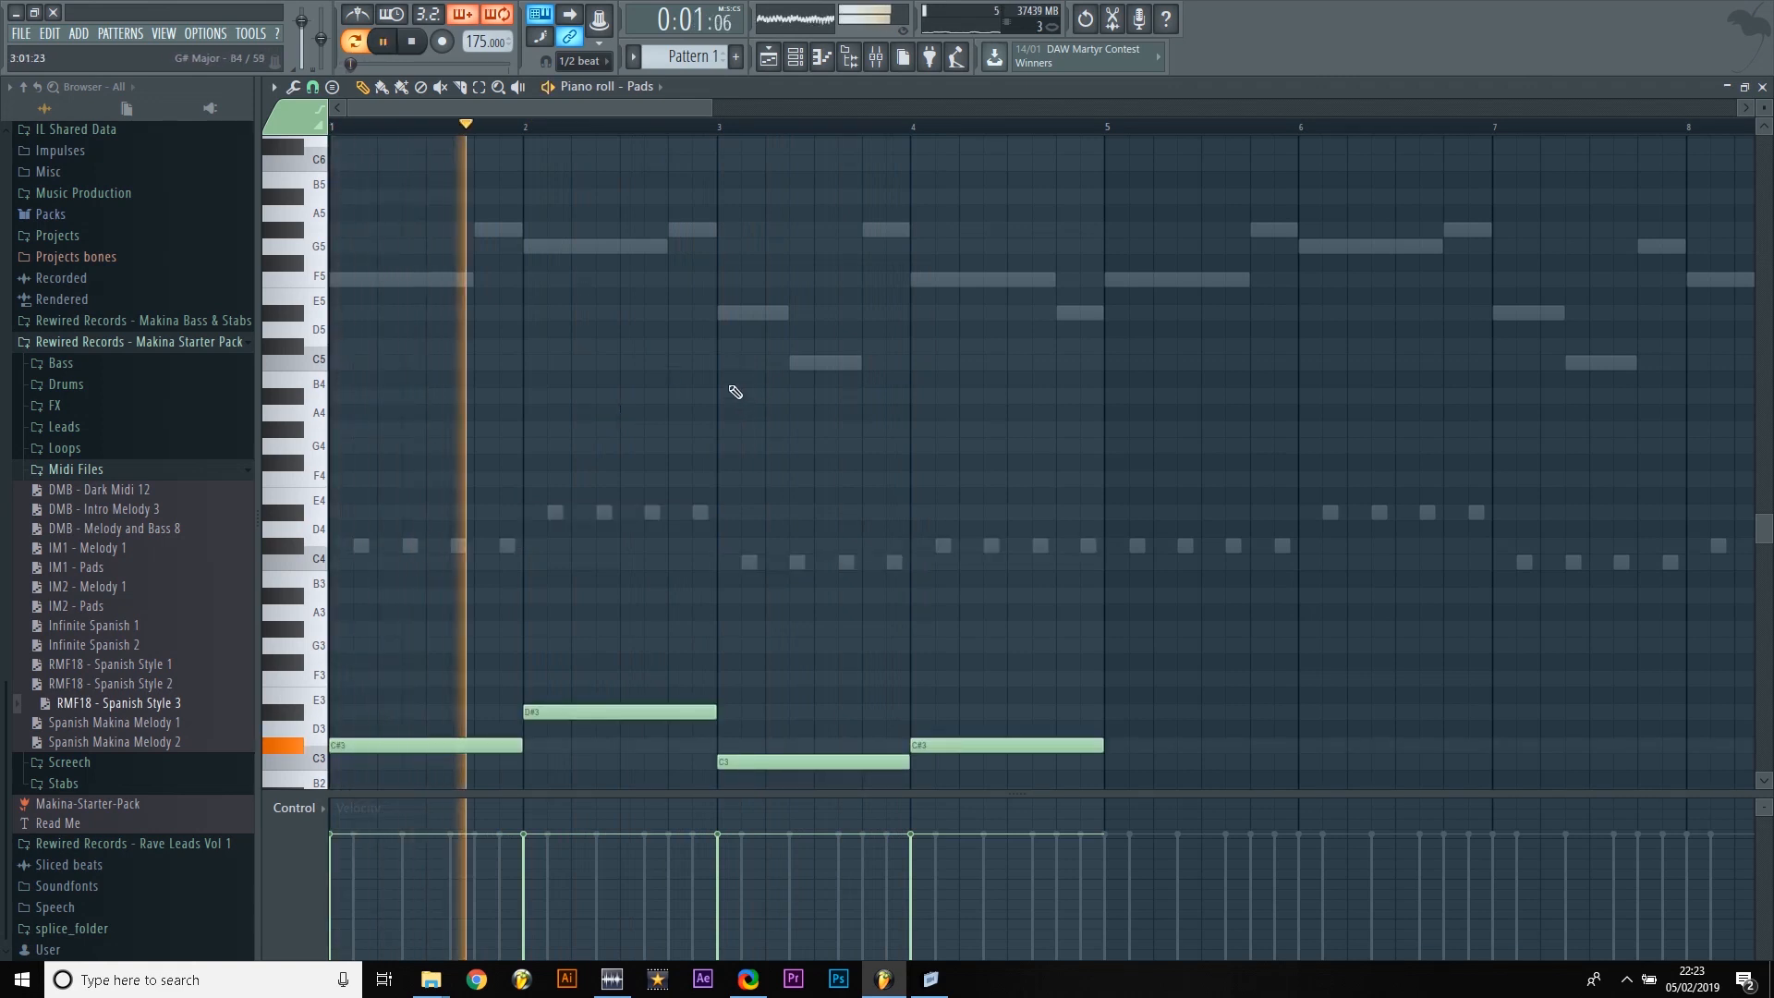
{"action": "key", "text": "space"}
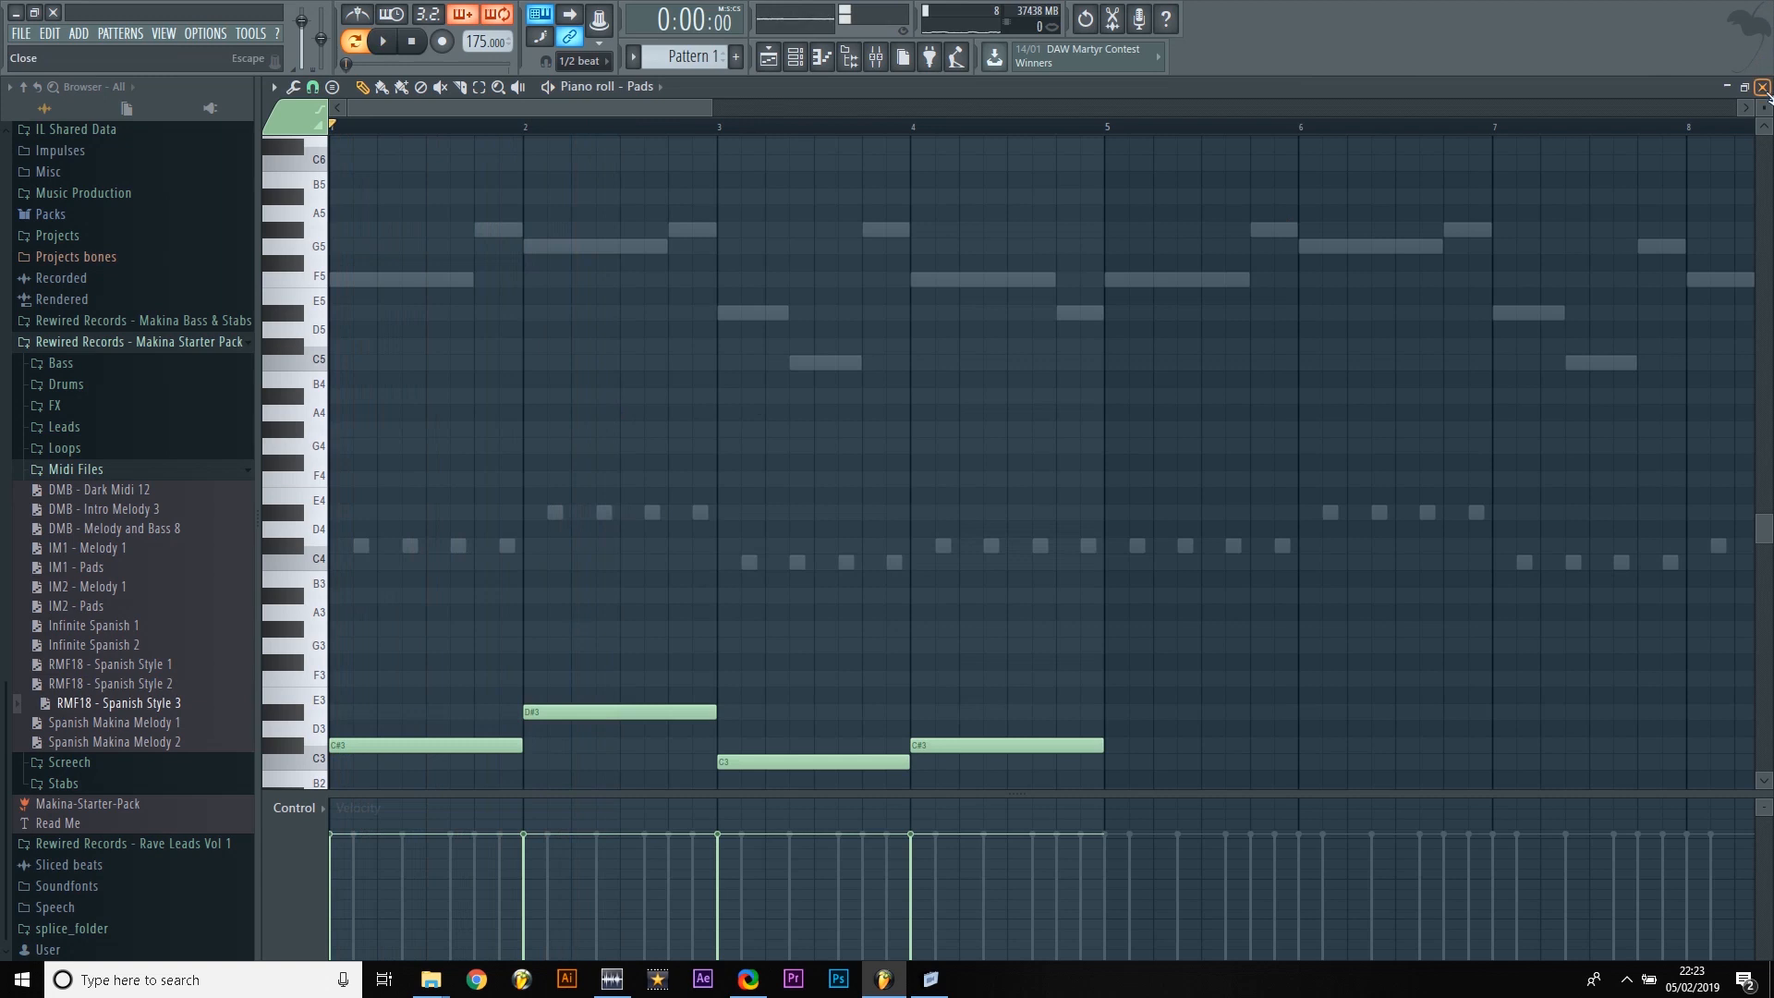
Step: Close the piano roll, mute the Melody channel and play the Pads on their own
{"action": "left_click", "coordinate": [1763, 88]}
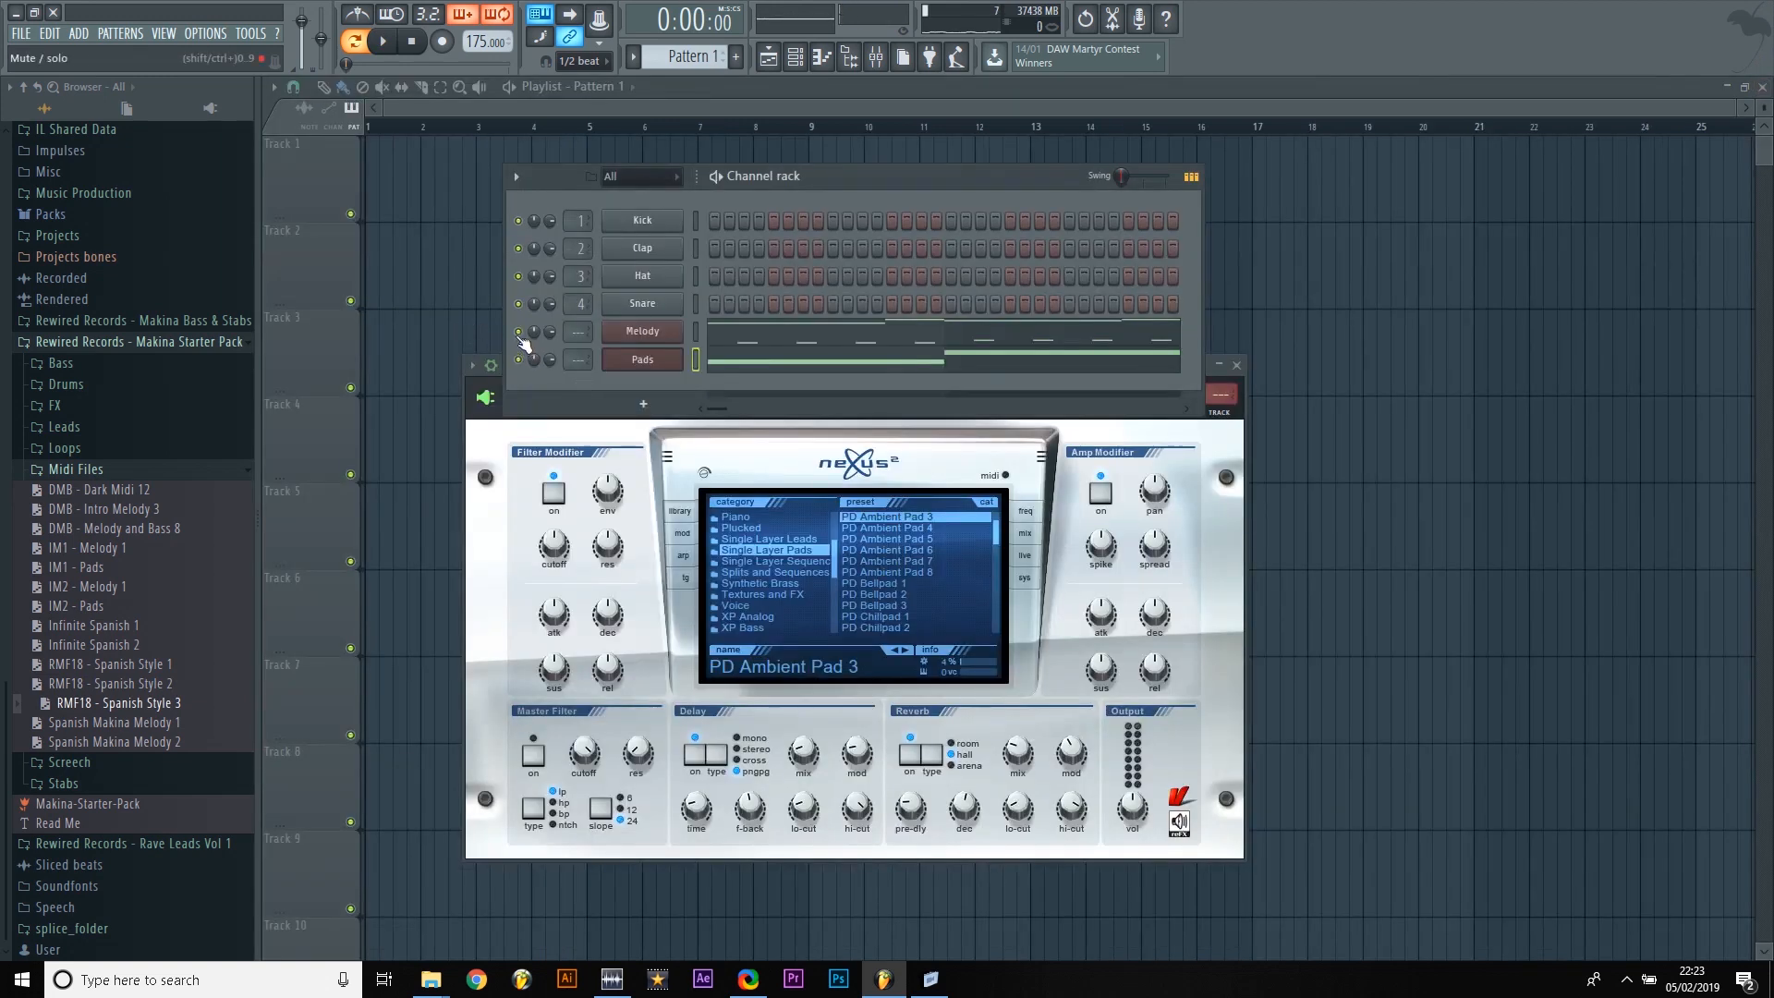
{"action": "key", "text": "space"}
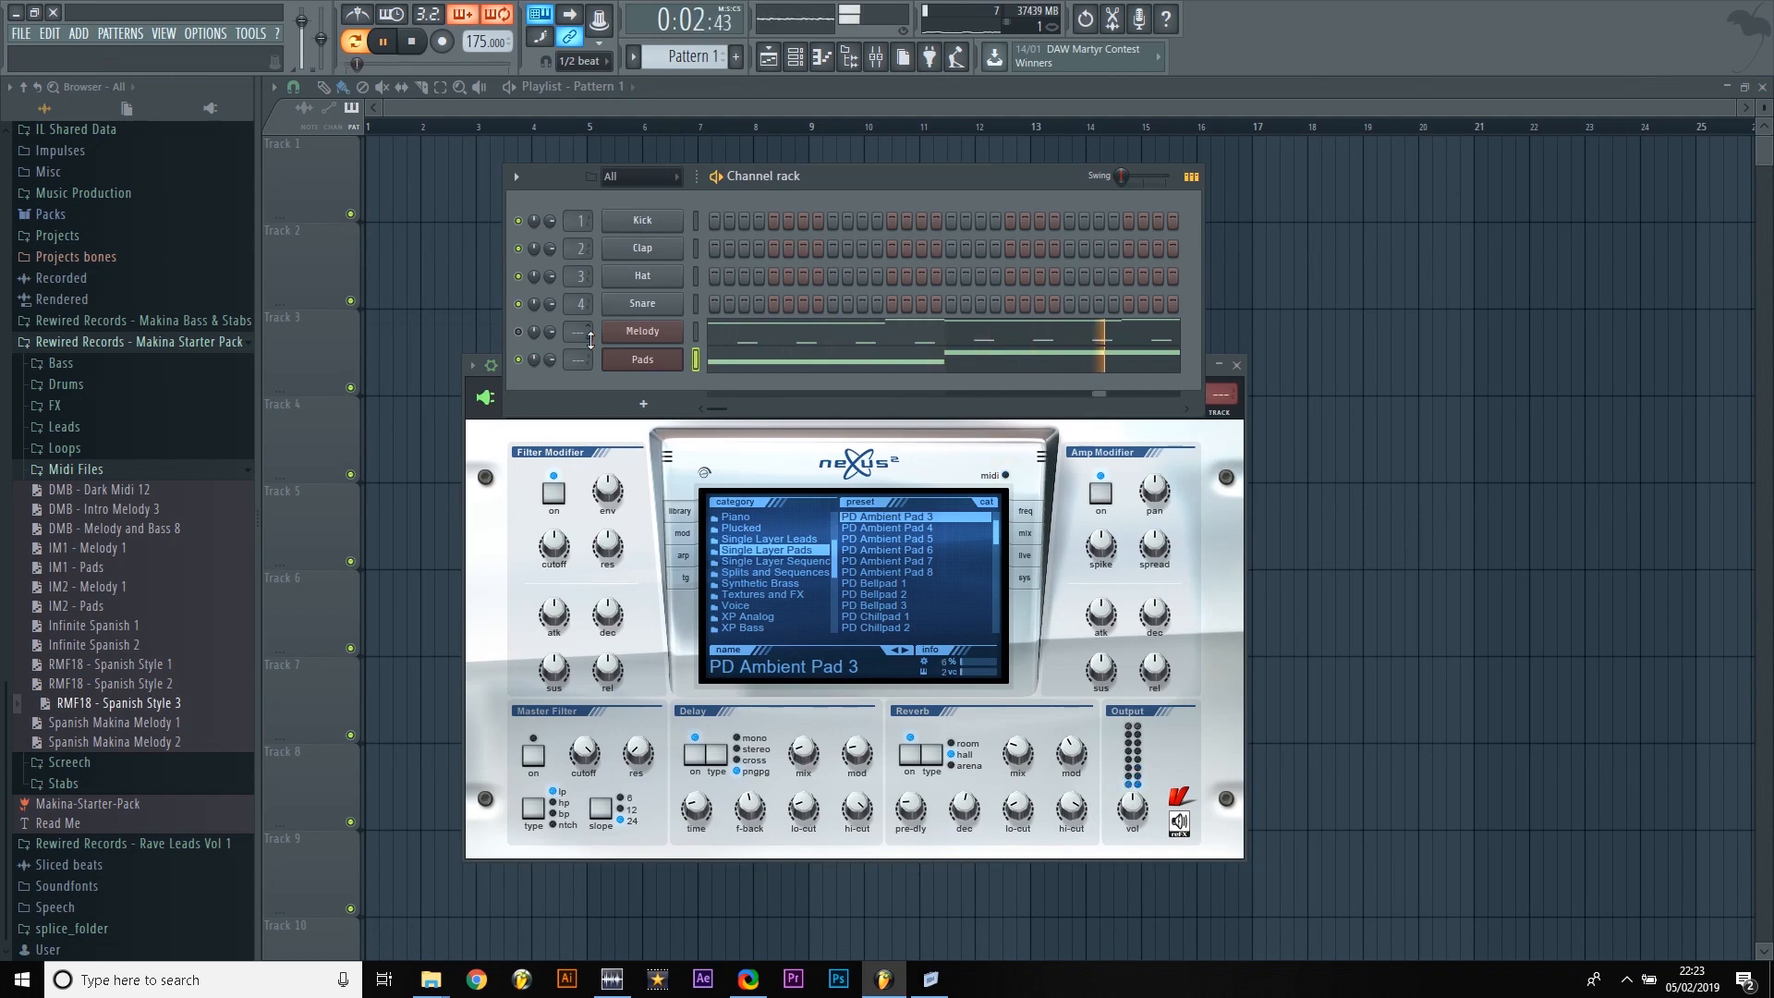
{"action": "key", "text": "space"}
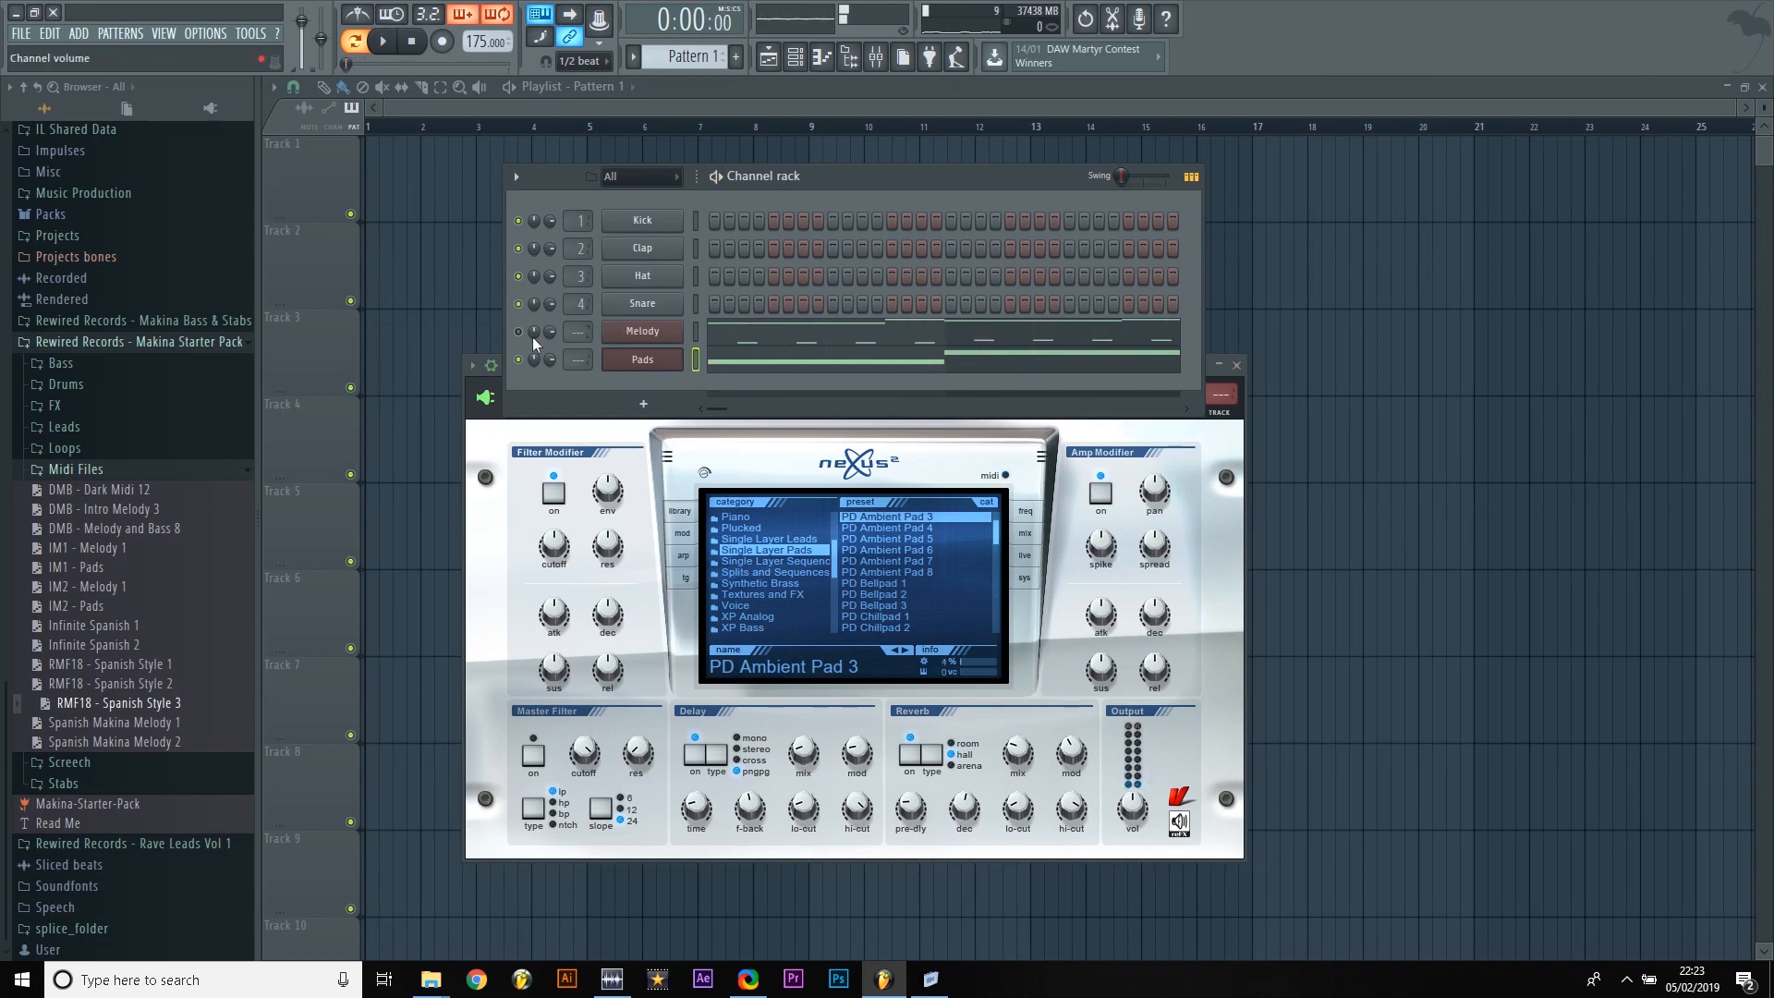
Step: Reopen the Pads piano roll, duplicate all four notes in place and raise the copies two octaves to C#5, D#5, C5 and C#5
{"action": "left_click", "coordinate": [730, 377]}
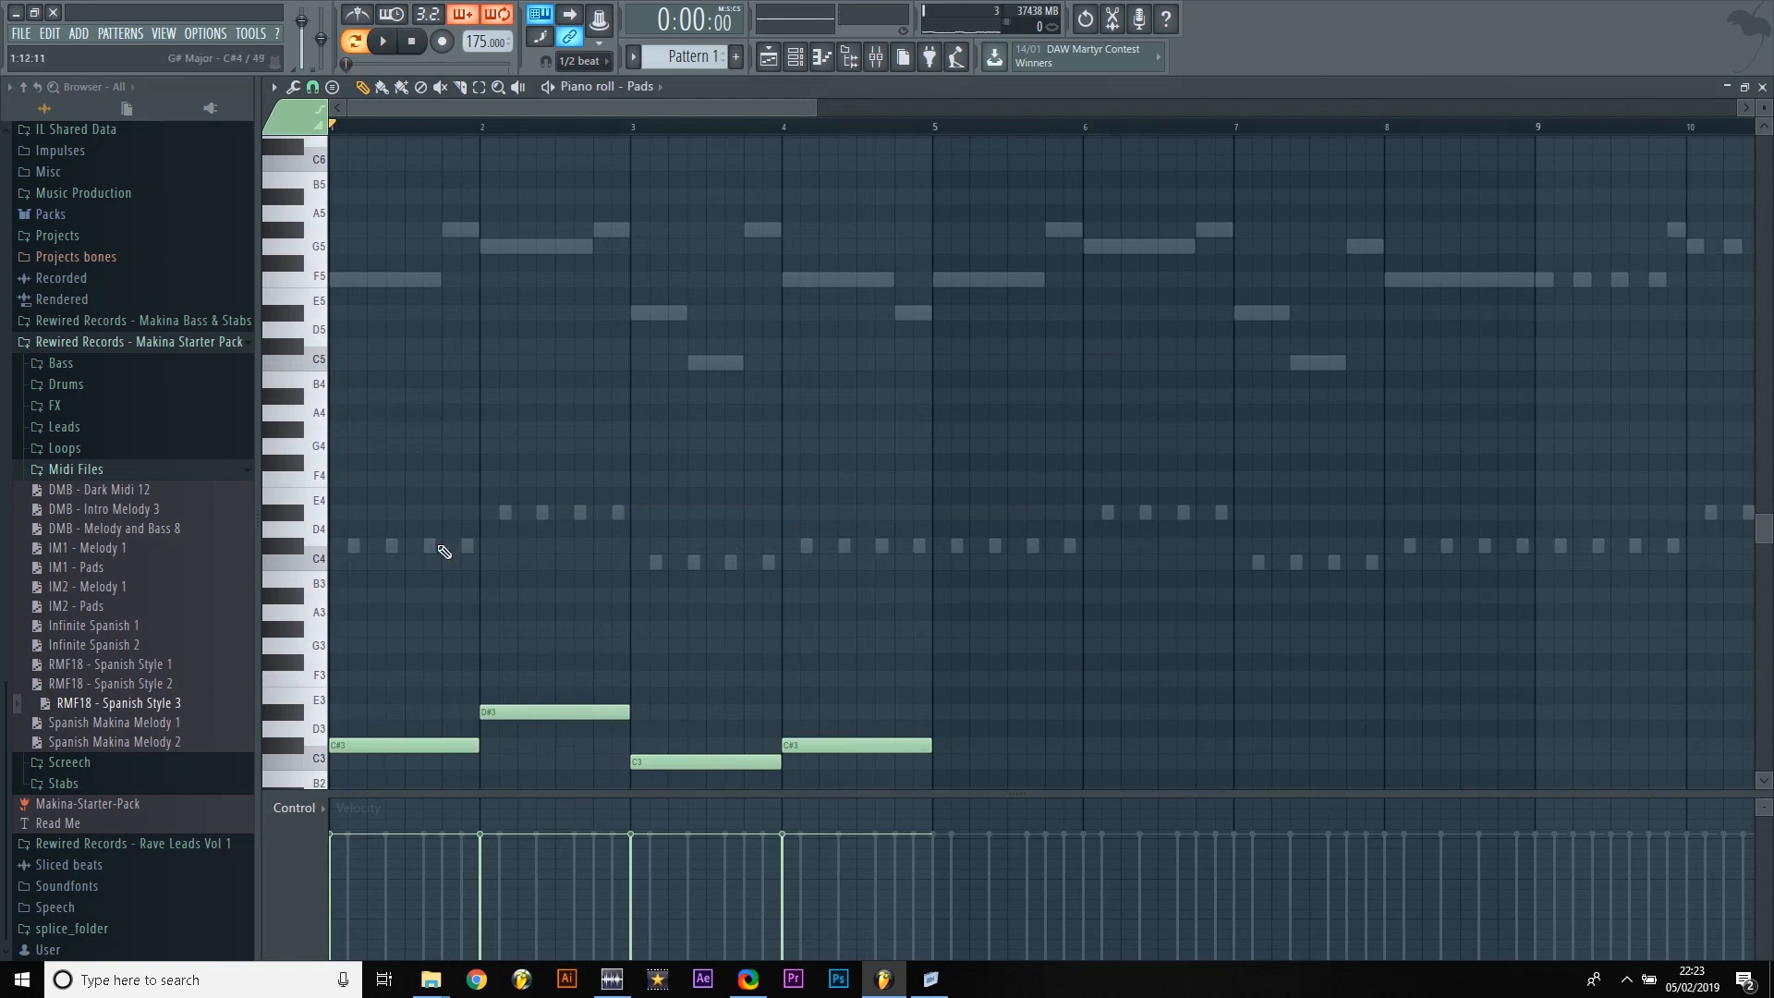
{"action": "key", "text": "ctrl+a"}
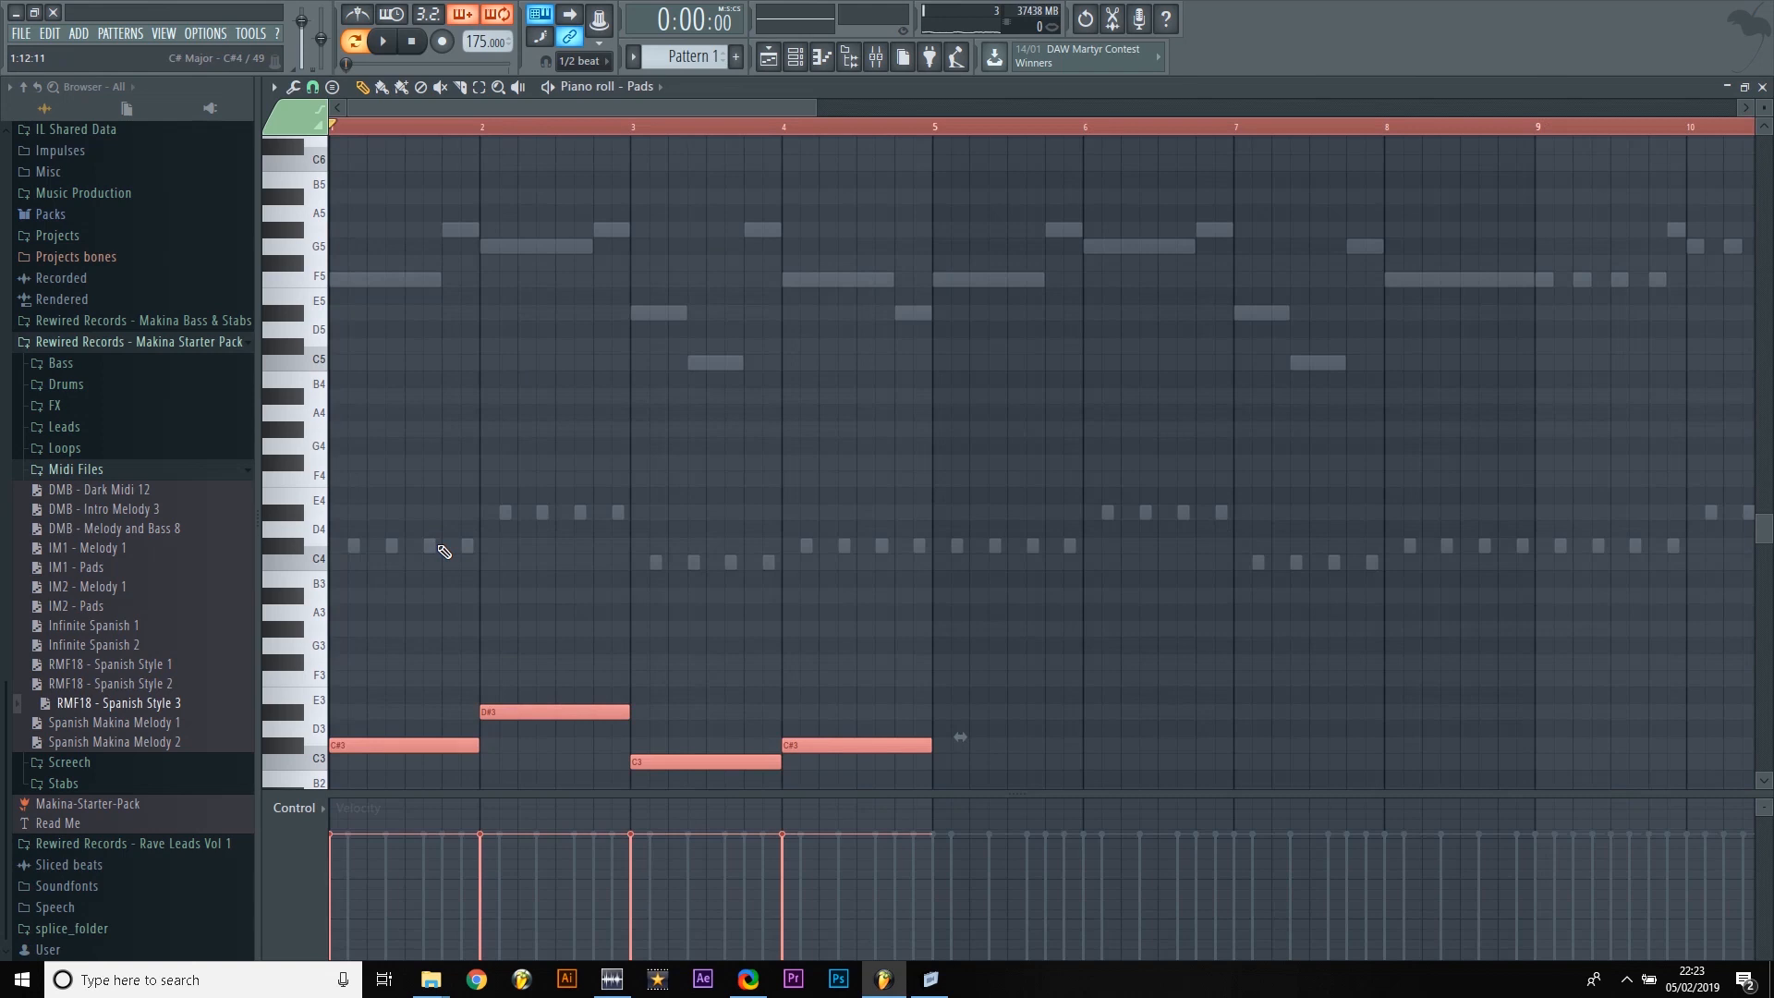
{"action": "key", "text": "shift+Right"}
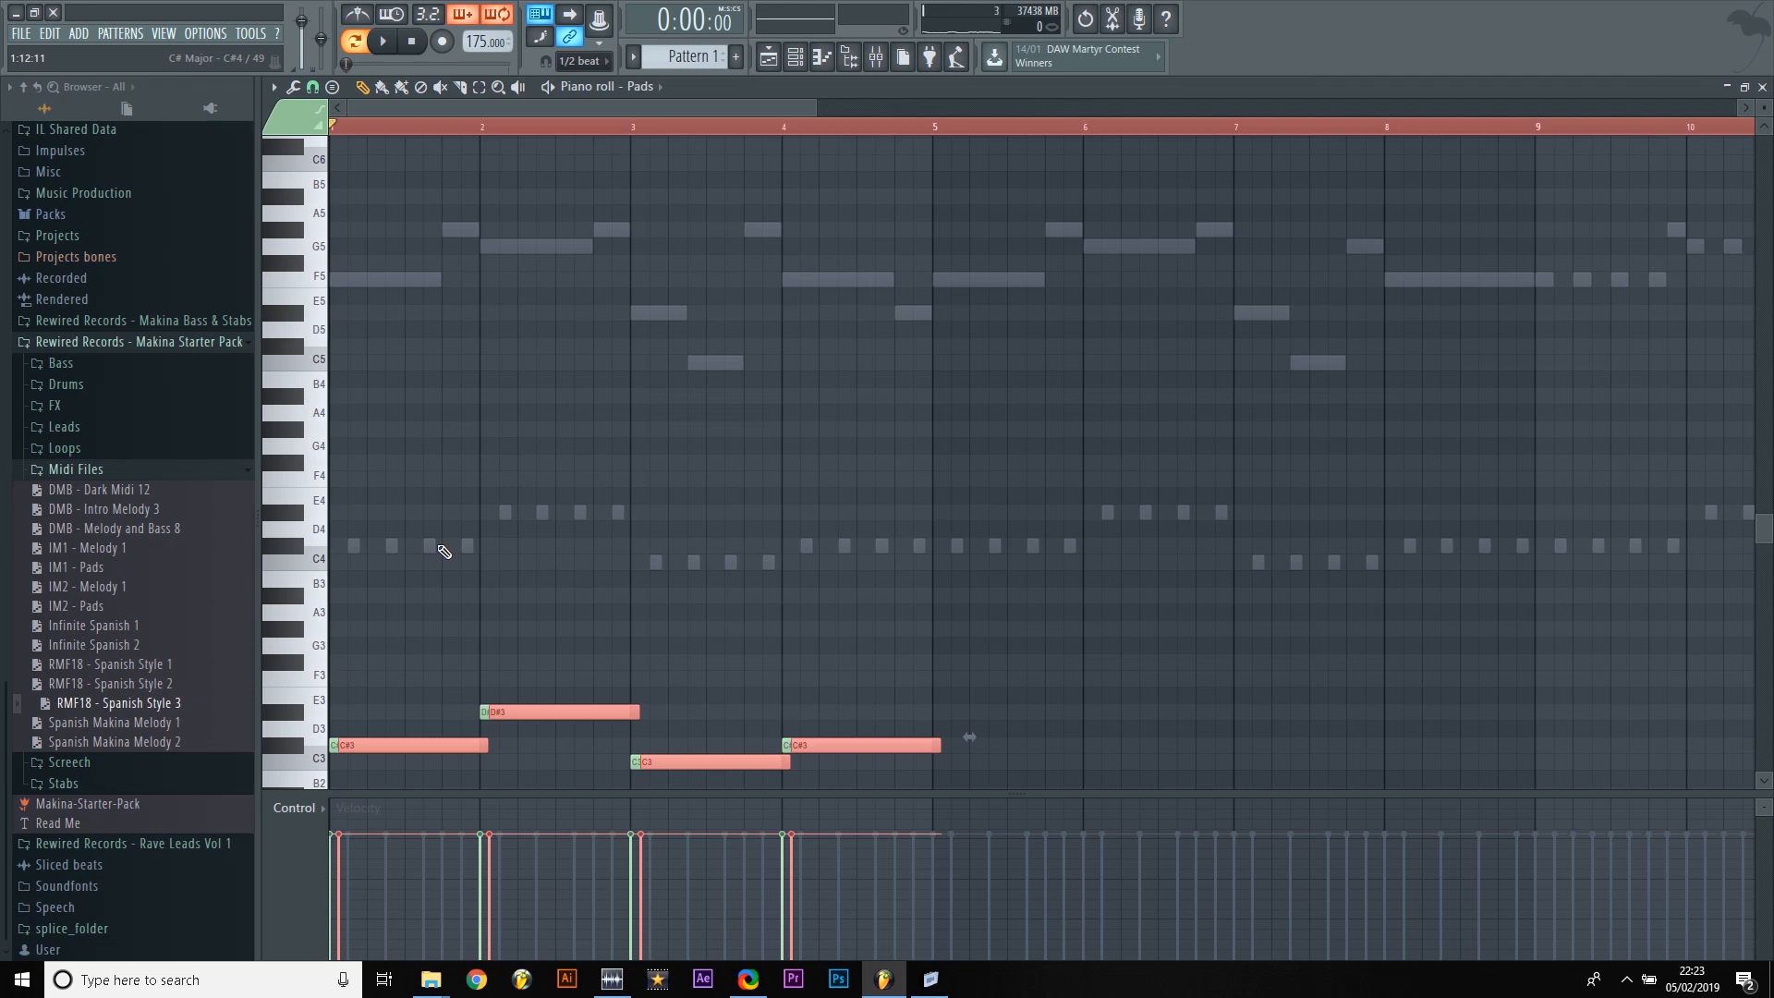
{"action": "key", "text": "shift+Left"}
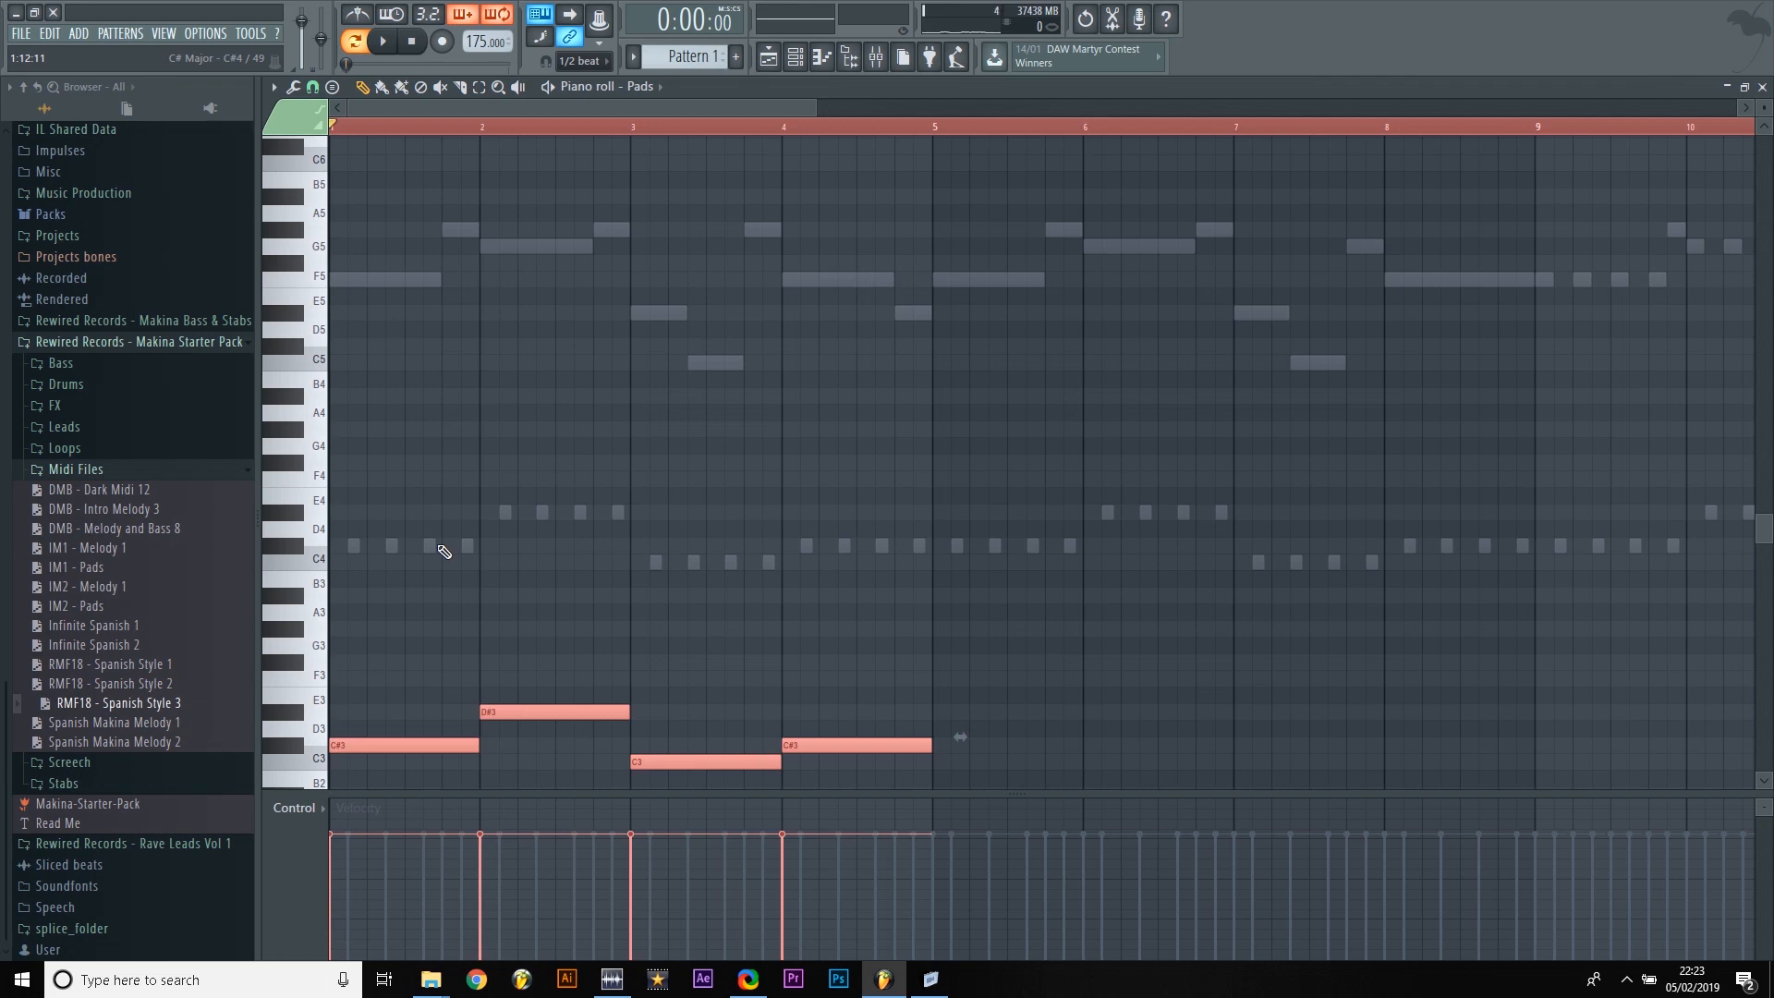
{"action": "key", "text": "ctrl+Up"}
{"action": "key", "text": "ctrl+Up"}
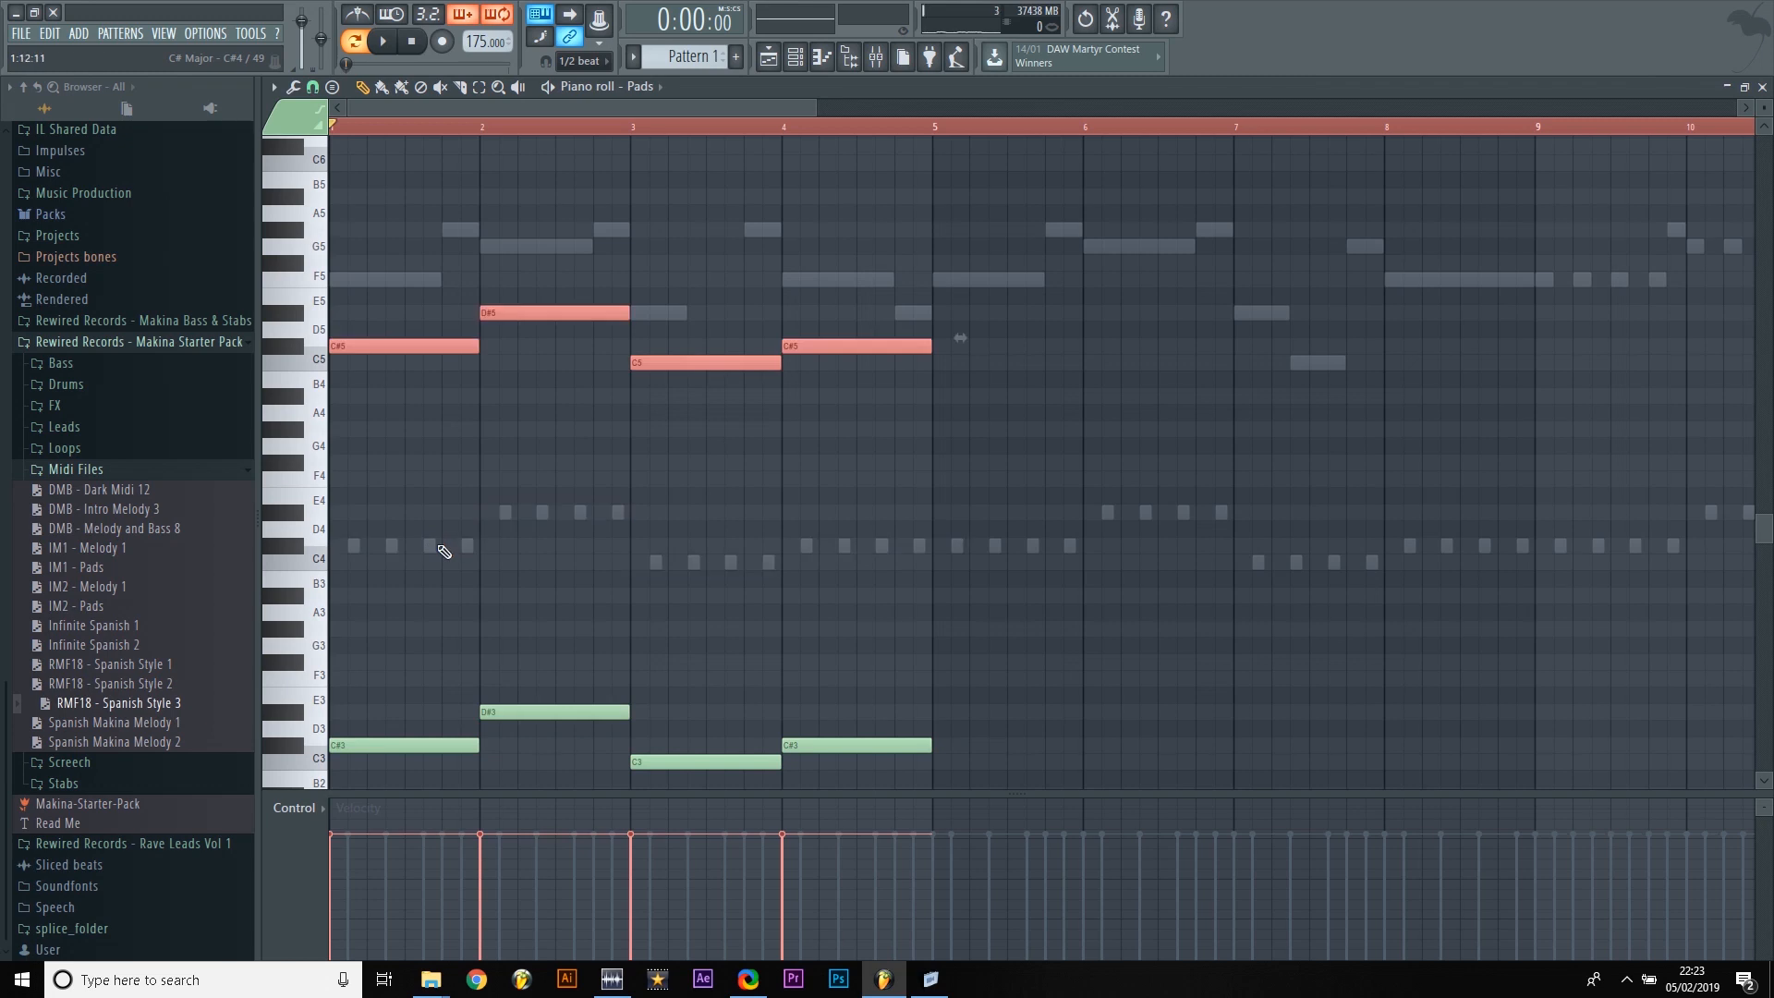
Step: Play back the layered low and high pad notes from the start of the pattern
{"action": "key", "text": "space"}
{"action": "scroll", "coordinate": [558, 559], "scroll_direction": "up", "scroll_amount": 2}
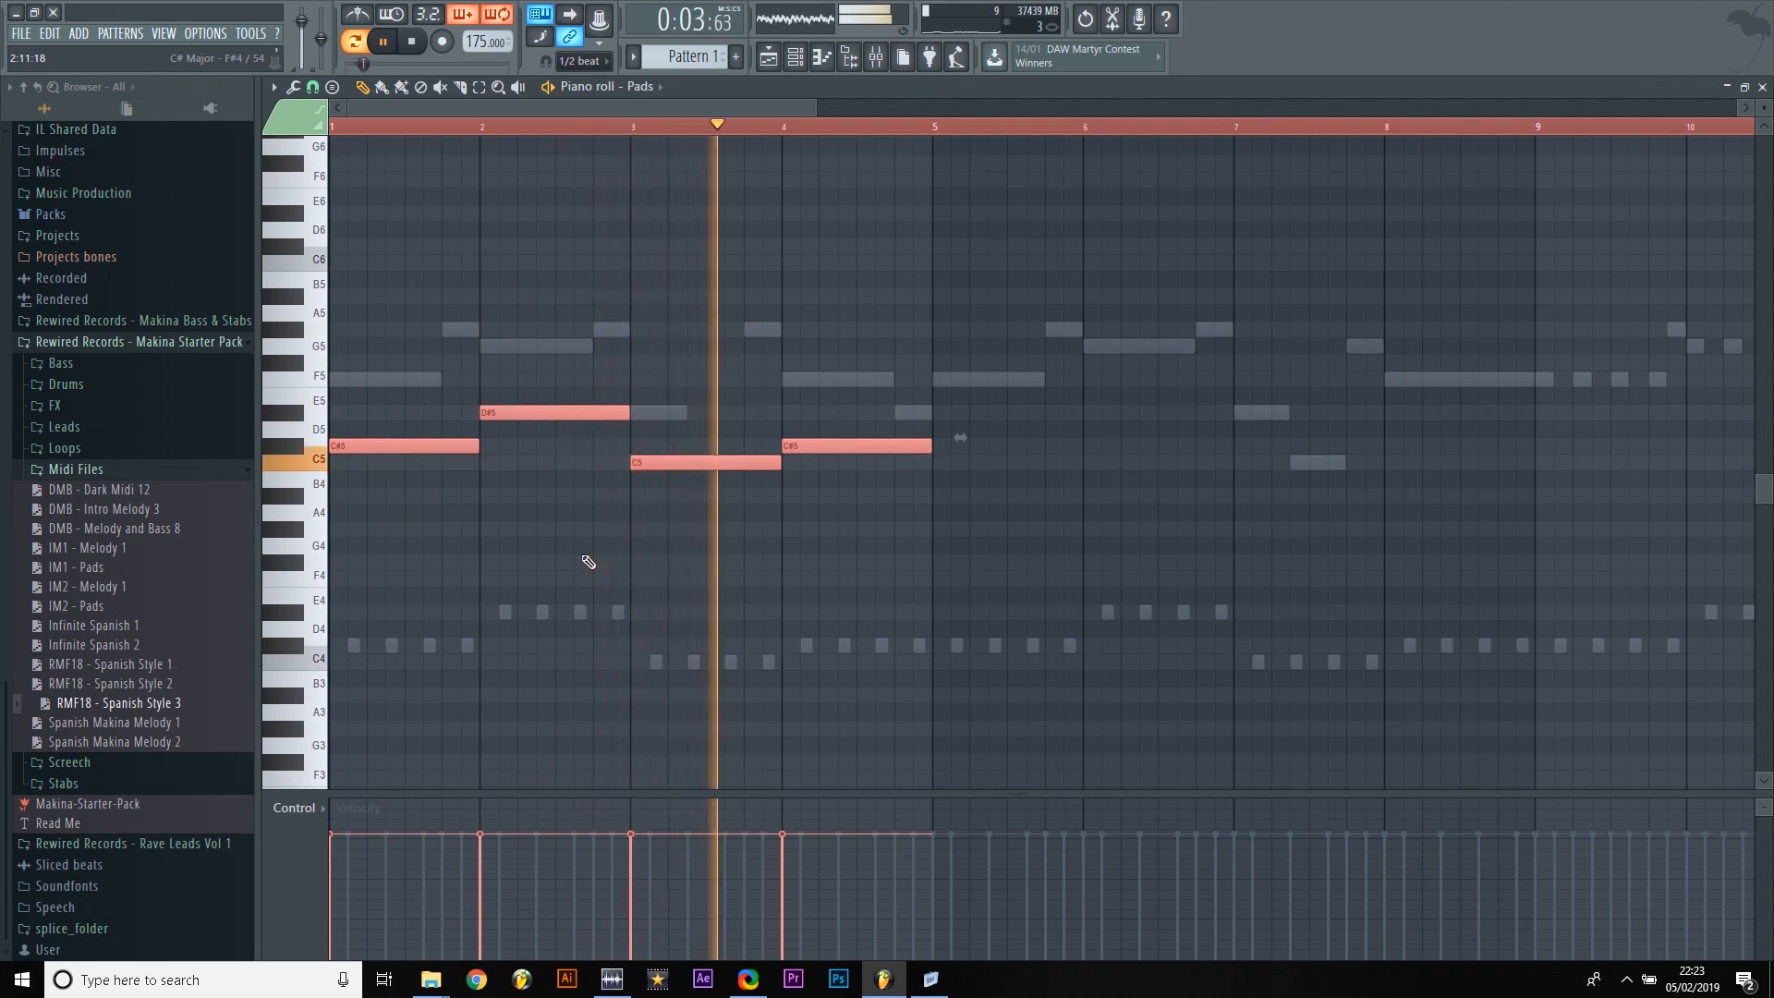
{"action": "key", "text": "space"}
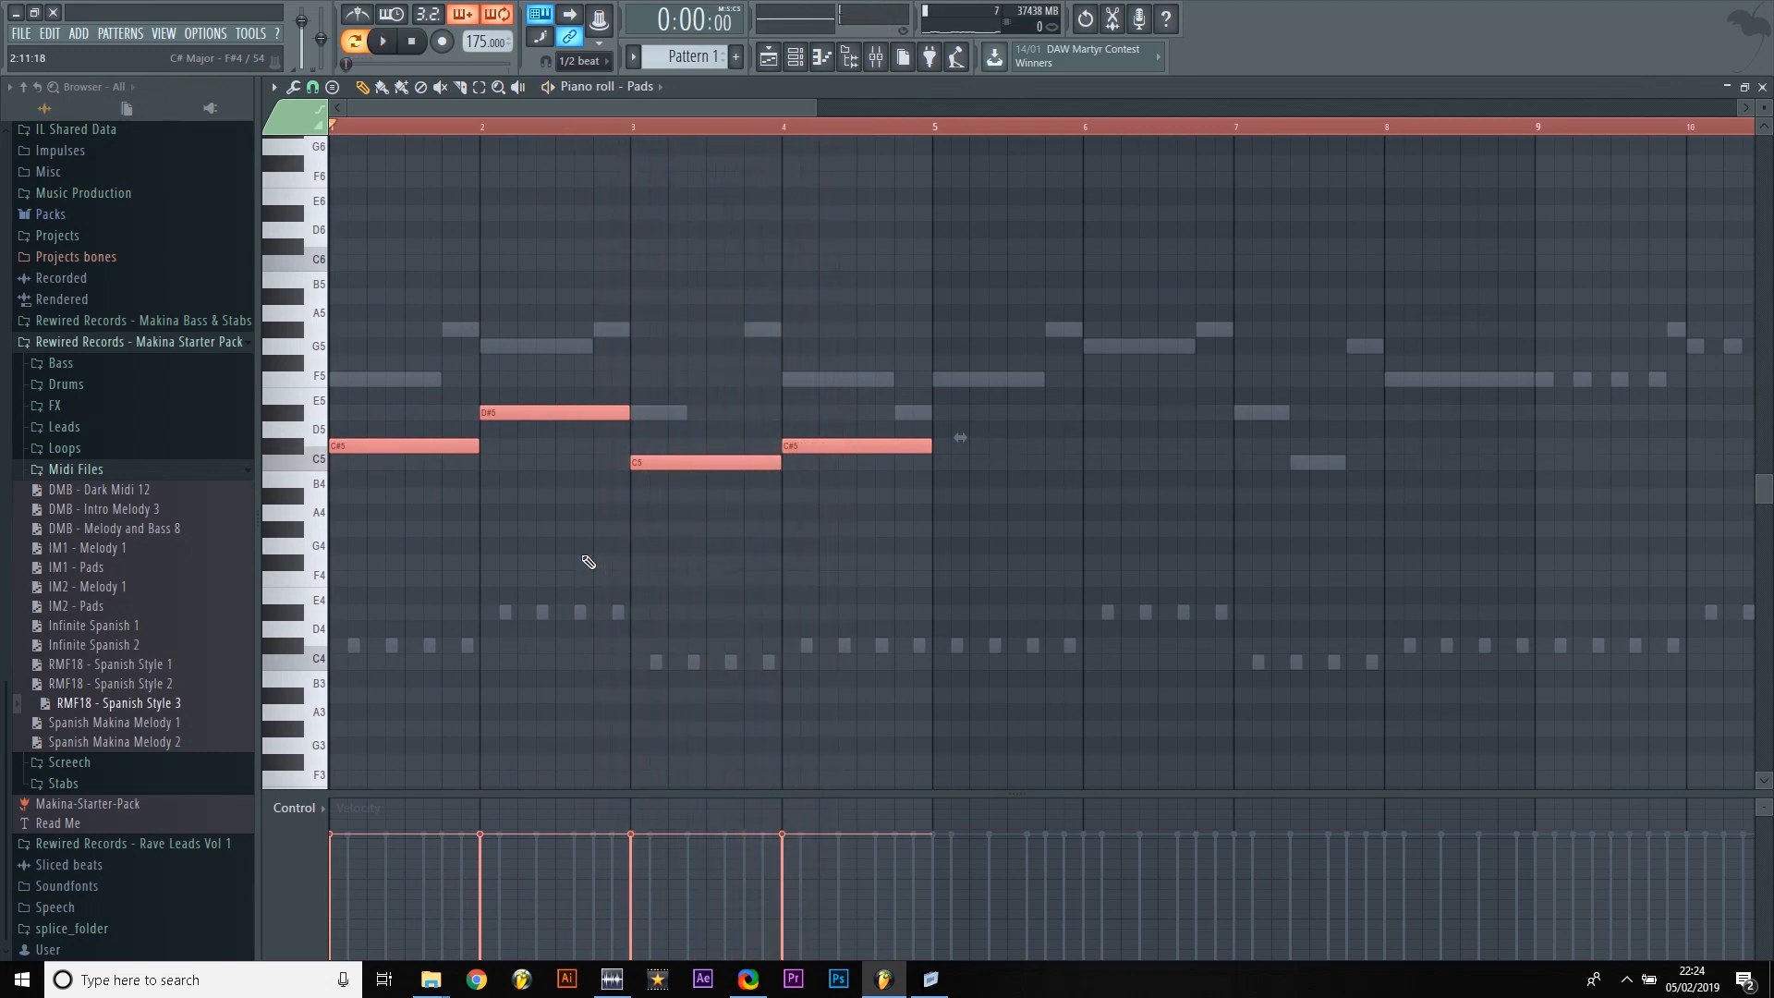
Step: Duplicate the four upper pad notes in place and raise the copies seven semitones to G#5, A#5, G5 and G#5
{"action": "key", "text": "shift+Right"}
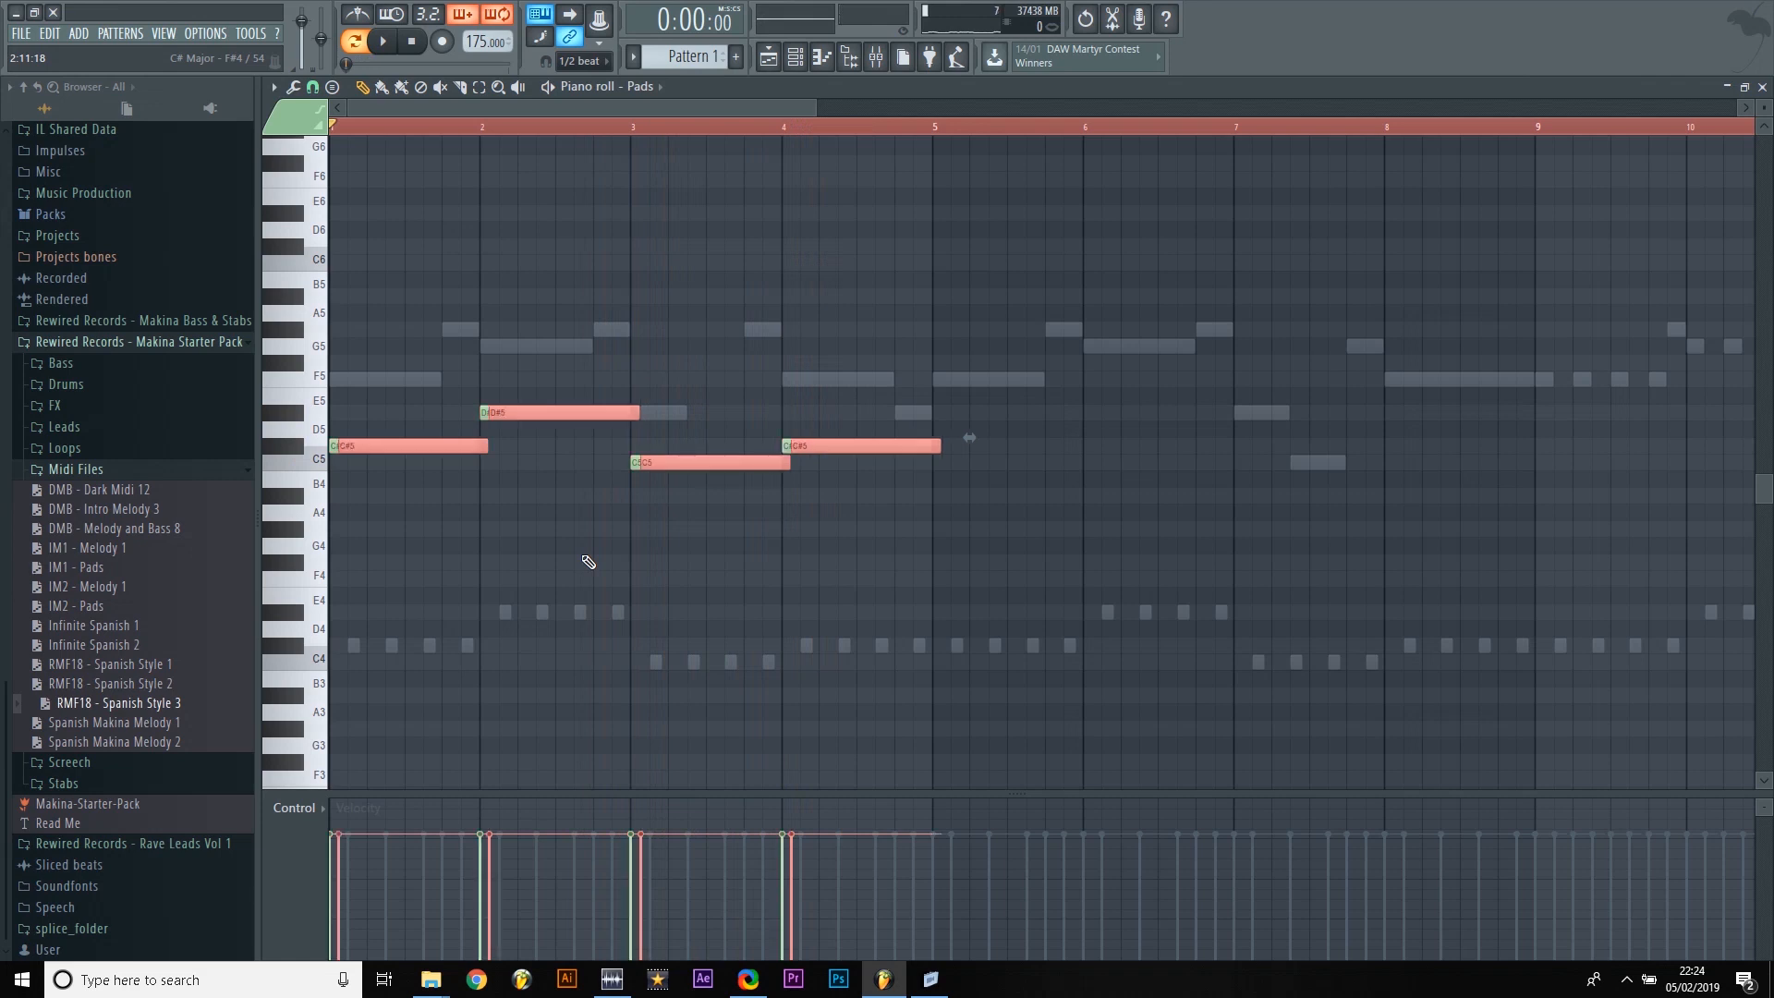
{"action": "key", "text": "shift+Left"}
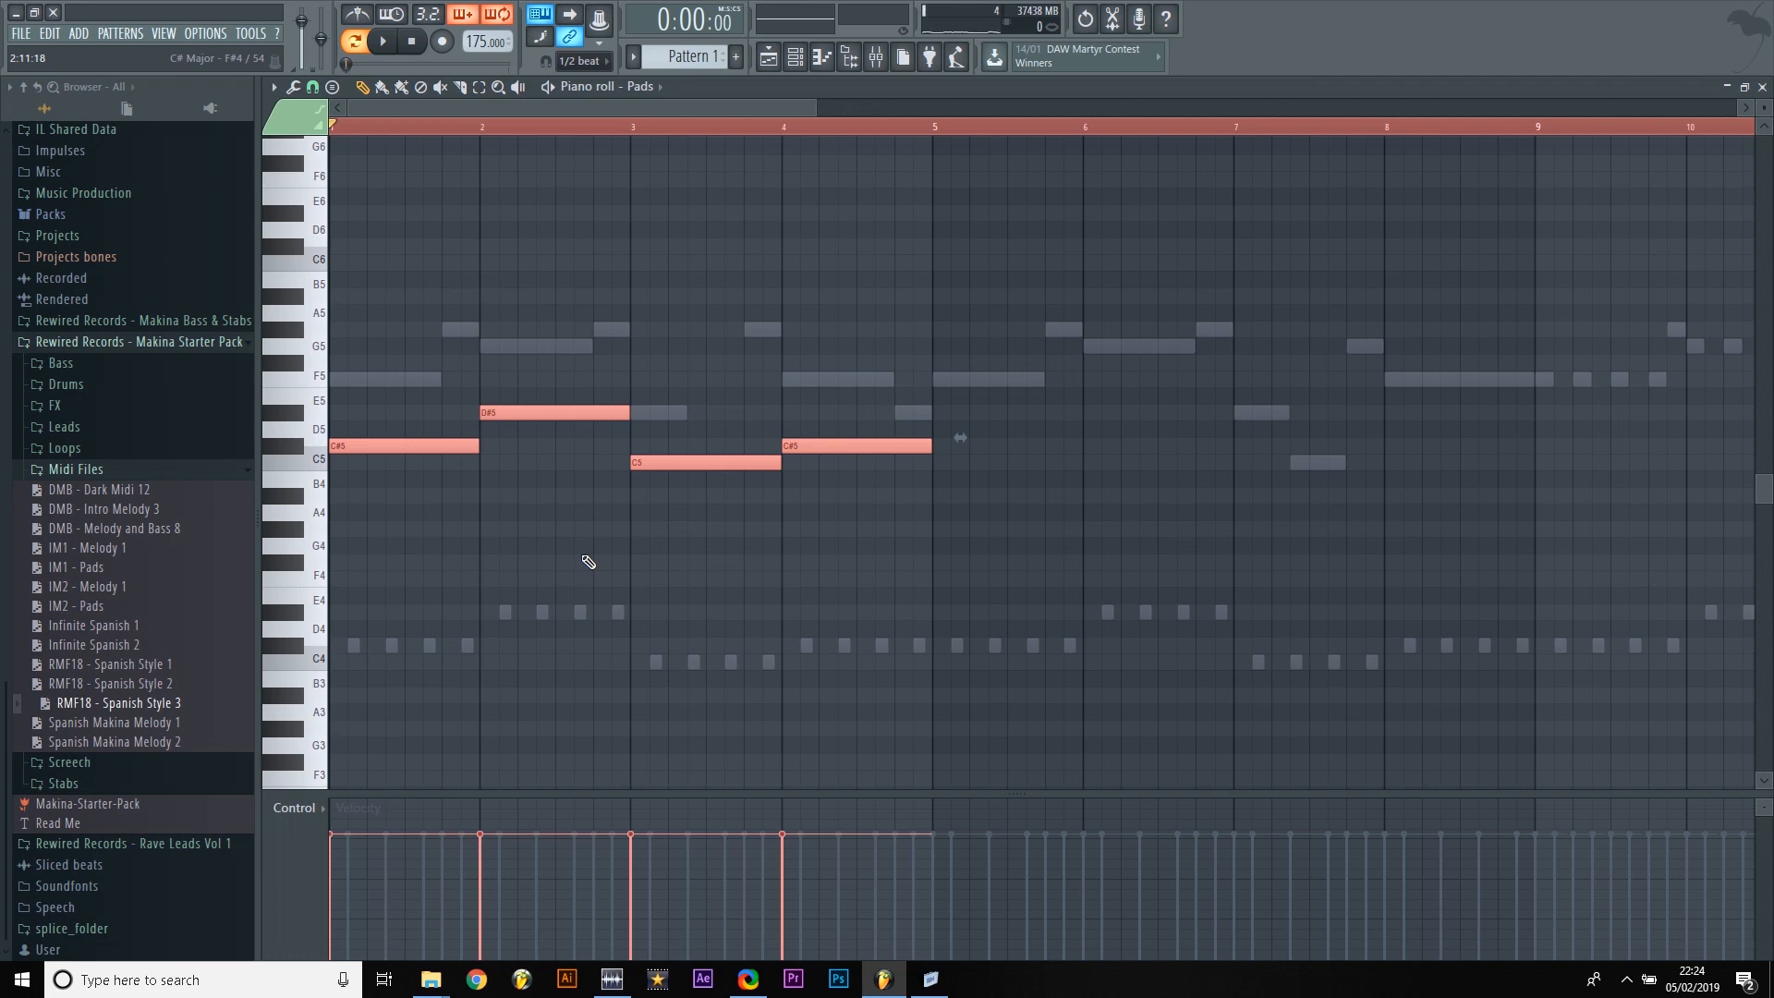
{"action": "key", "text": "shift+Up"}
{"action": "key", "text": "shift+Up"}
{"action": "key", "text": "shift+Up"}
{"action": "key", "text": "shift+Up"}
{"action": "key", "text": "shift+Up"}
{"action": "key", "text": "shift+Up"}
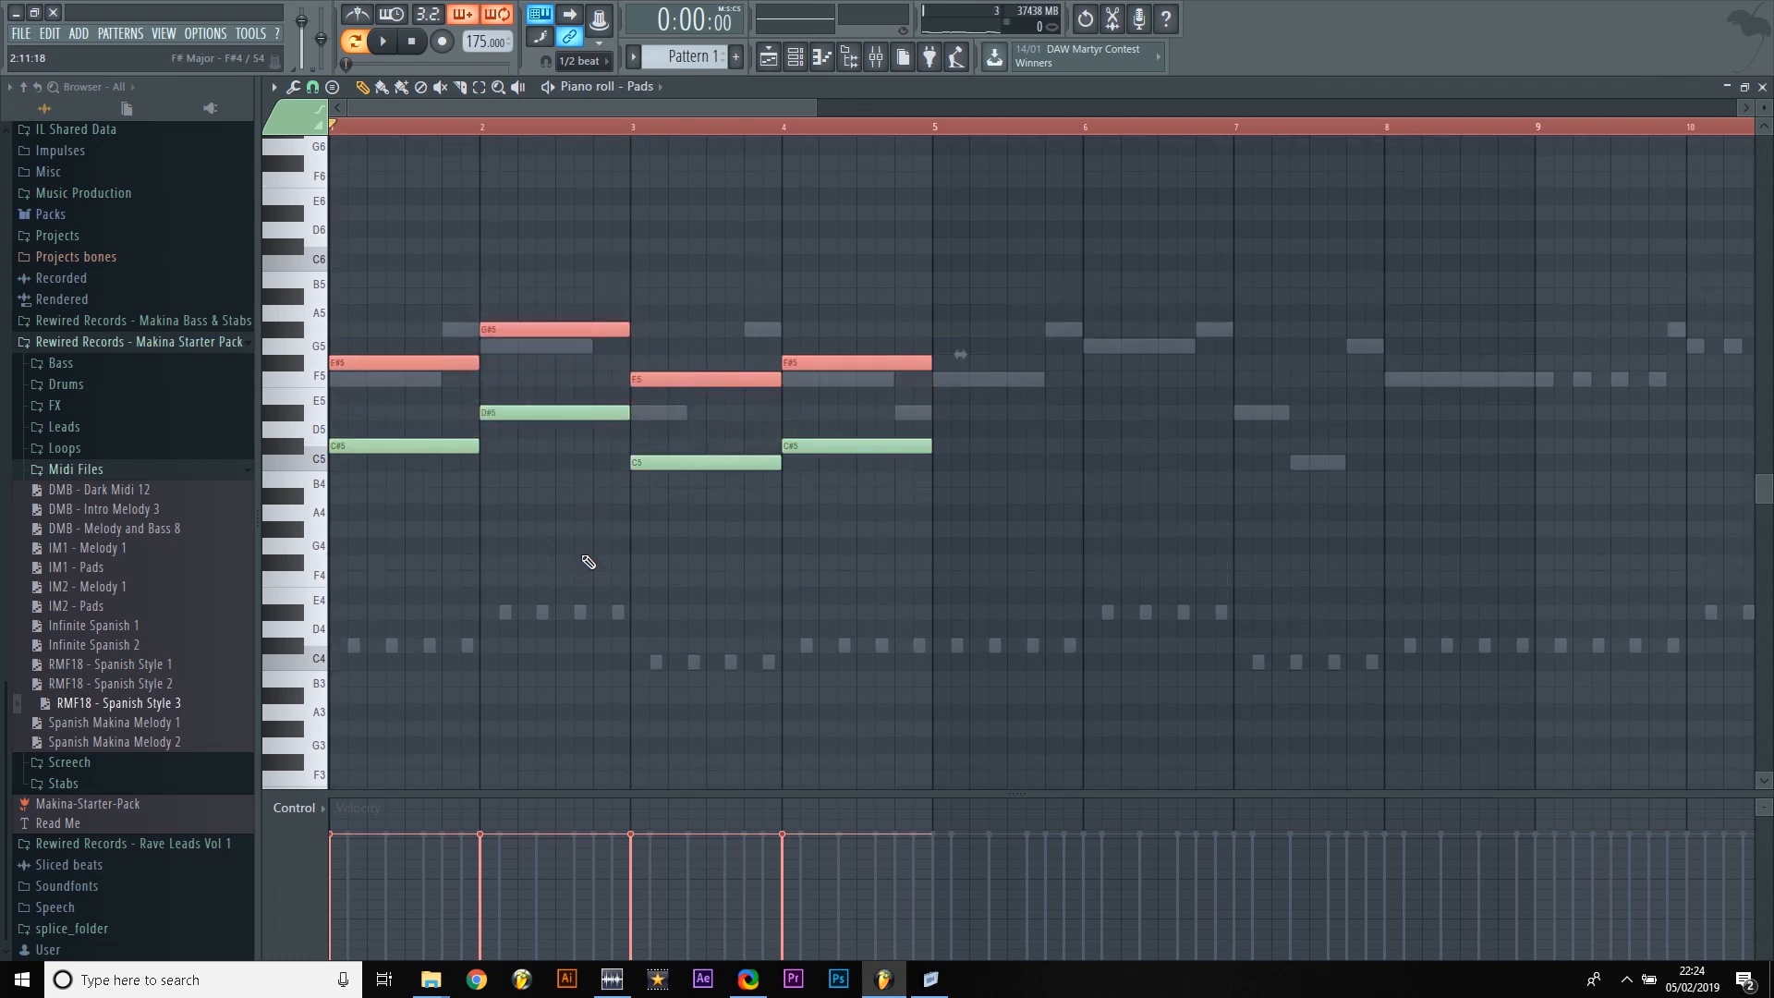
{"action": "key", "text": "shift+Up"}
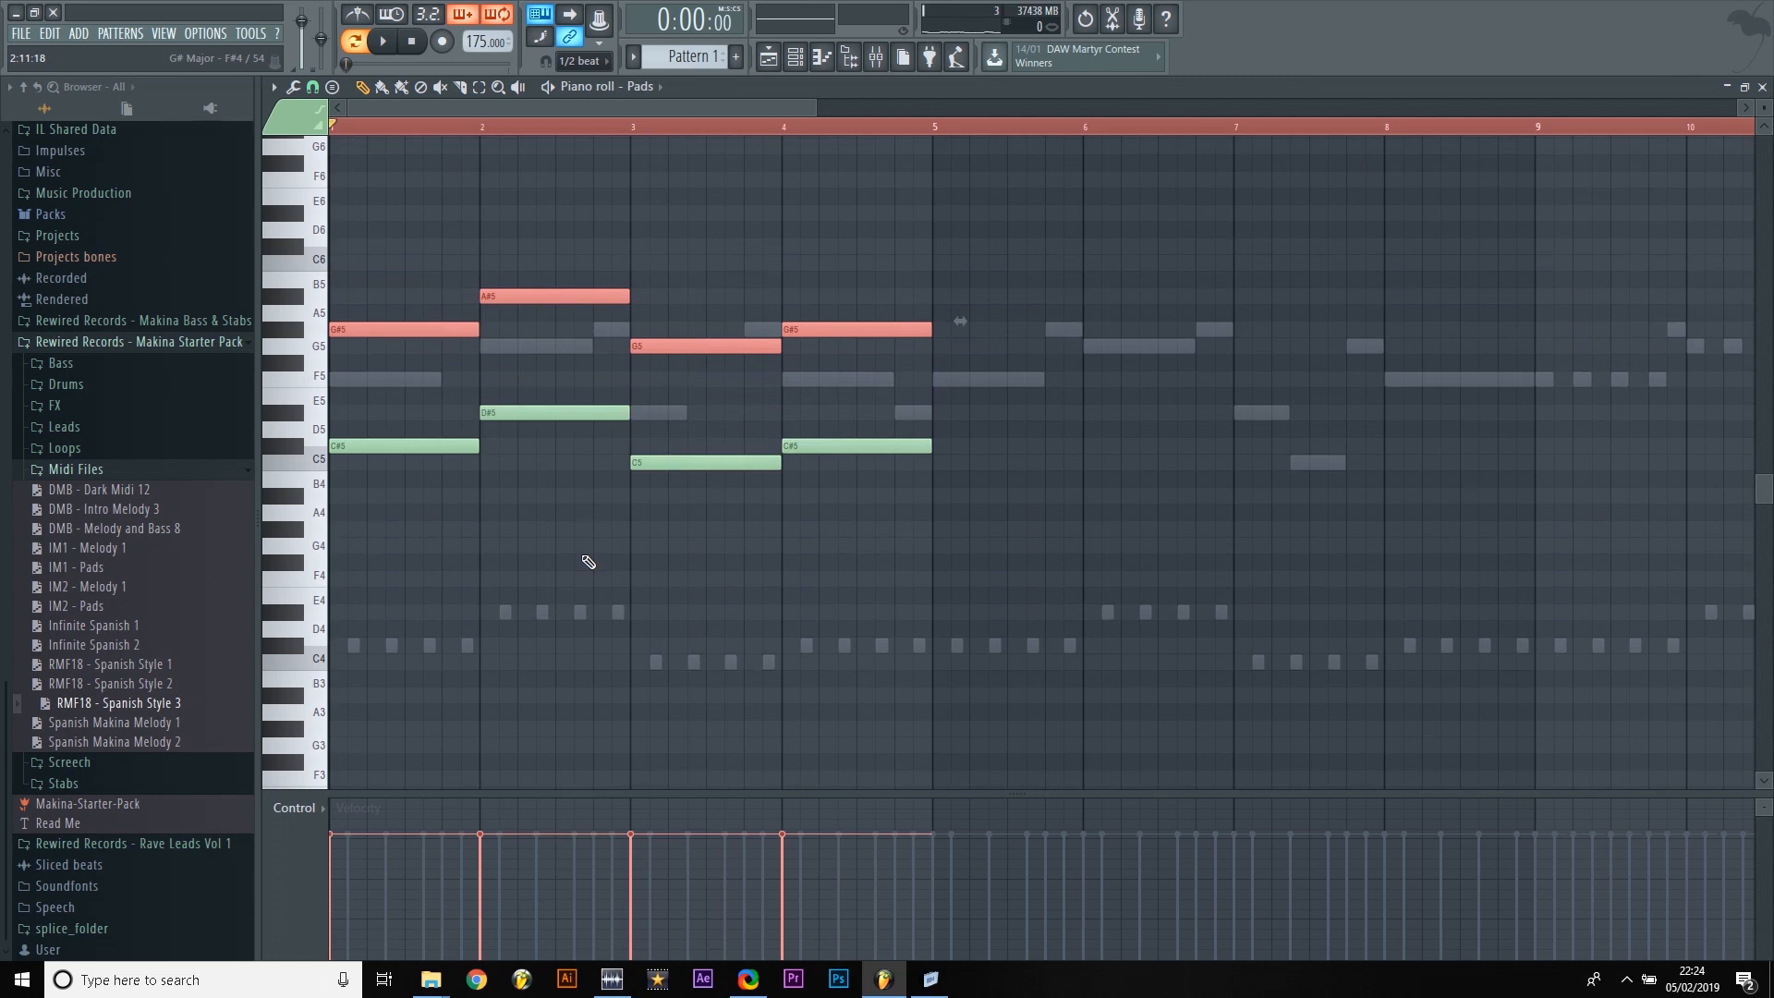
Step: Play back the stacked pad notes, close and reopen the Pads piano roll, and play them again
{"action": "key", "text": "space"}
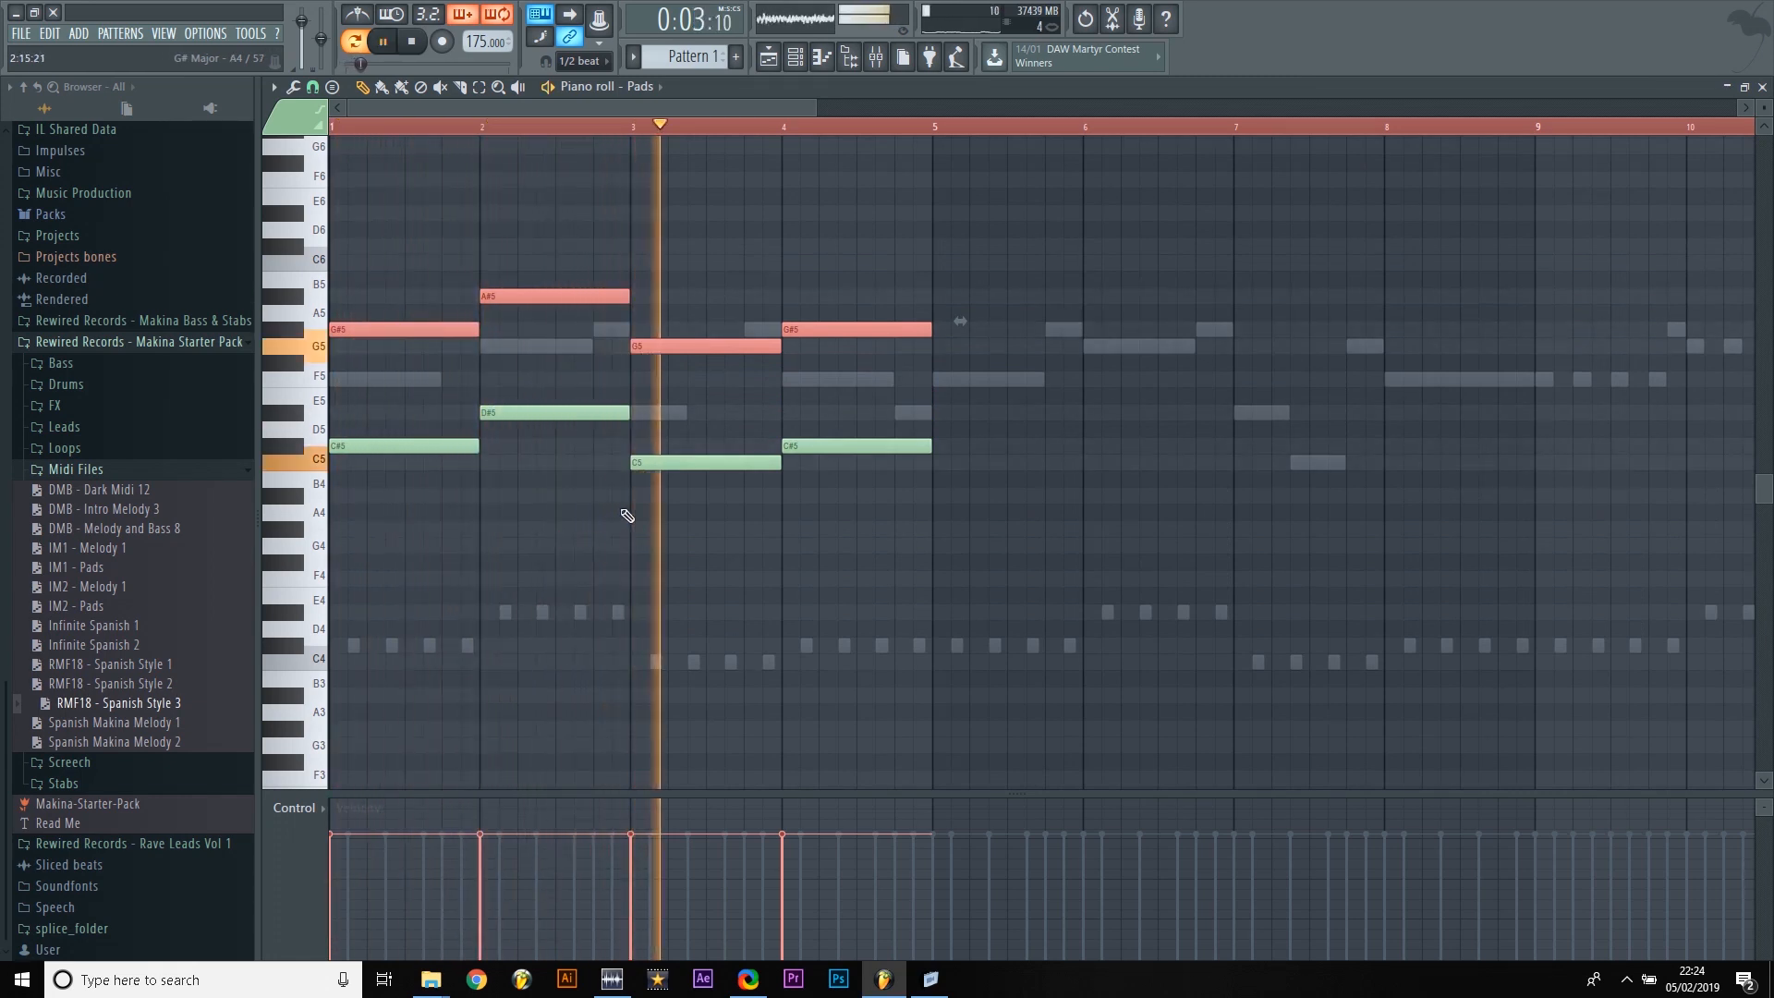
{"action": "key", "text": "space"}
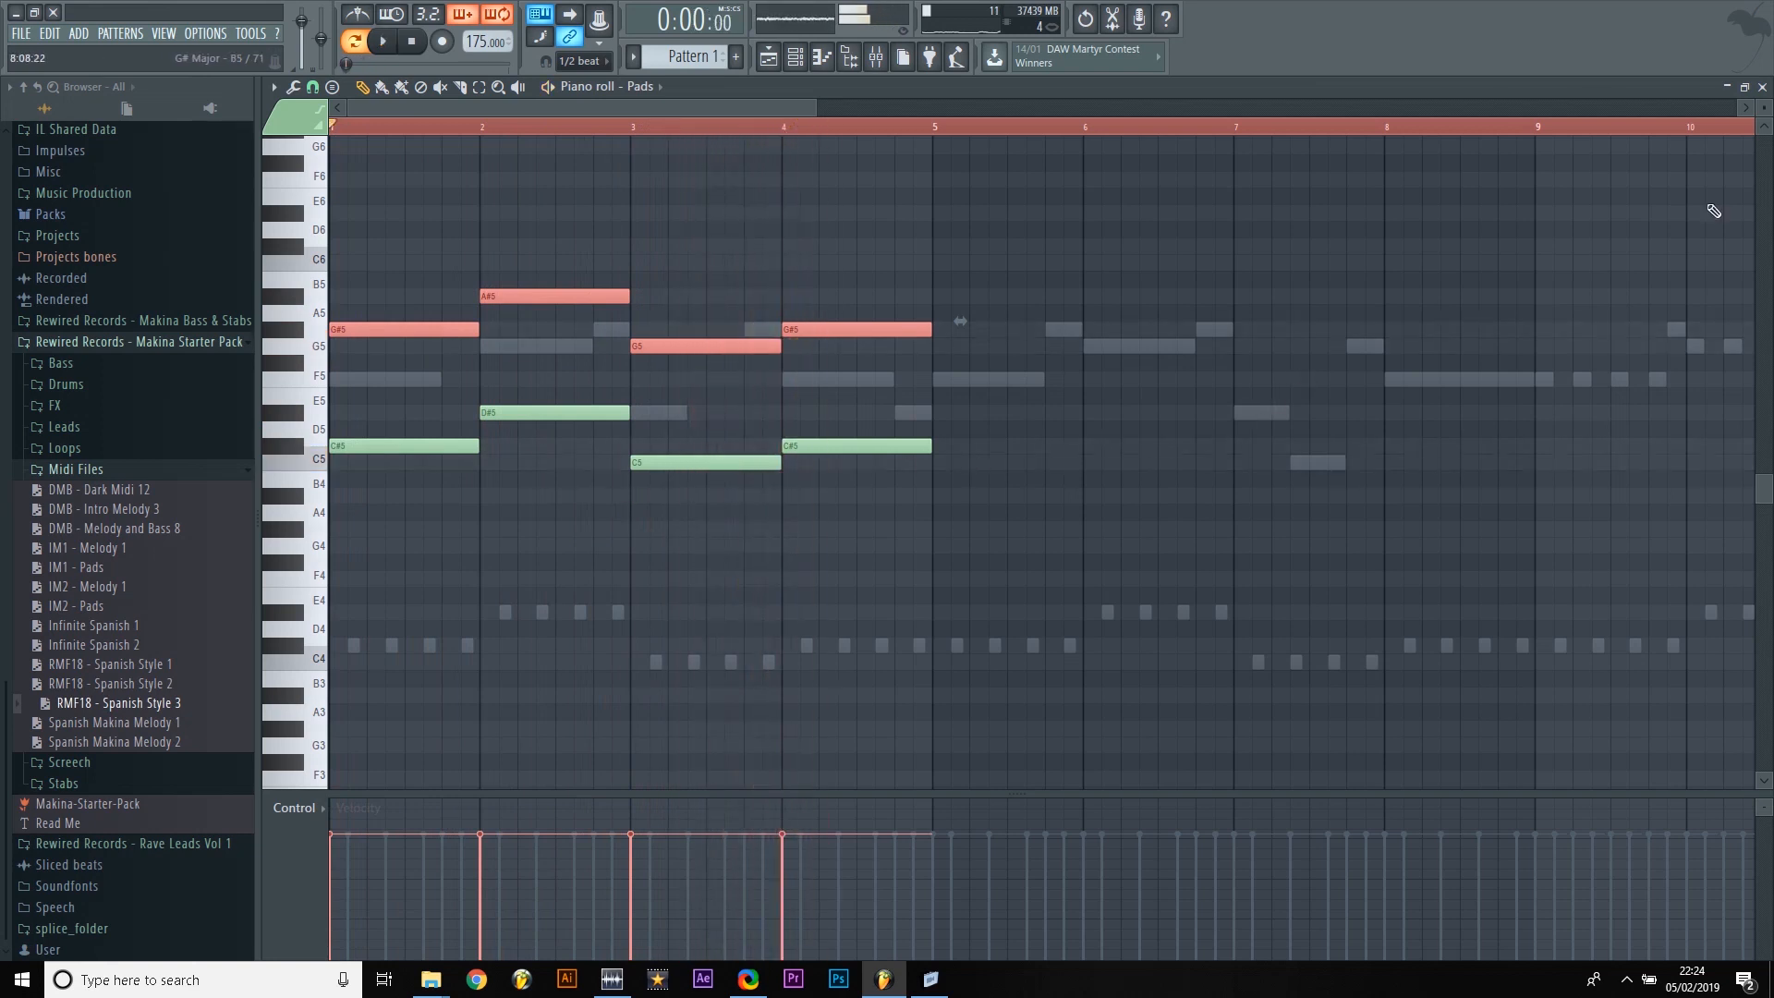
{"action": "left_click", "coordinate": [1762, 86]}
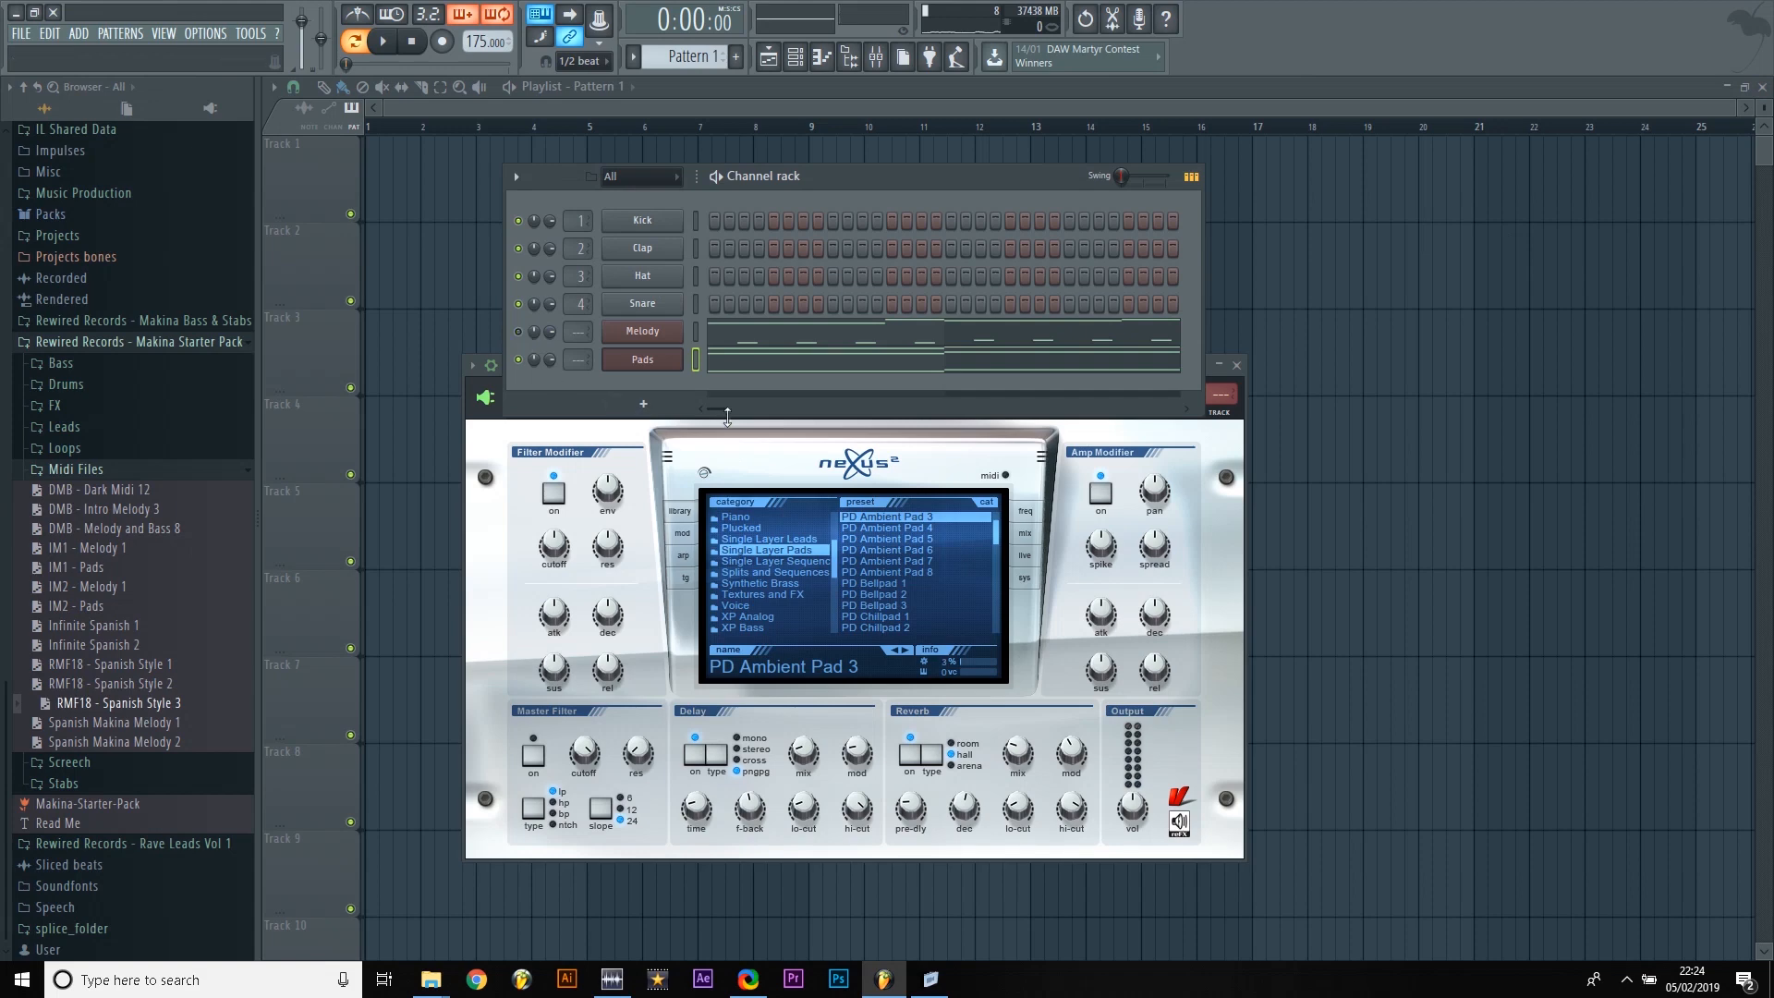
{"action": "key", "text": "F7"}
{"action": "key", "text": "space"}
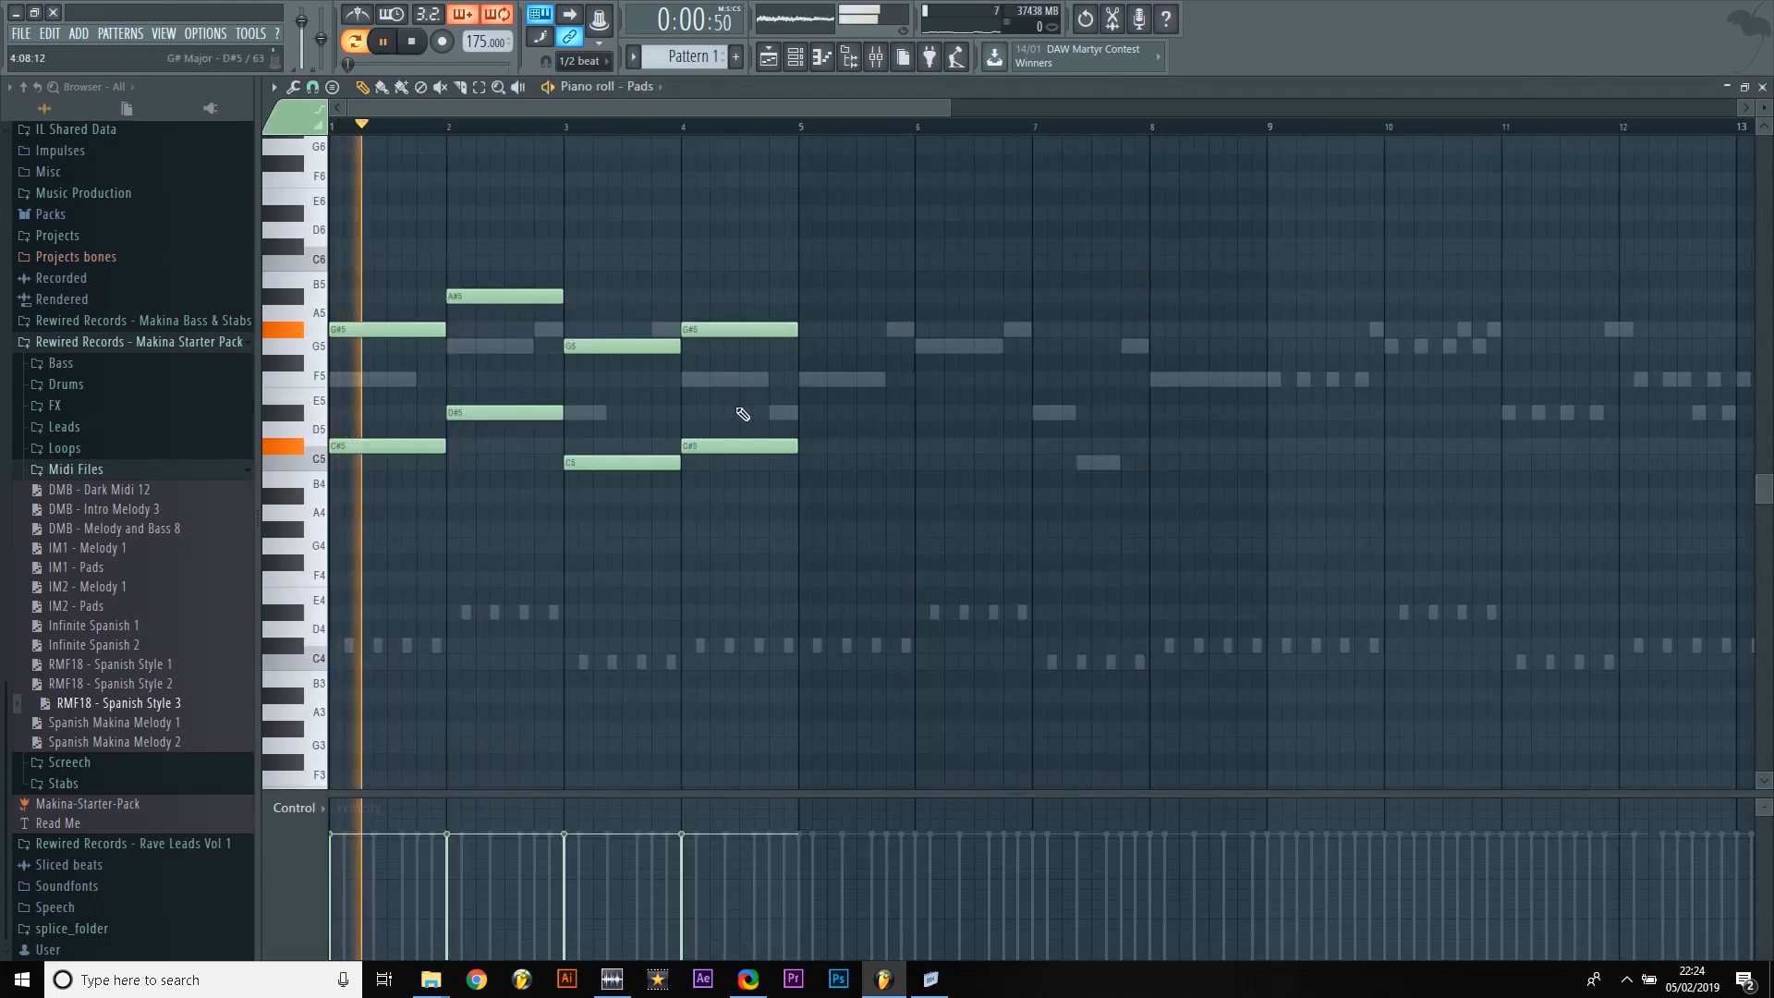
{"action": "scroll", "coordinate": [874, 330], "scroll_direction": "down", "scroll_amount": 1}
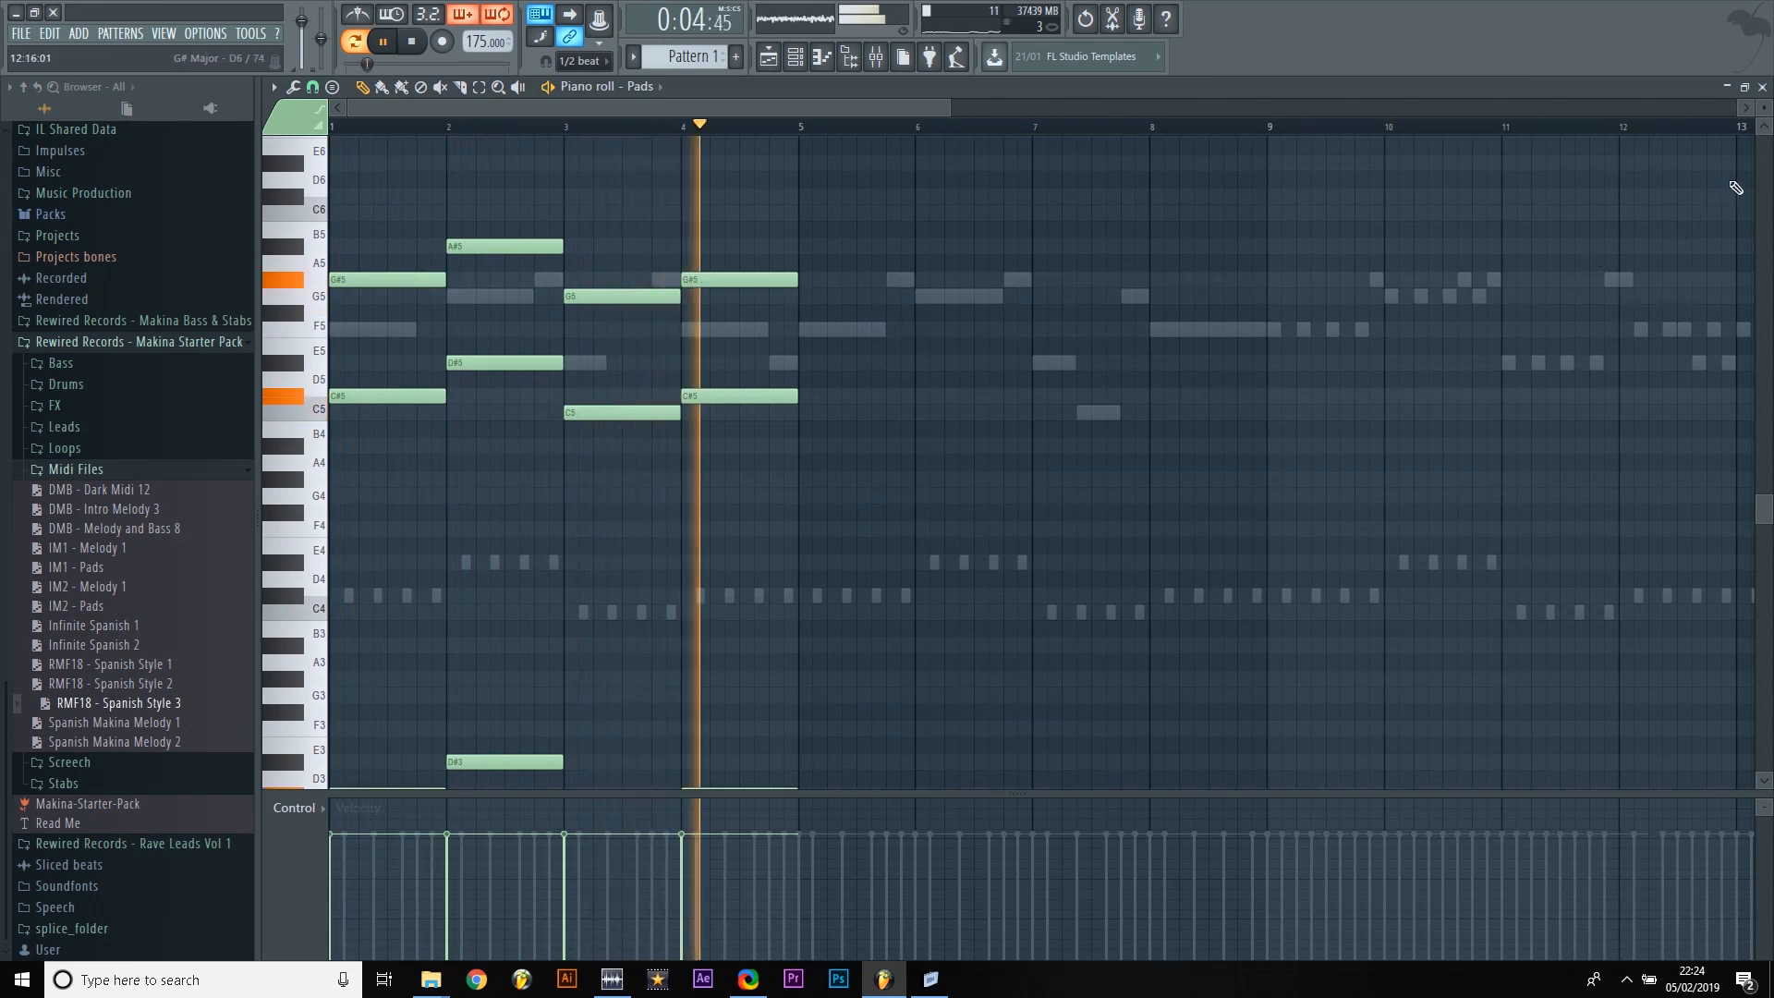
{"action": "key", "text": "space"}
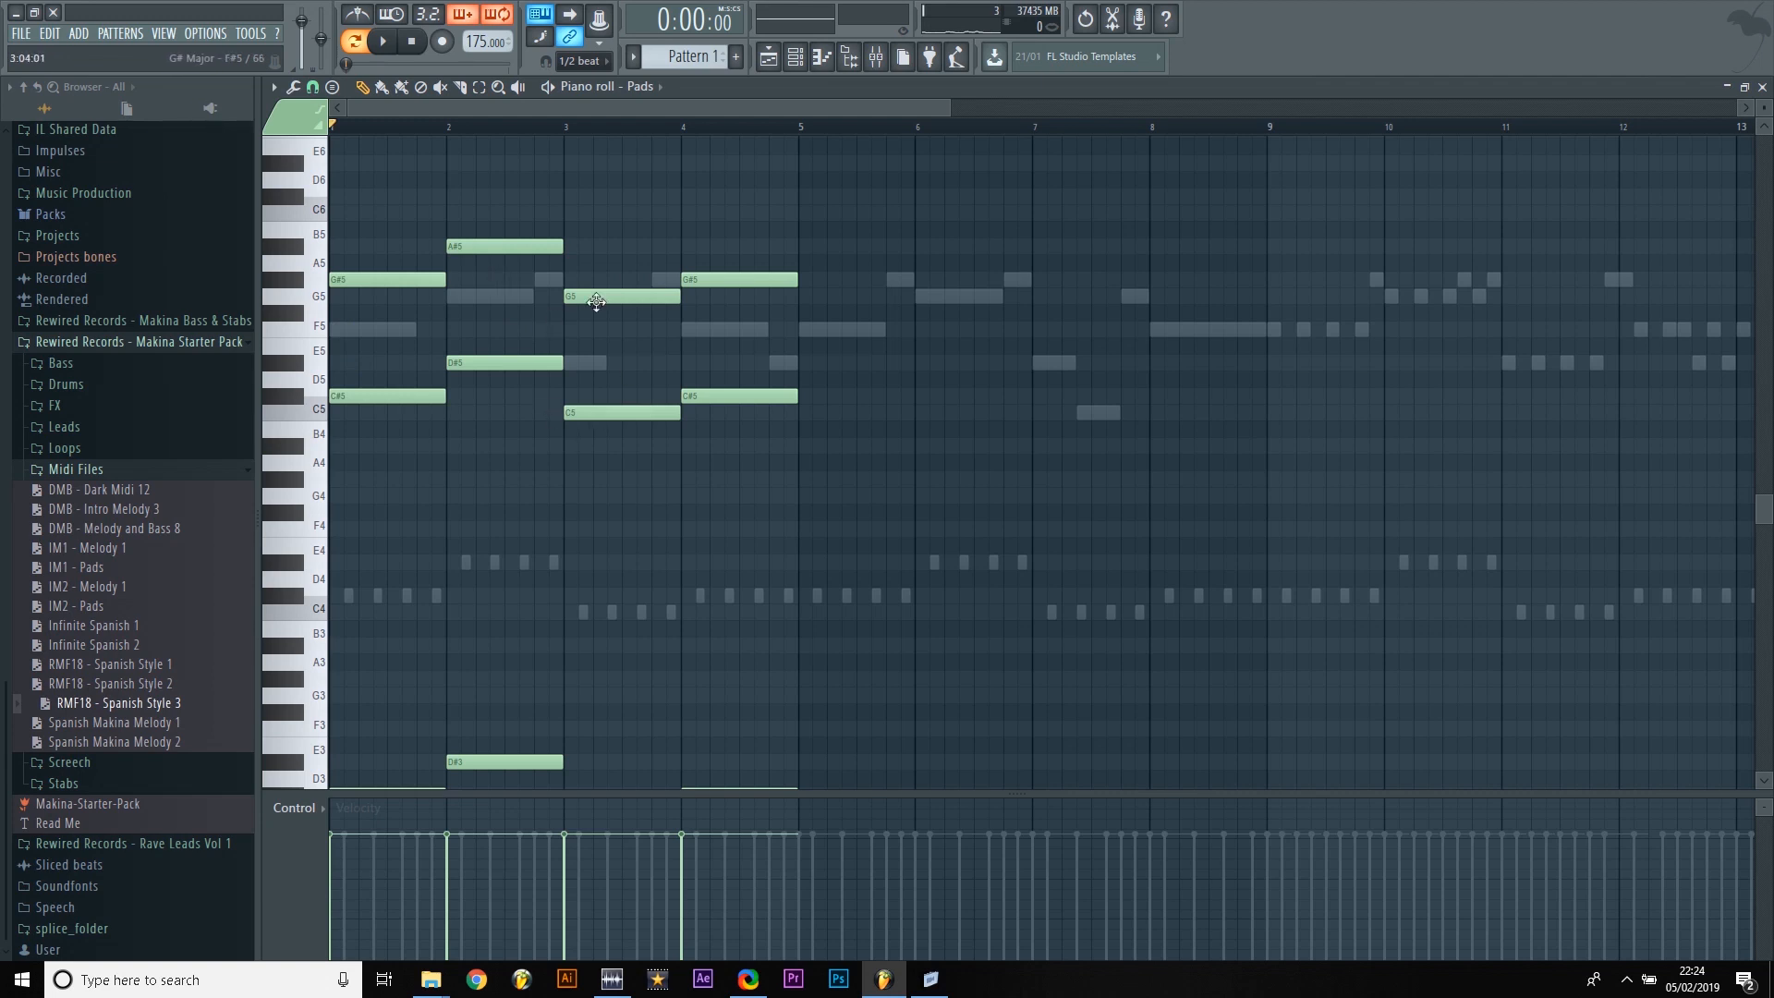
{"action": "left_click", "coordinate": [334, 331]}
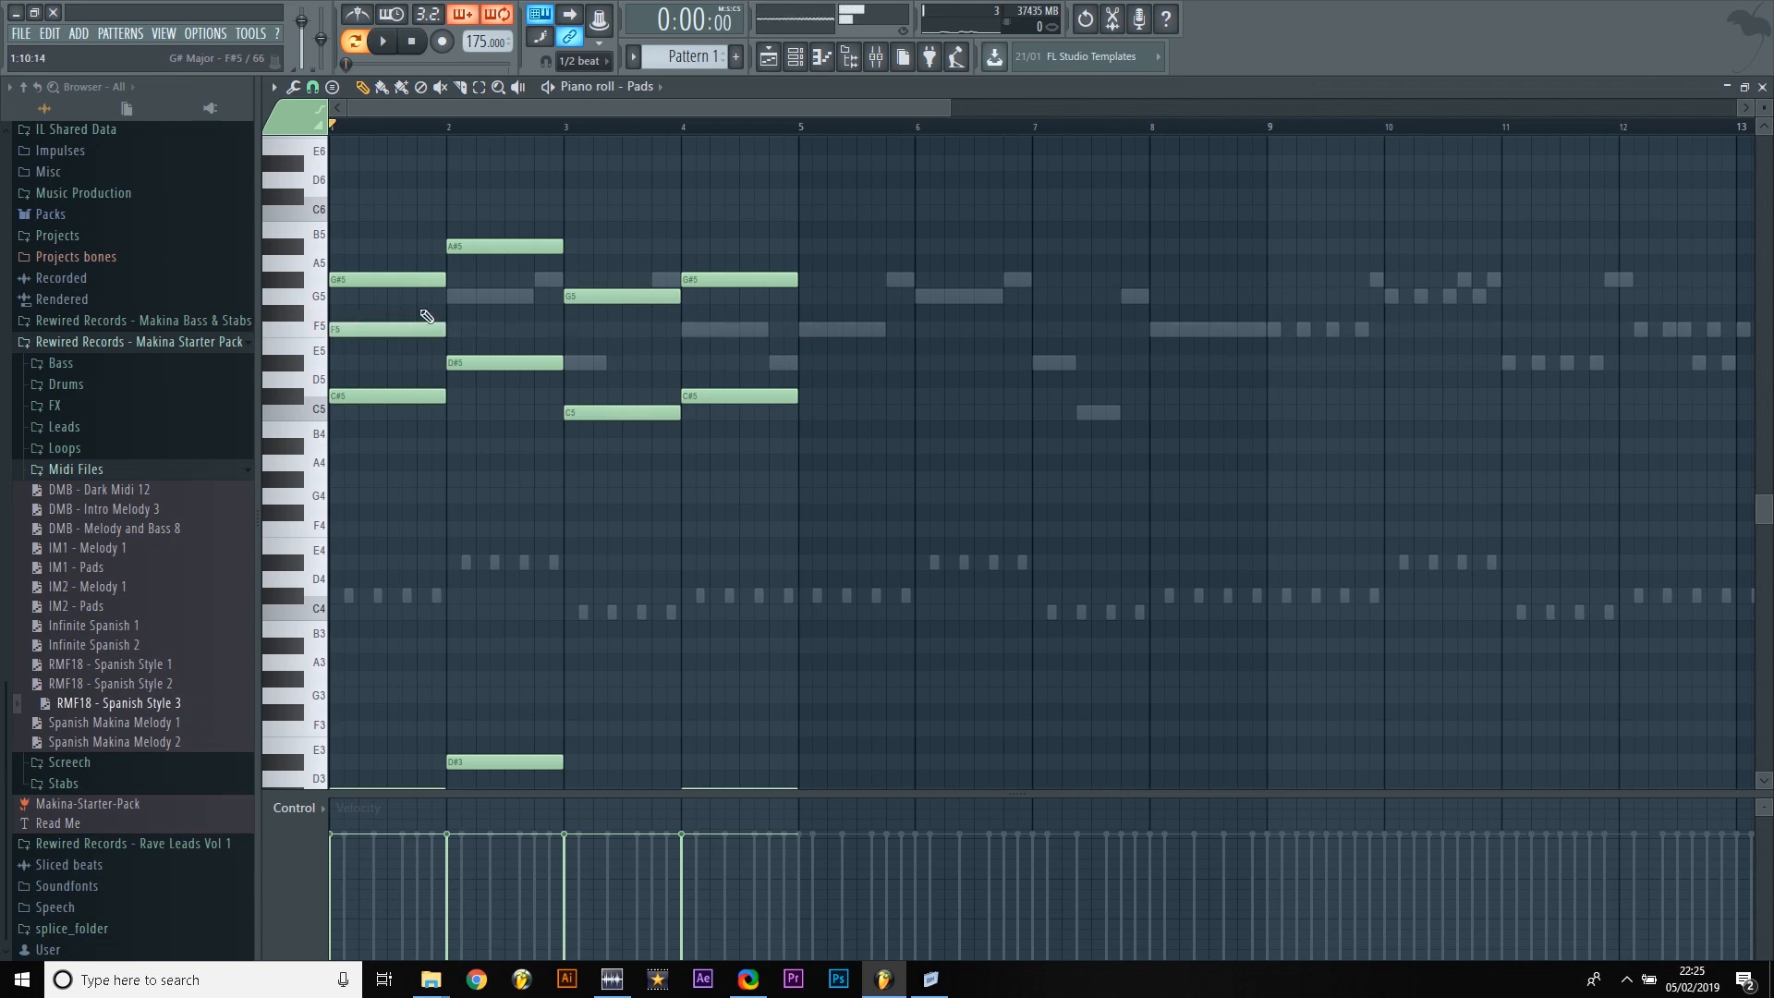
{"action": "left_click", "coordinate": [574, 365]}
{"action": "left_click", "coordinate": [684, 331]}
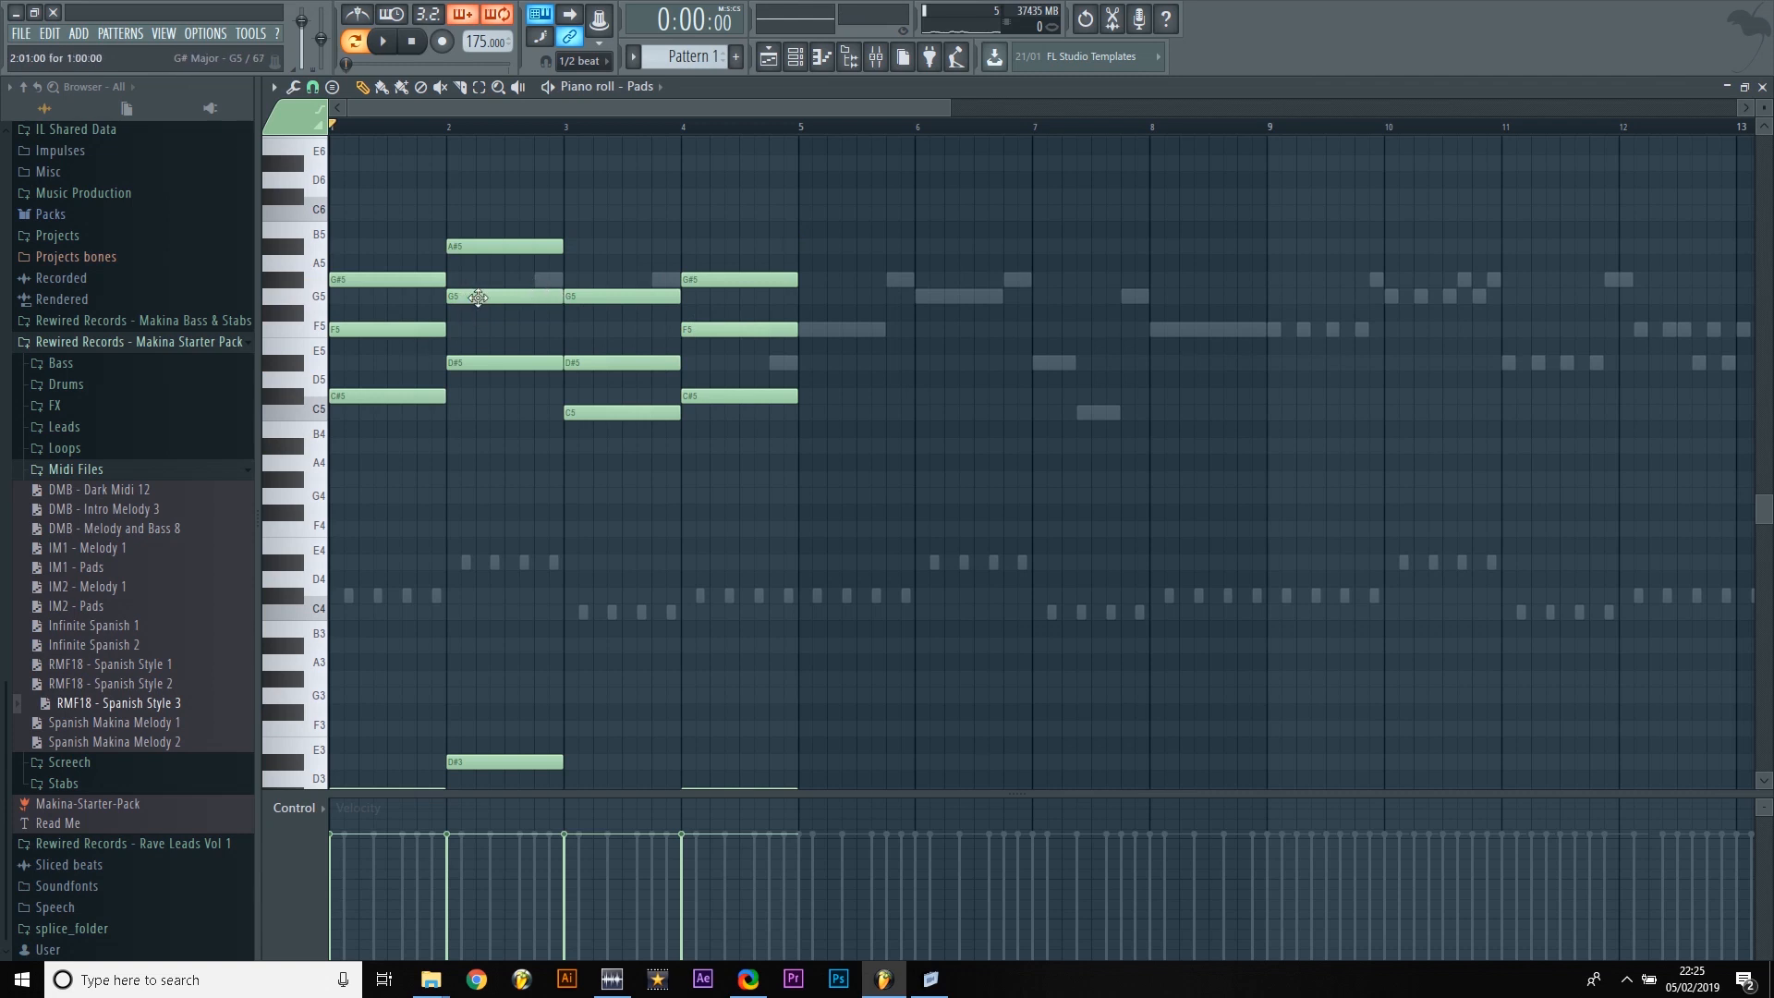
{"action": "right_click", "coordinate": [412, 331]}
{"action": "right_click", "coordinate": [469, 296]}
{"action": "right_click", "coordinate": [619, 362]}
{"action": "right_click", "coordinate": [730, 331]}
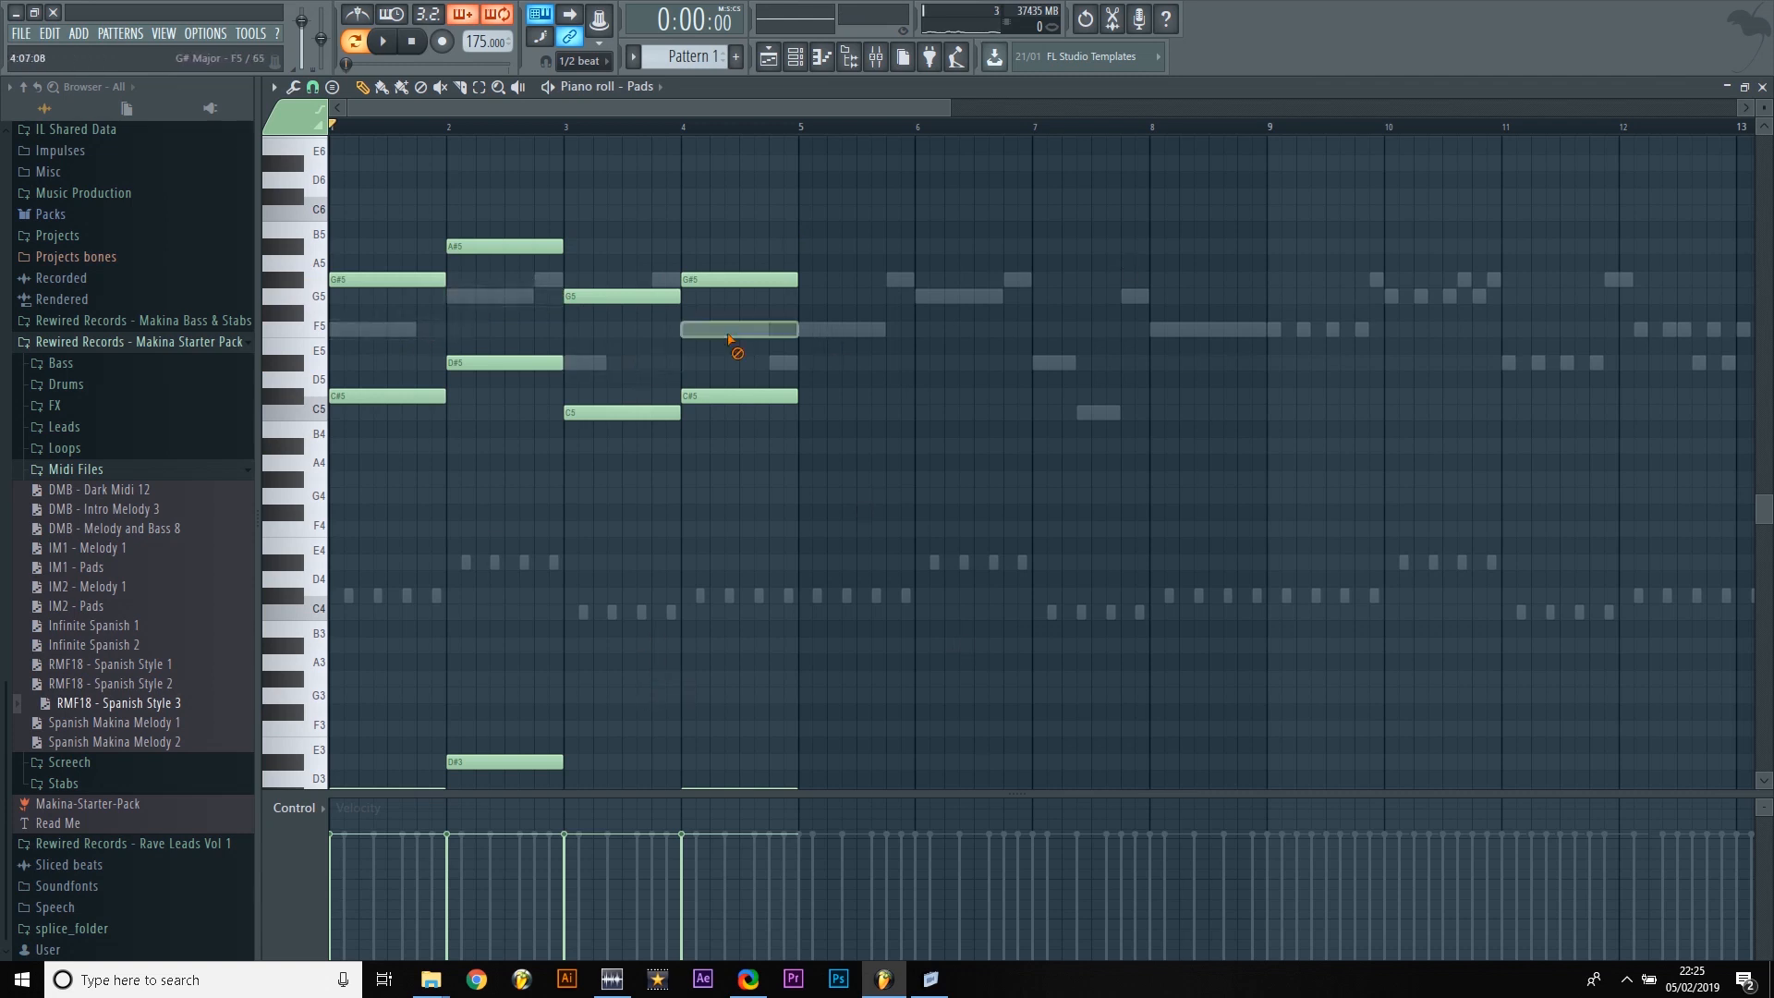
Step: Add one-bar middle notes E5, G5, D#5 and E5 to the chords in bars 1 to 4, and play them back
{"action": "left_click", "coordinate": [337, 350]}
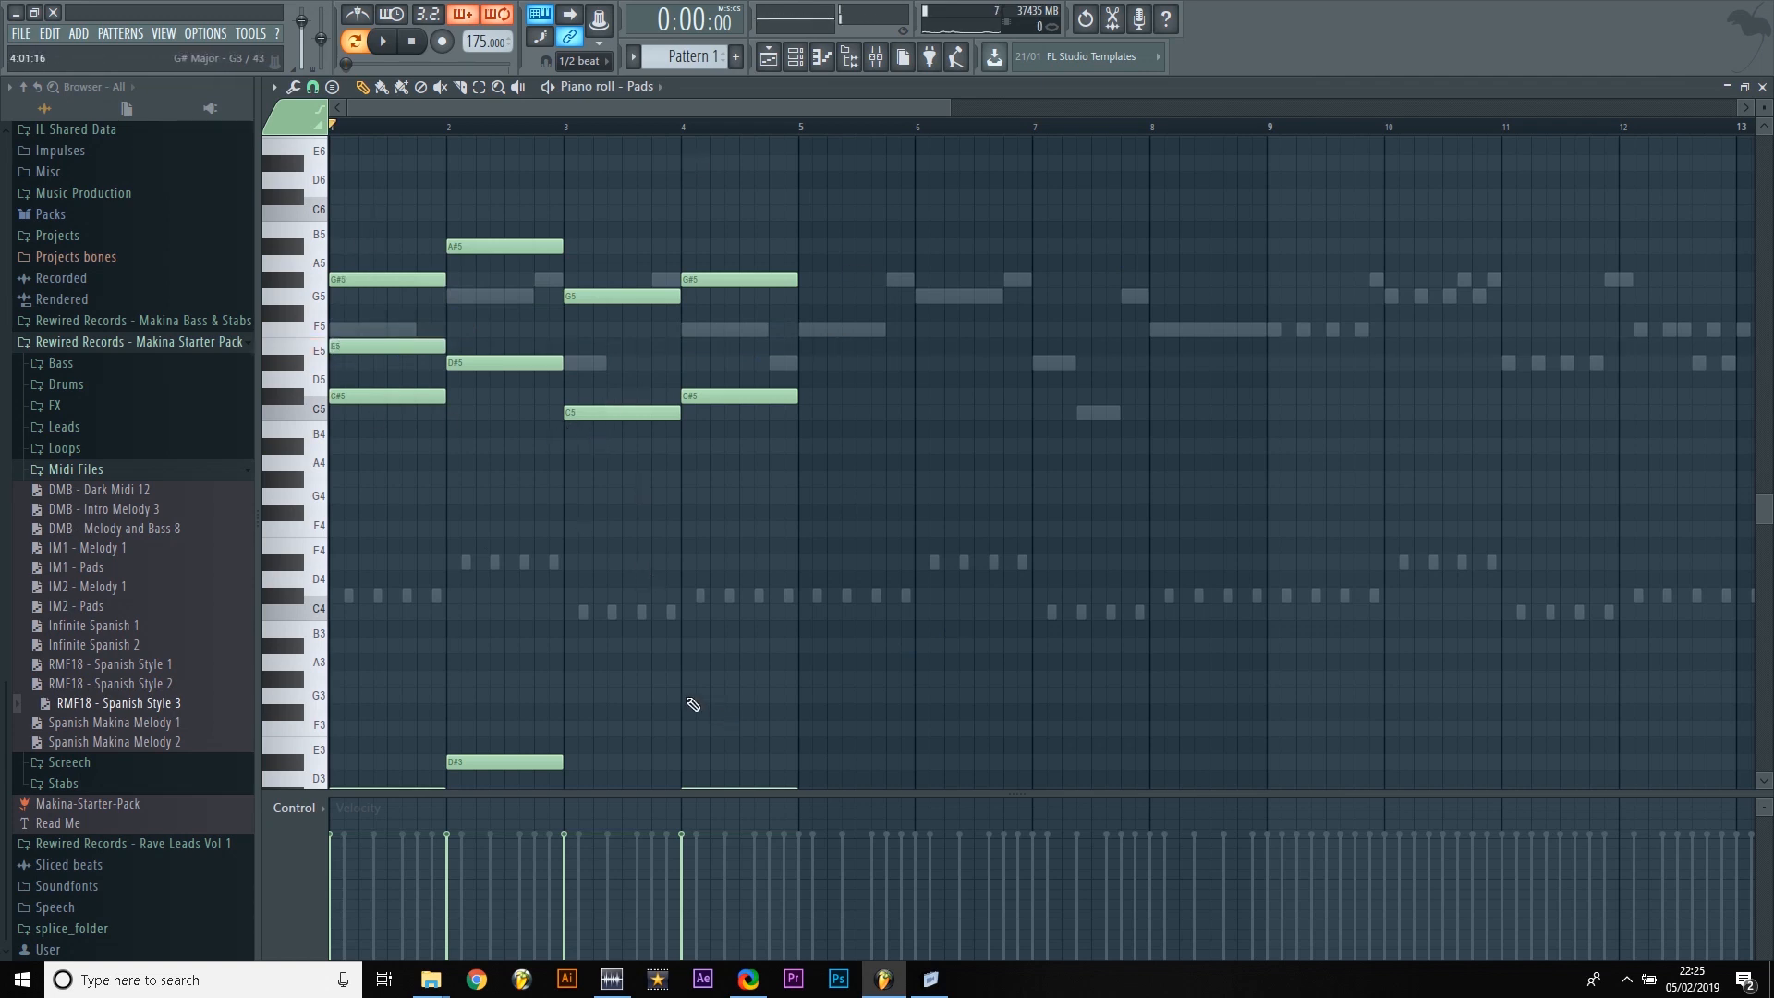
{"action": "key", "text": "space"}
{"action": "left_click", "coordinate": [451, 301]}
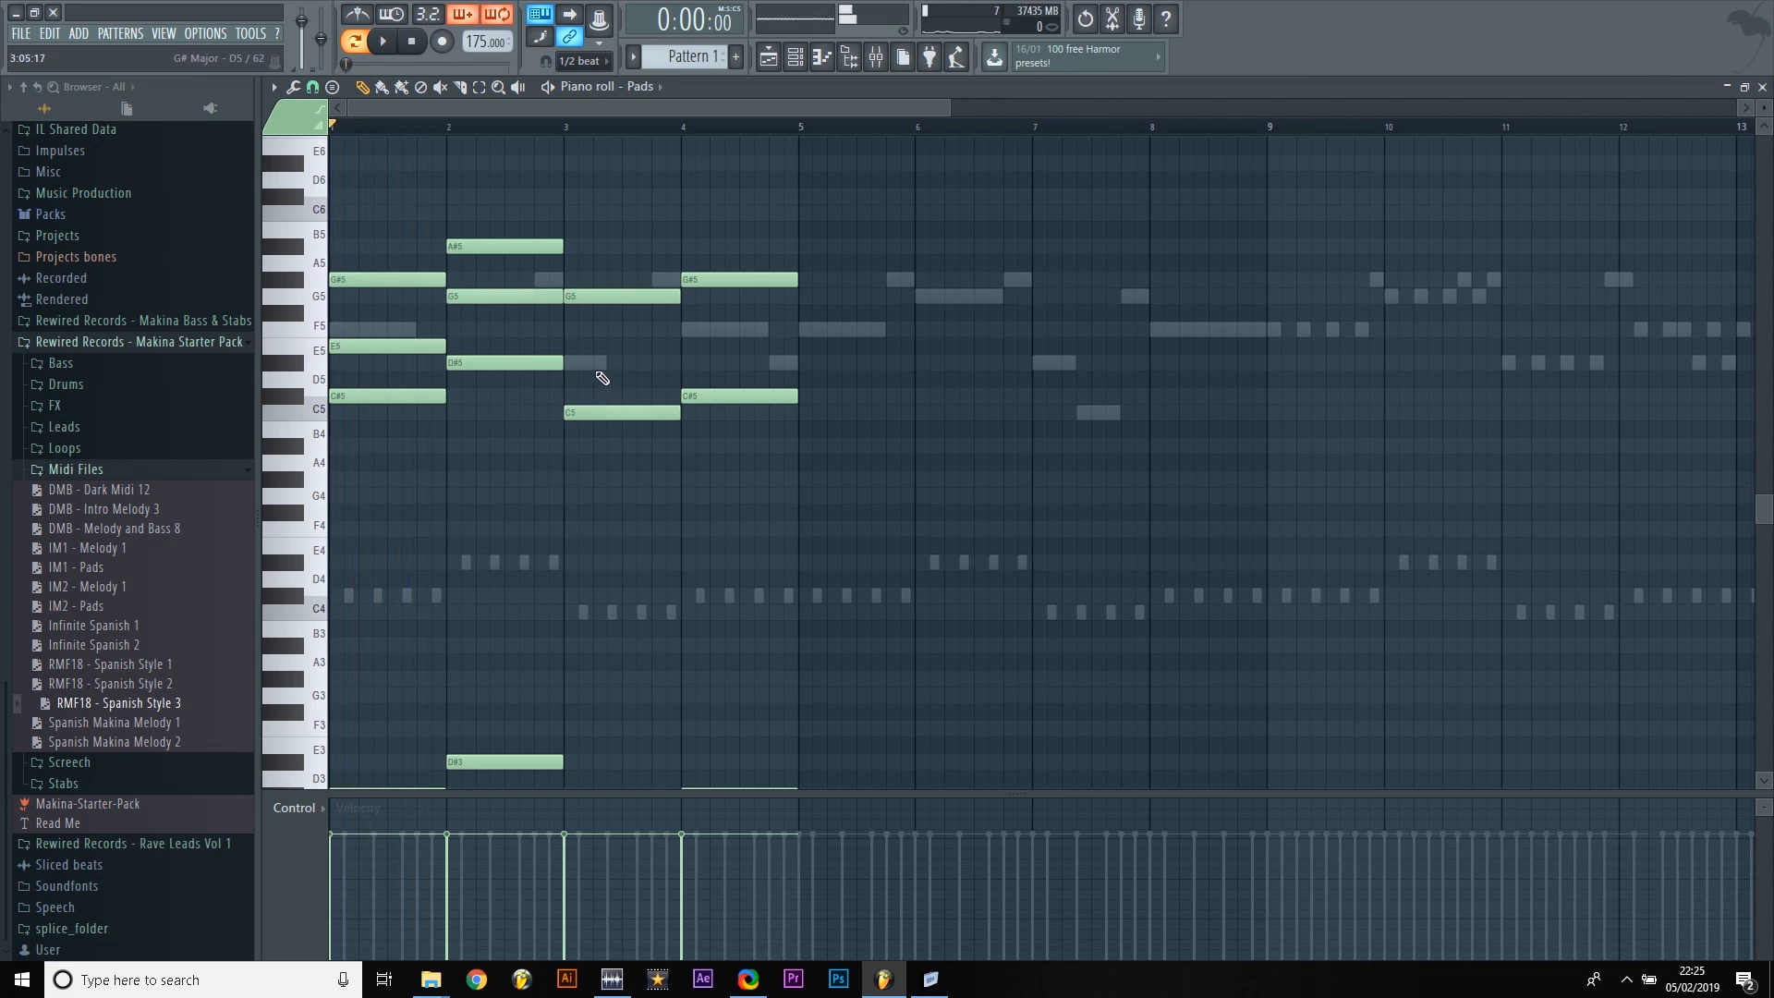
{"action": "left_click", "coordinate": [569, 362]}
{"action": "left_click", "coordinate": [689, 348]}
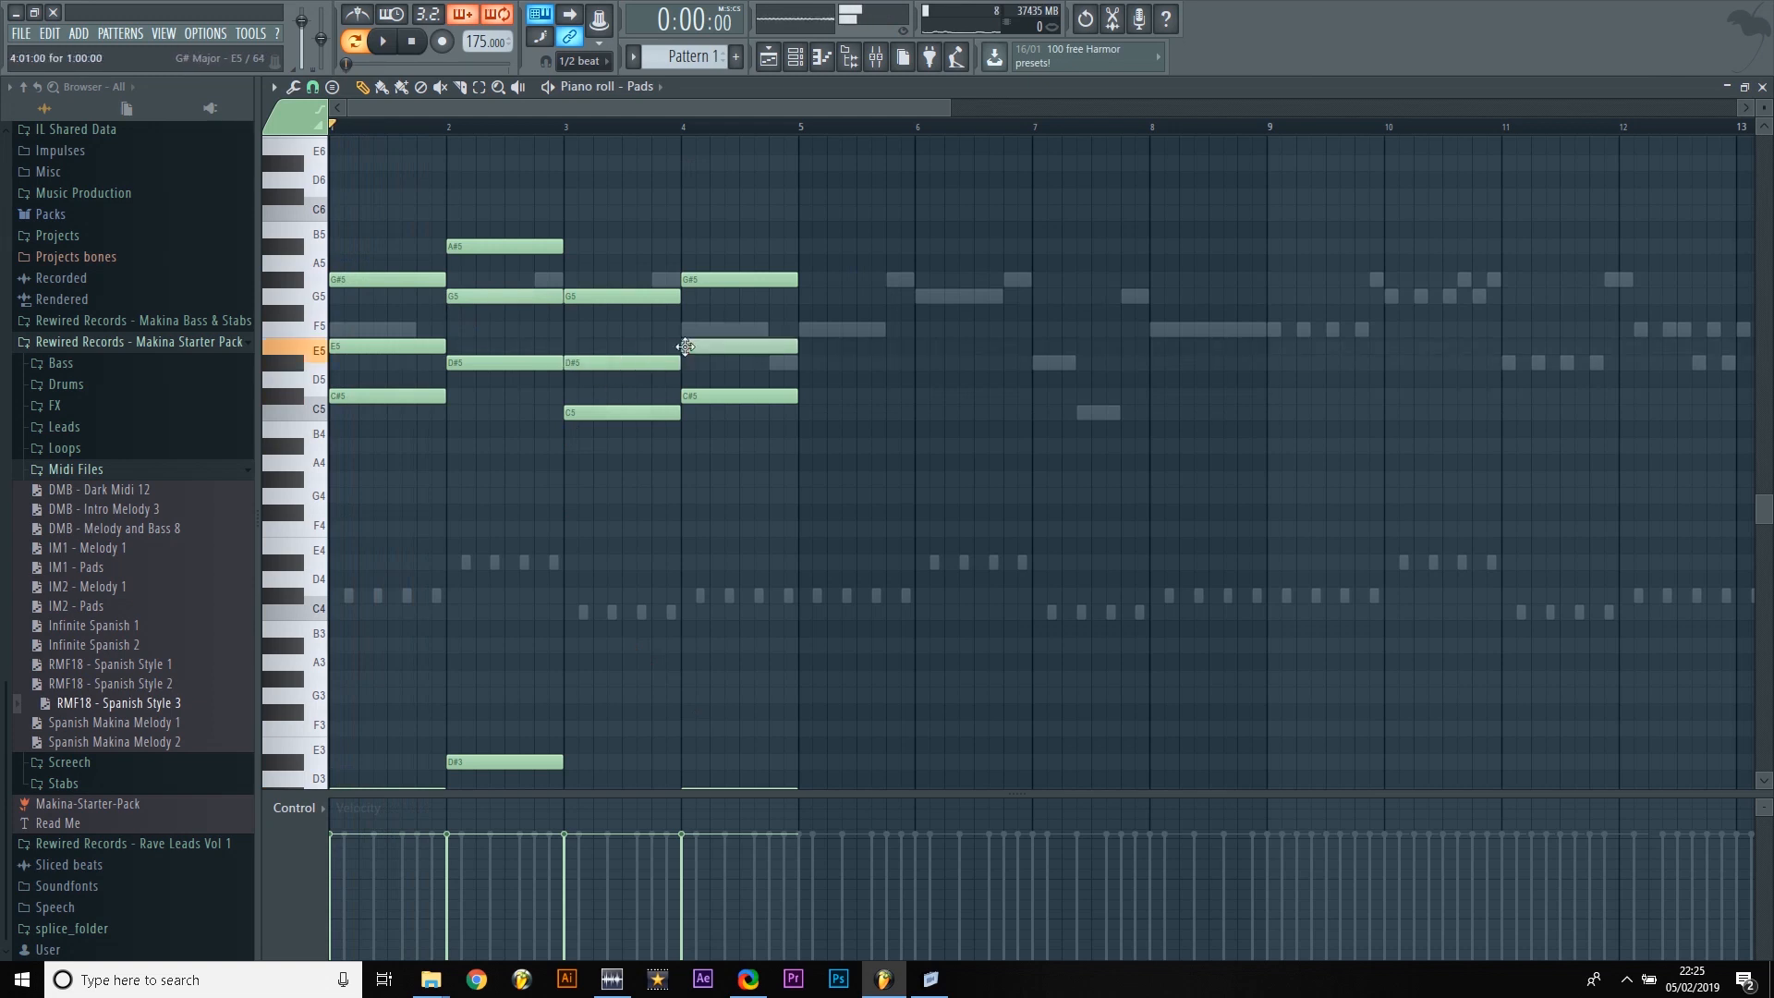
{"action": "key", "text": "space"}
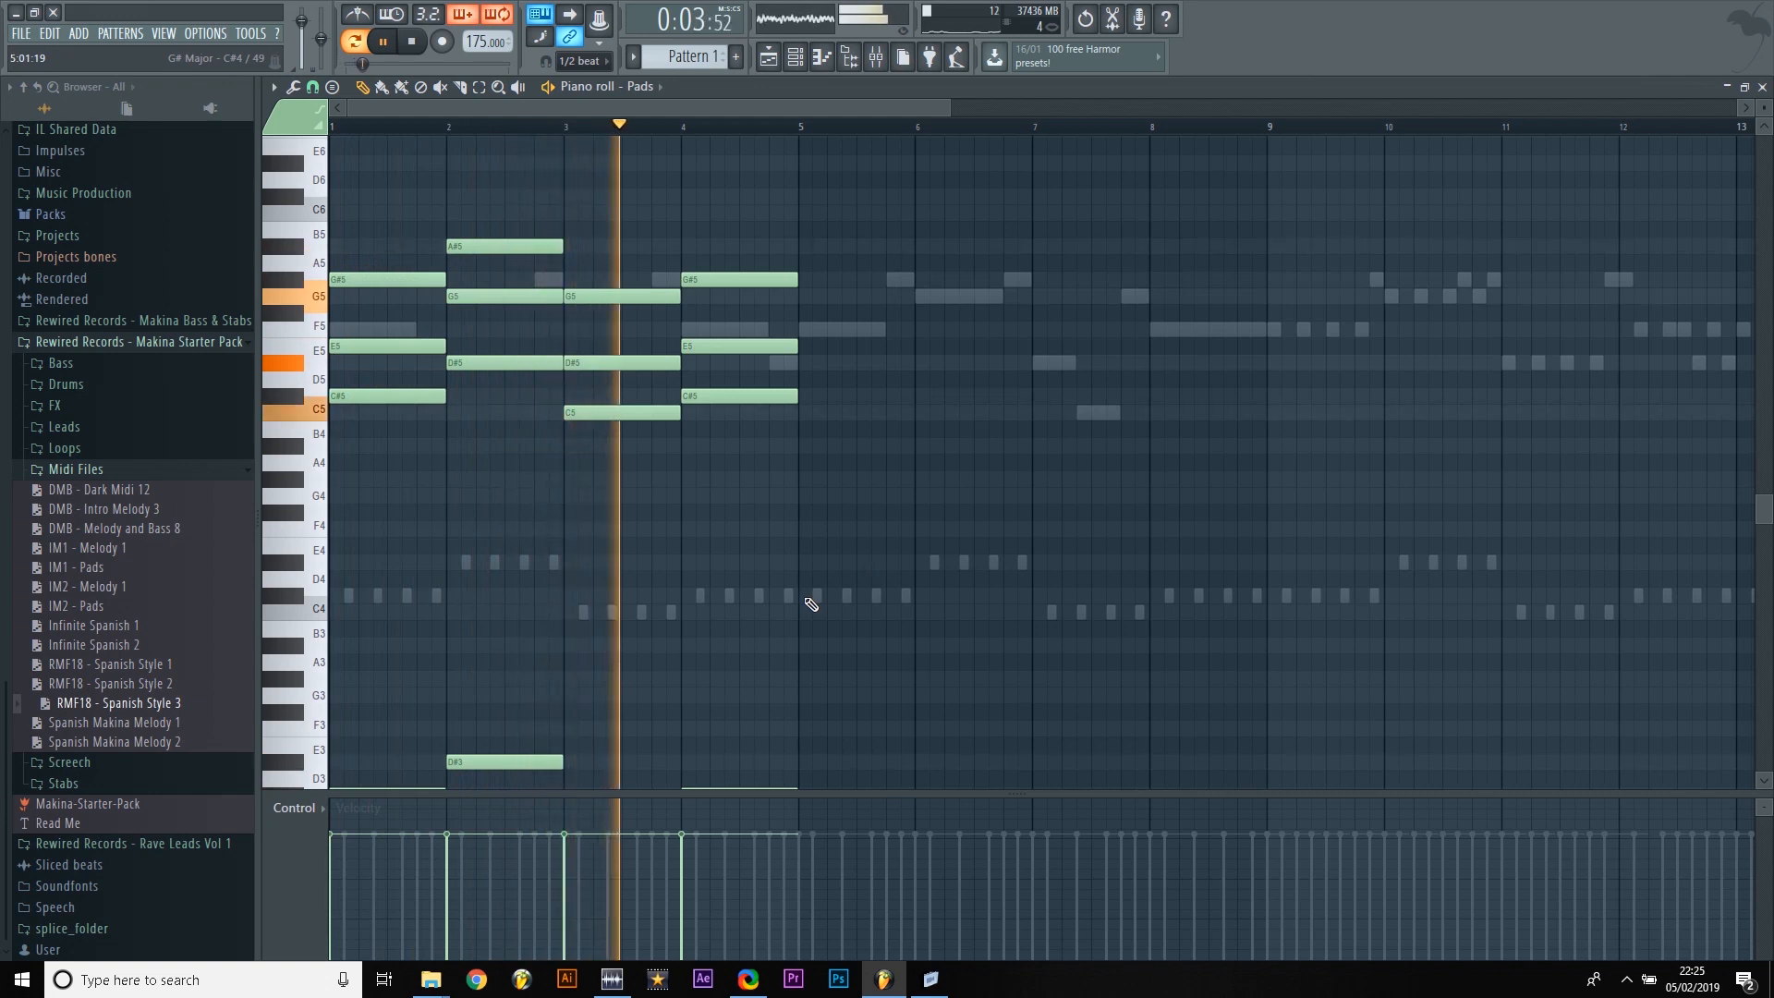
{"action": "key", "text": "space"}
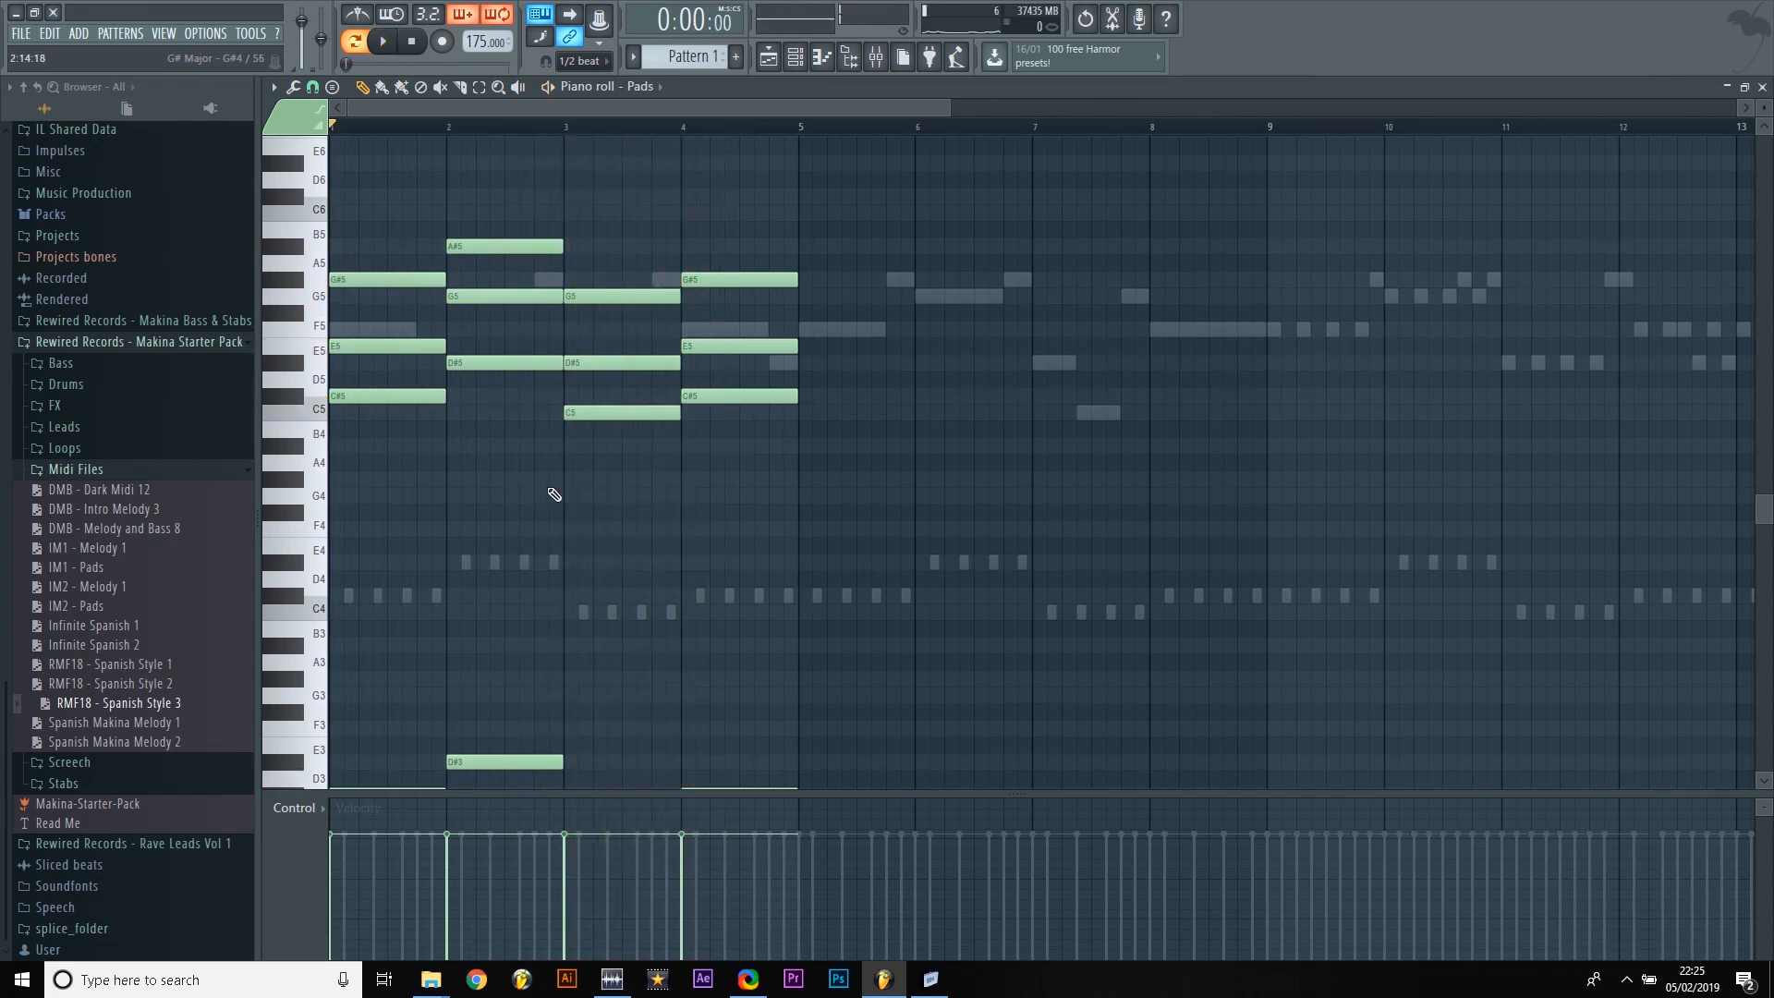
Step: Raise the middle notes of the first and fourth chords to F5 and play the progression
{"action": "left_click_drag", "start_coordinate": [372, 346], "coordinate": [370, 330]}
{"action": "left_click_drag", "start_coordinate": [689, 346], "coordinate": [696, 323]}
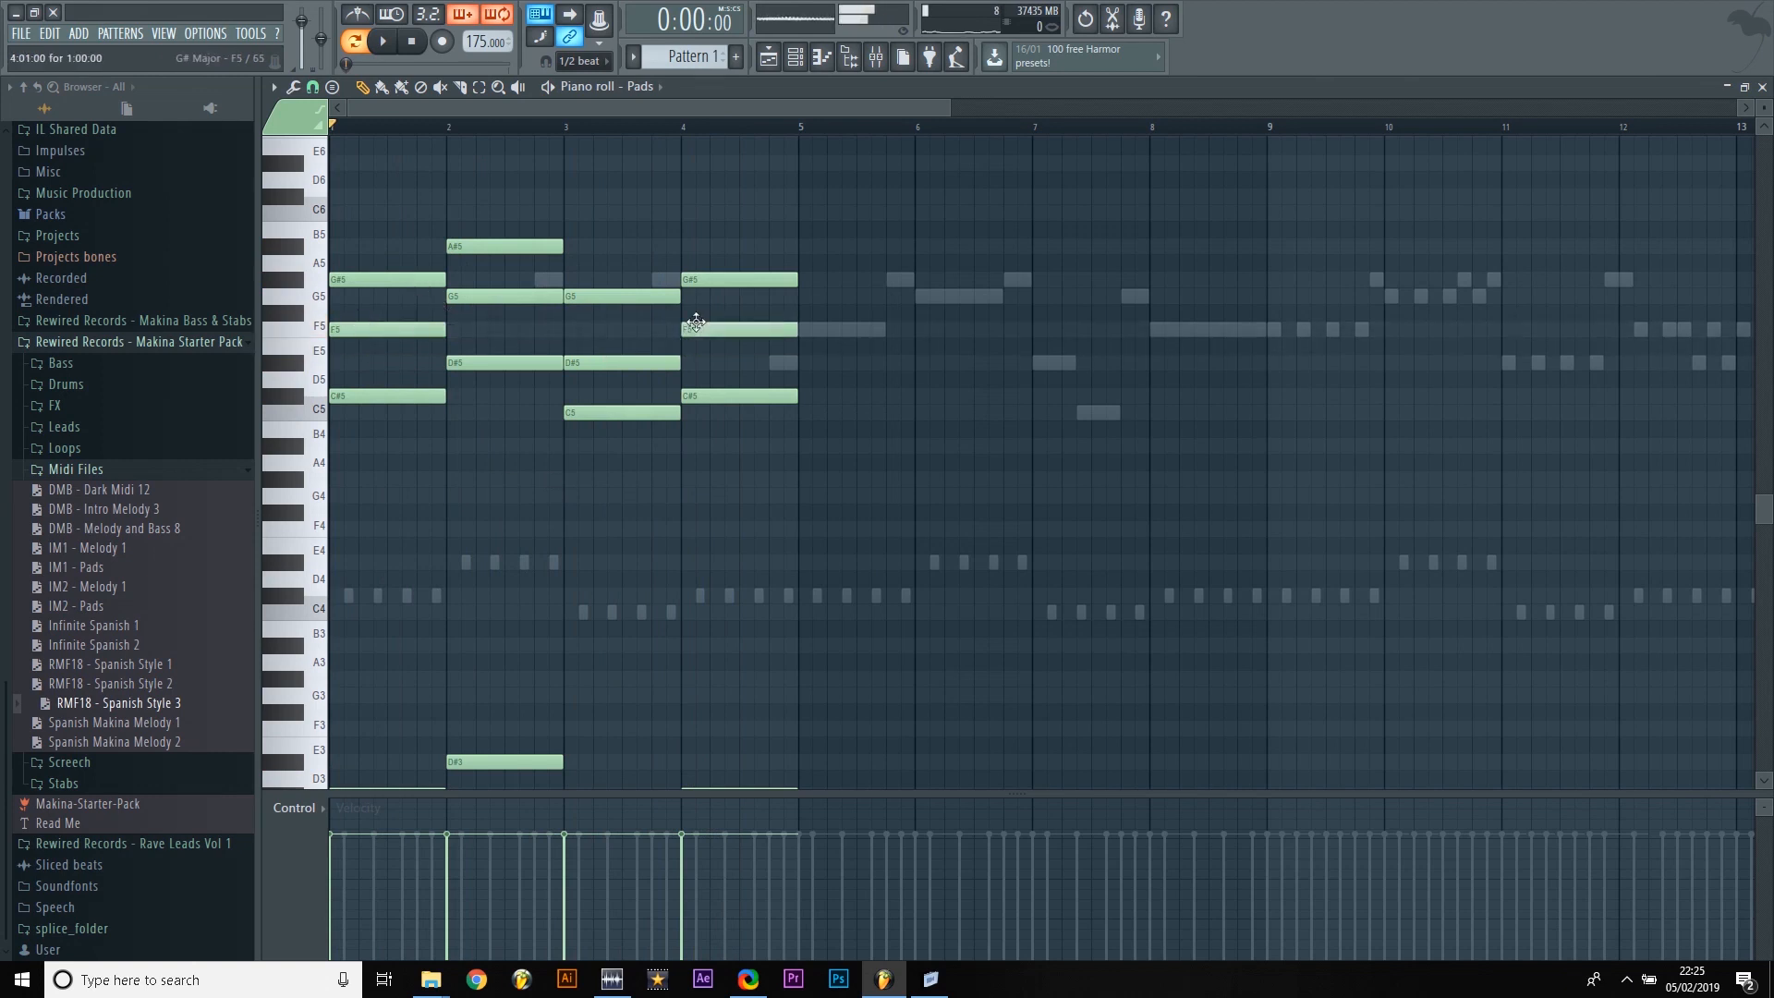
{"action": "key", "text": "space"}
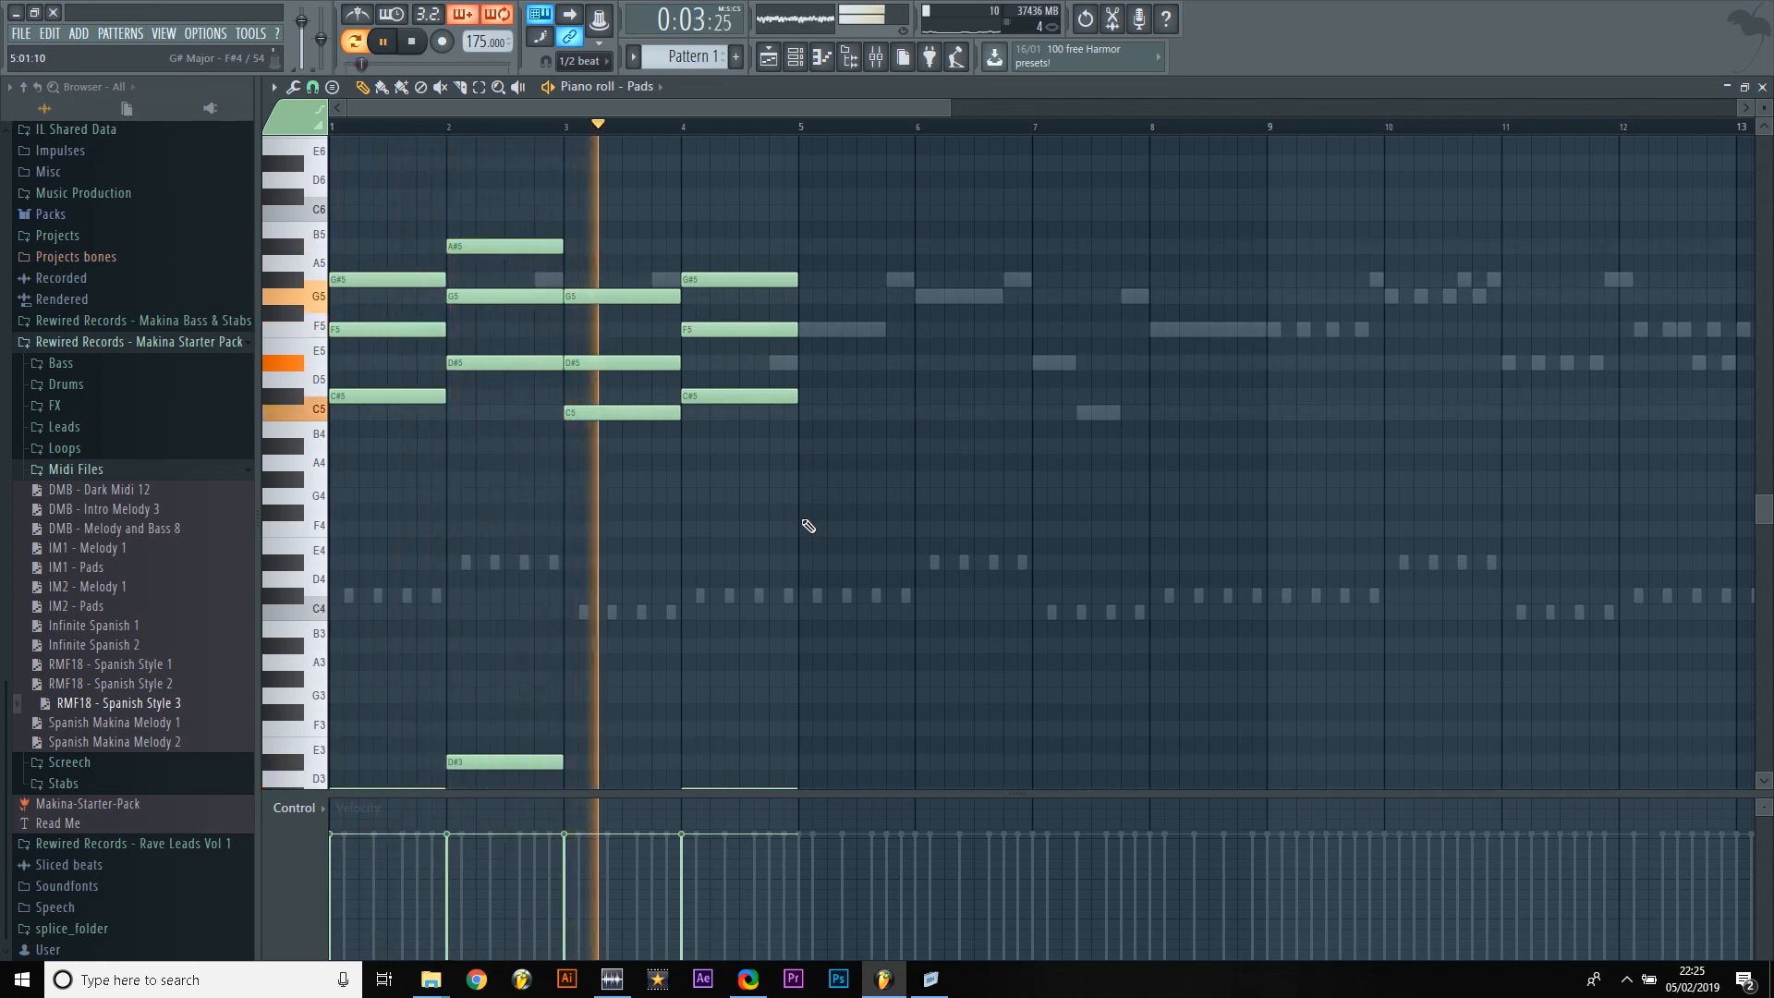
{"action": "key", "text": "space"}
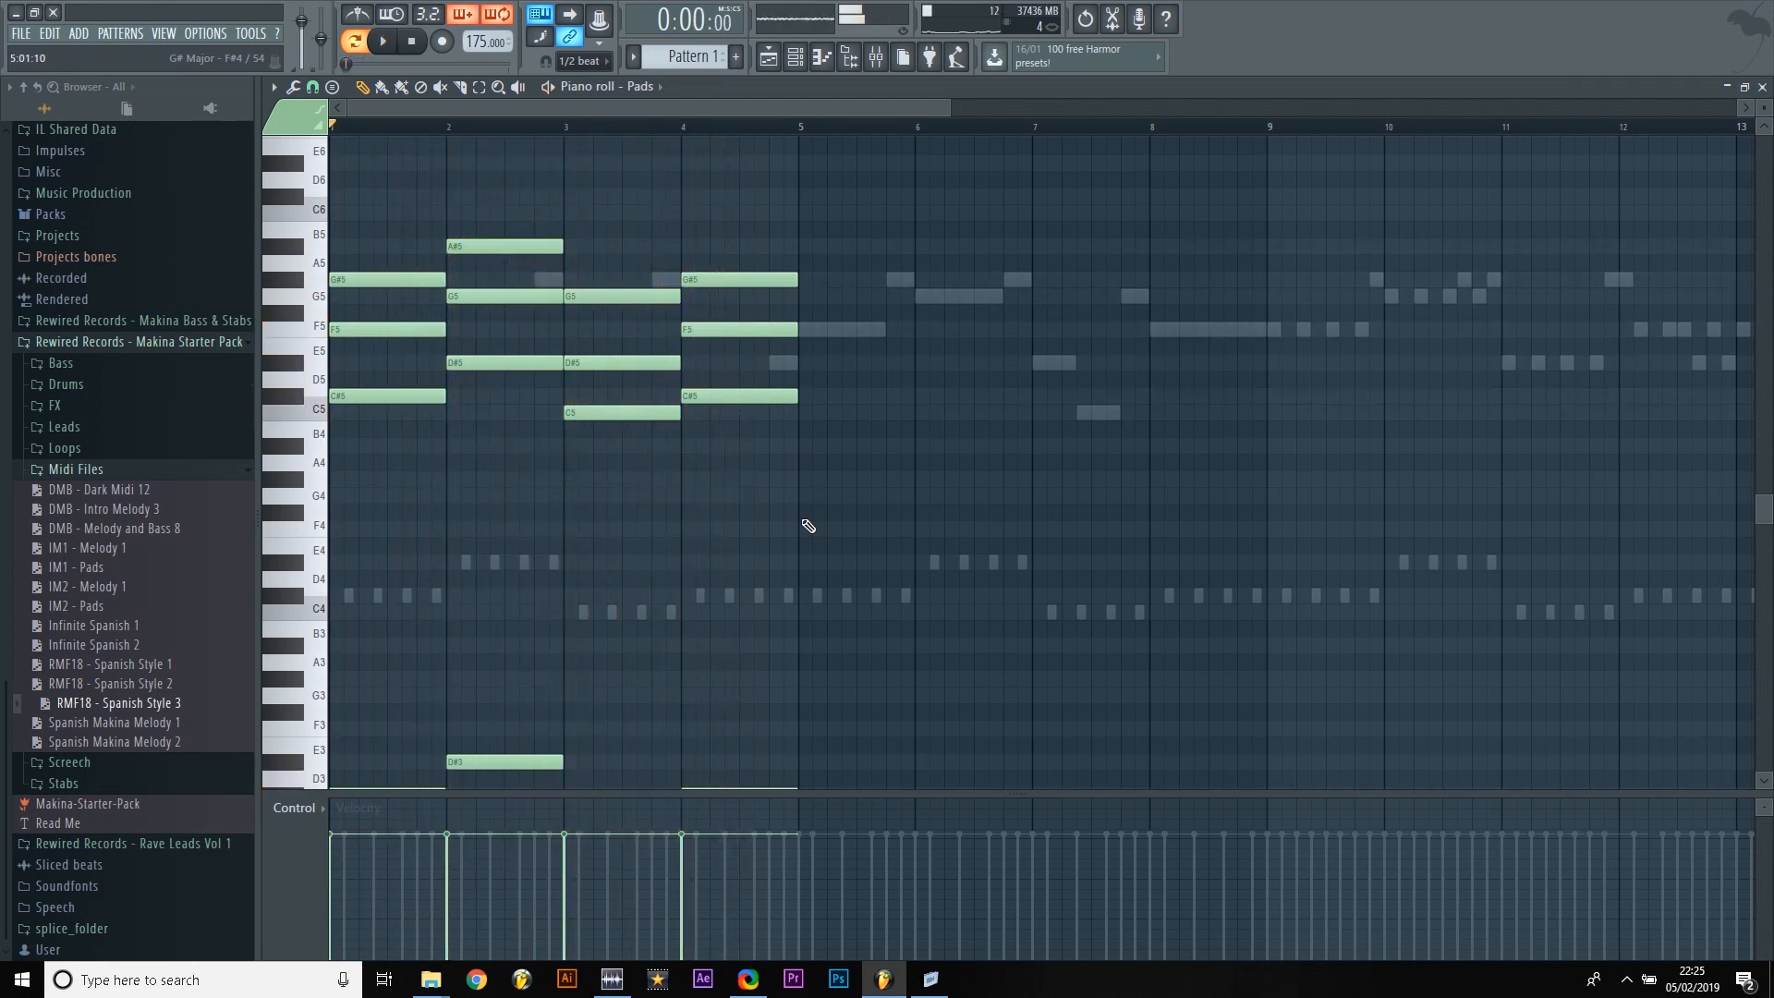
Step: Try F#5 as the second chord's middle note and E5 as the third's, and play the progression twice
{"action": "left_click_drag", "start_coordinate": [498, 302], "coordinate": [589, 338]}
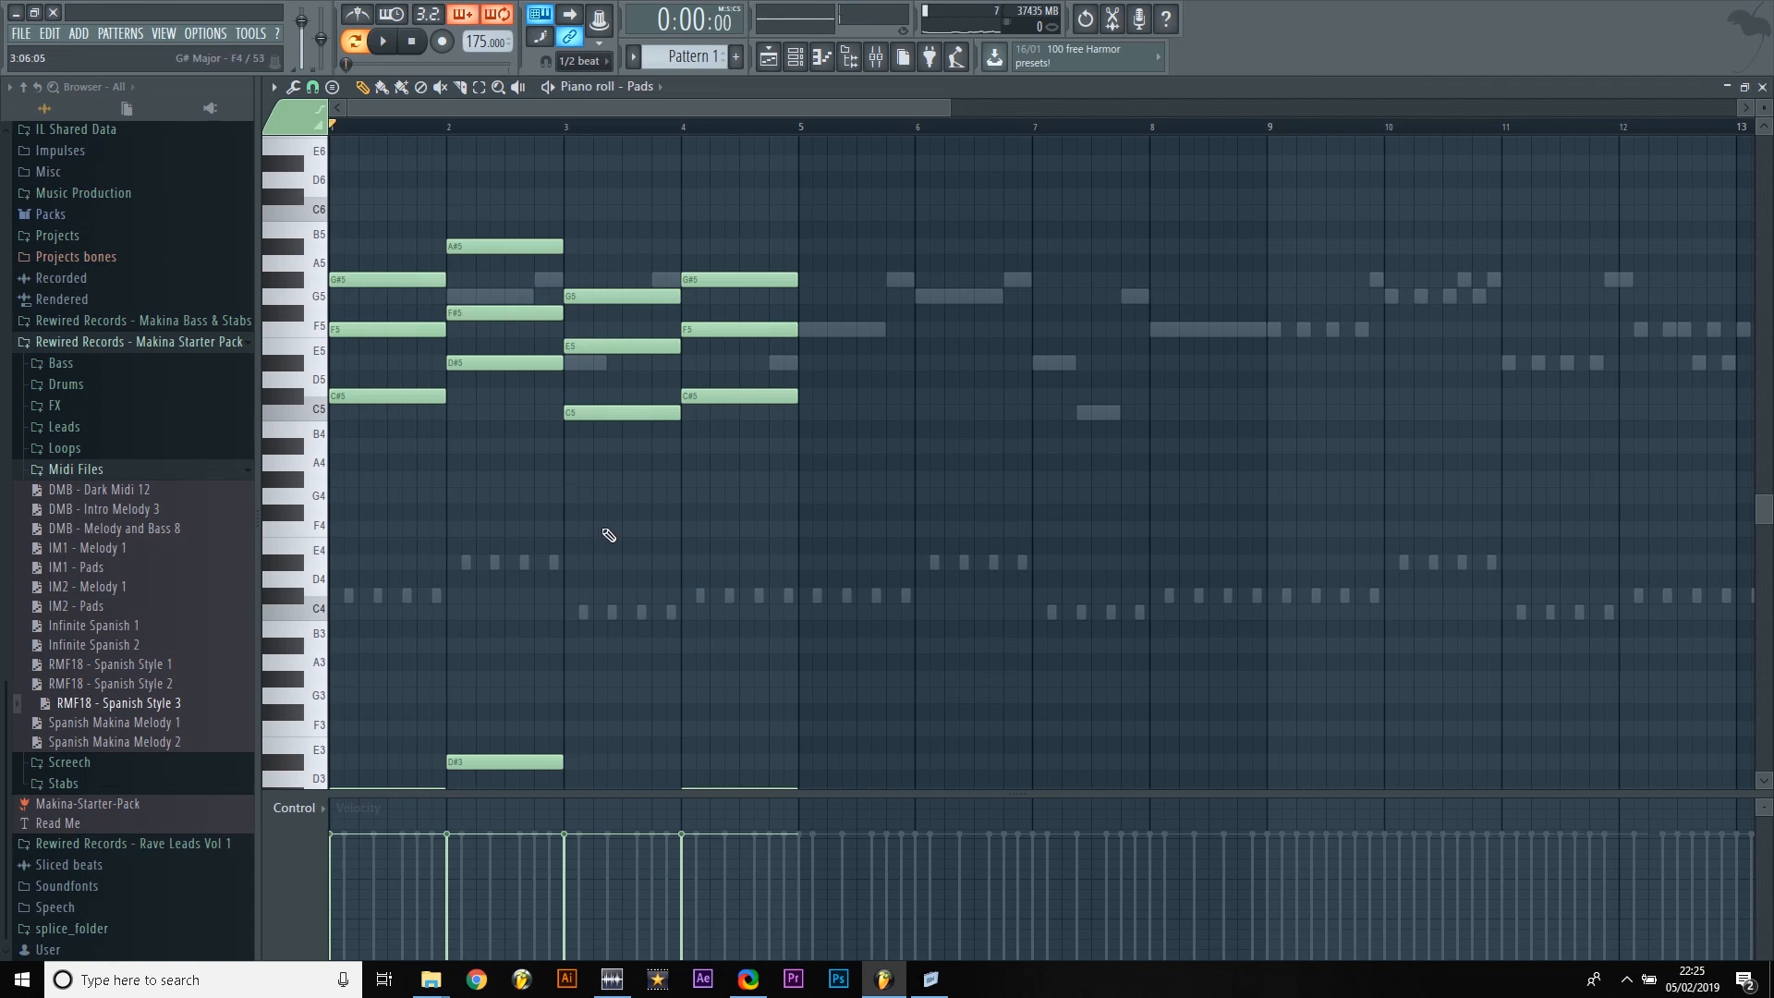
{"action": "key", "text": "space"}
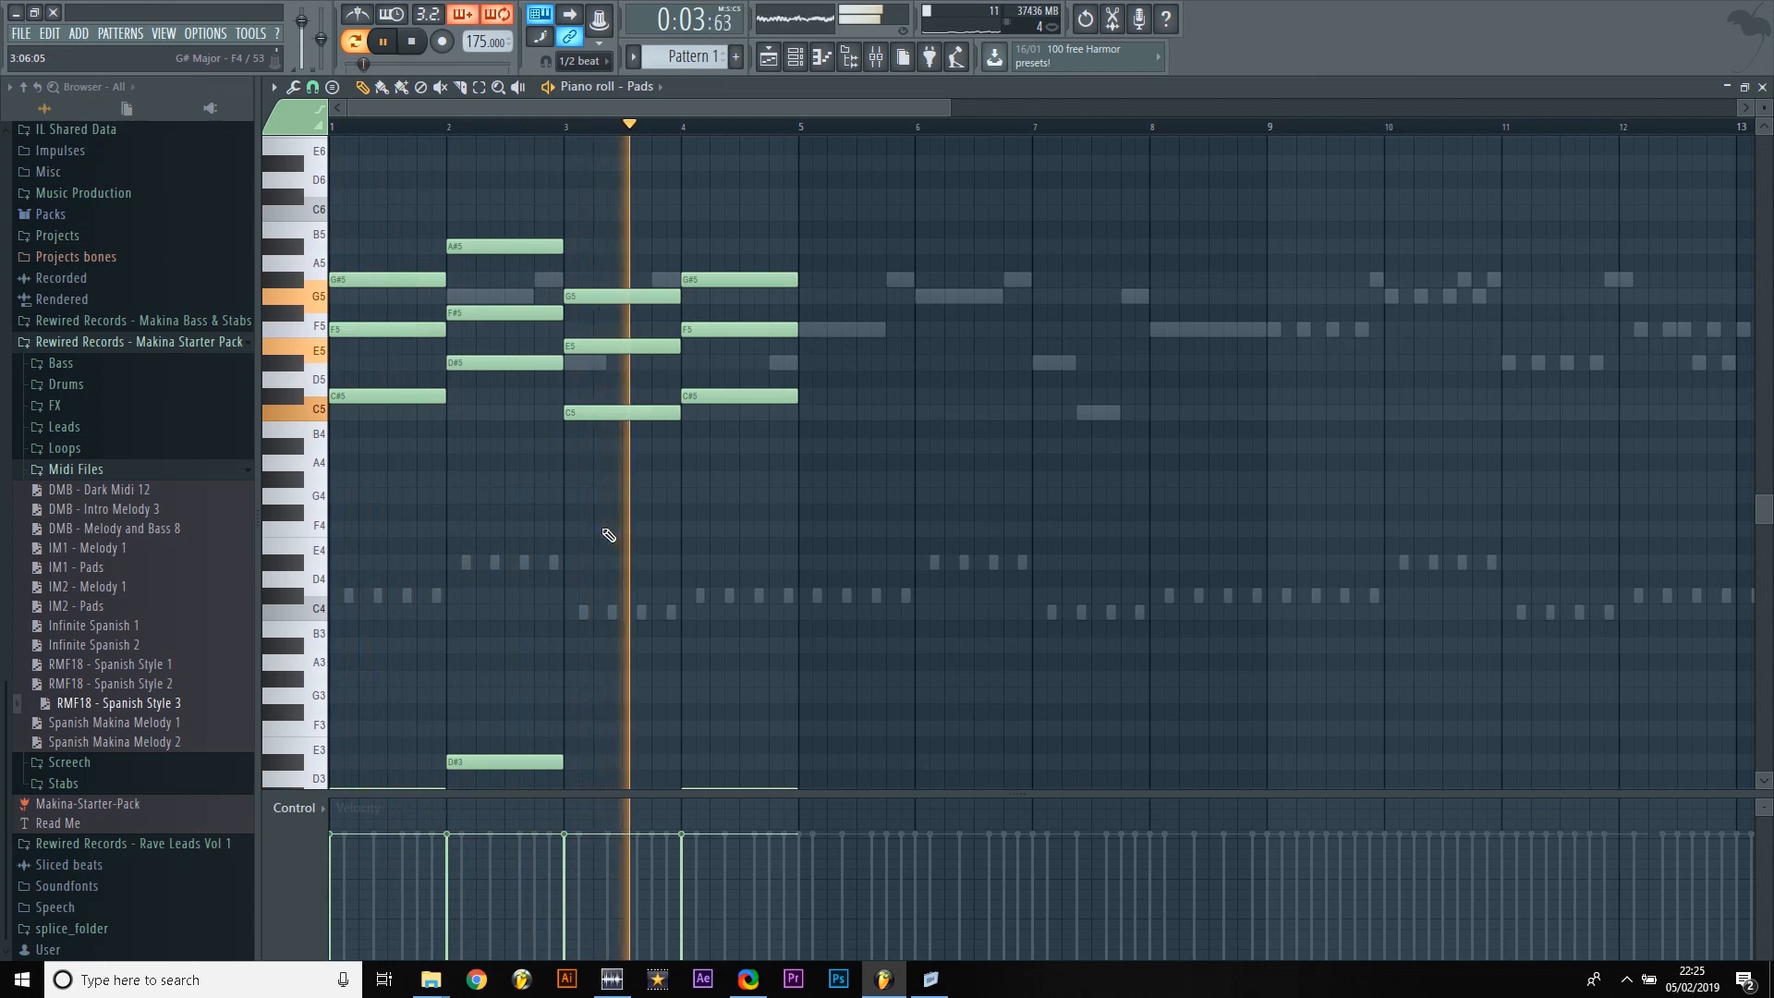
{"action": "key", "text": "space"}
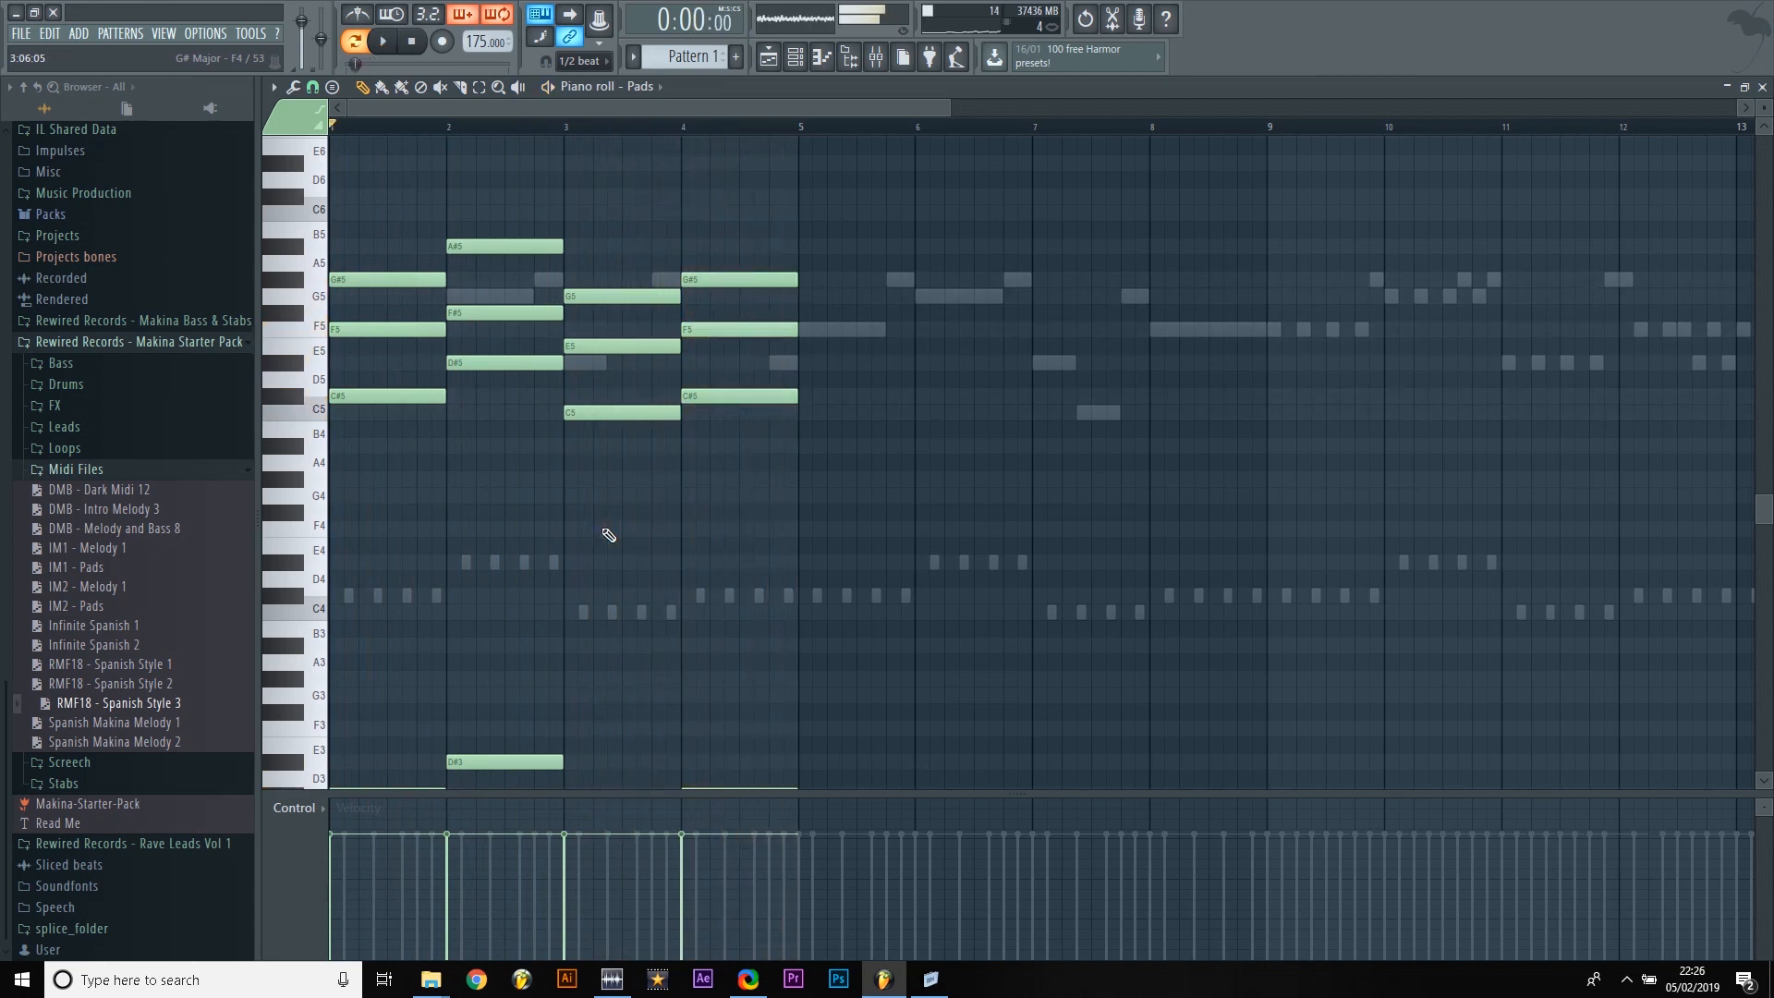
{"action": "key", "text": "space"}
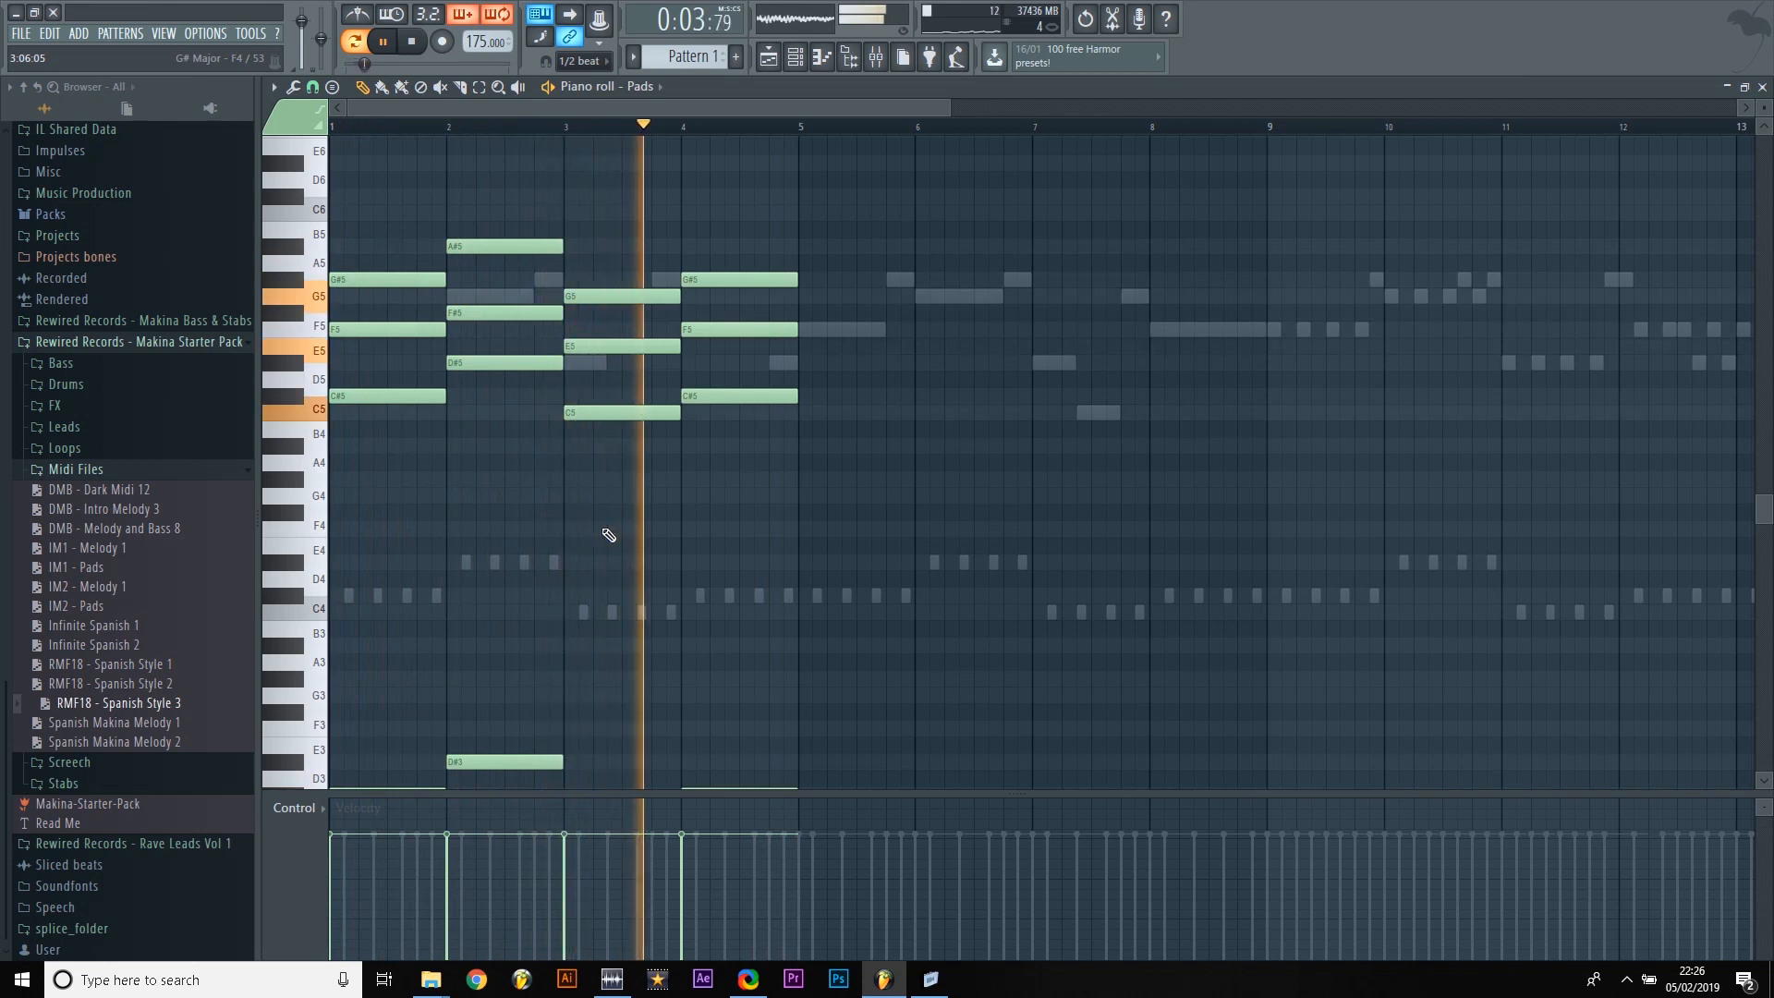
{"action": "key", "text": "space"}
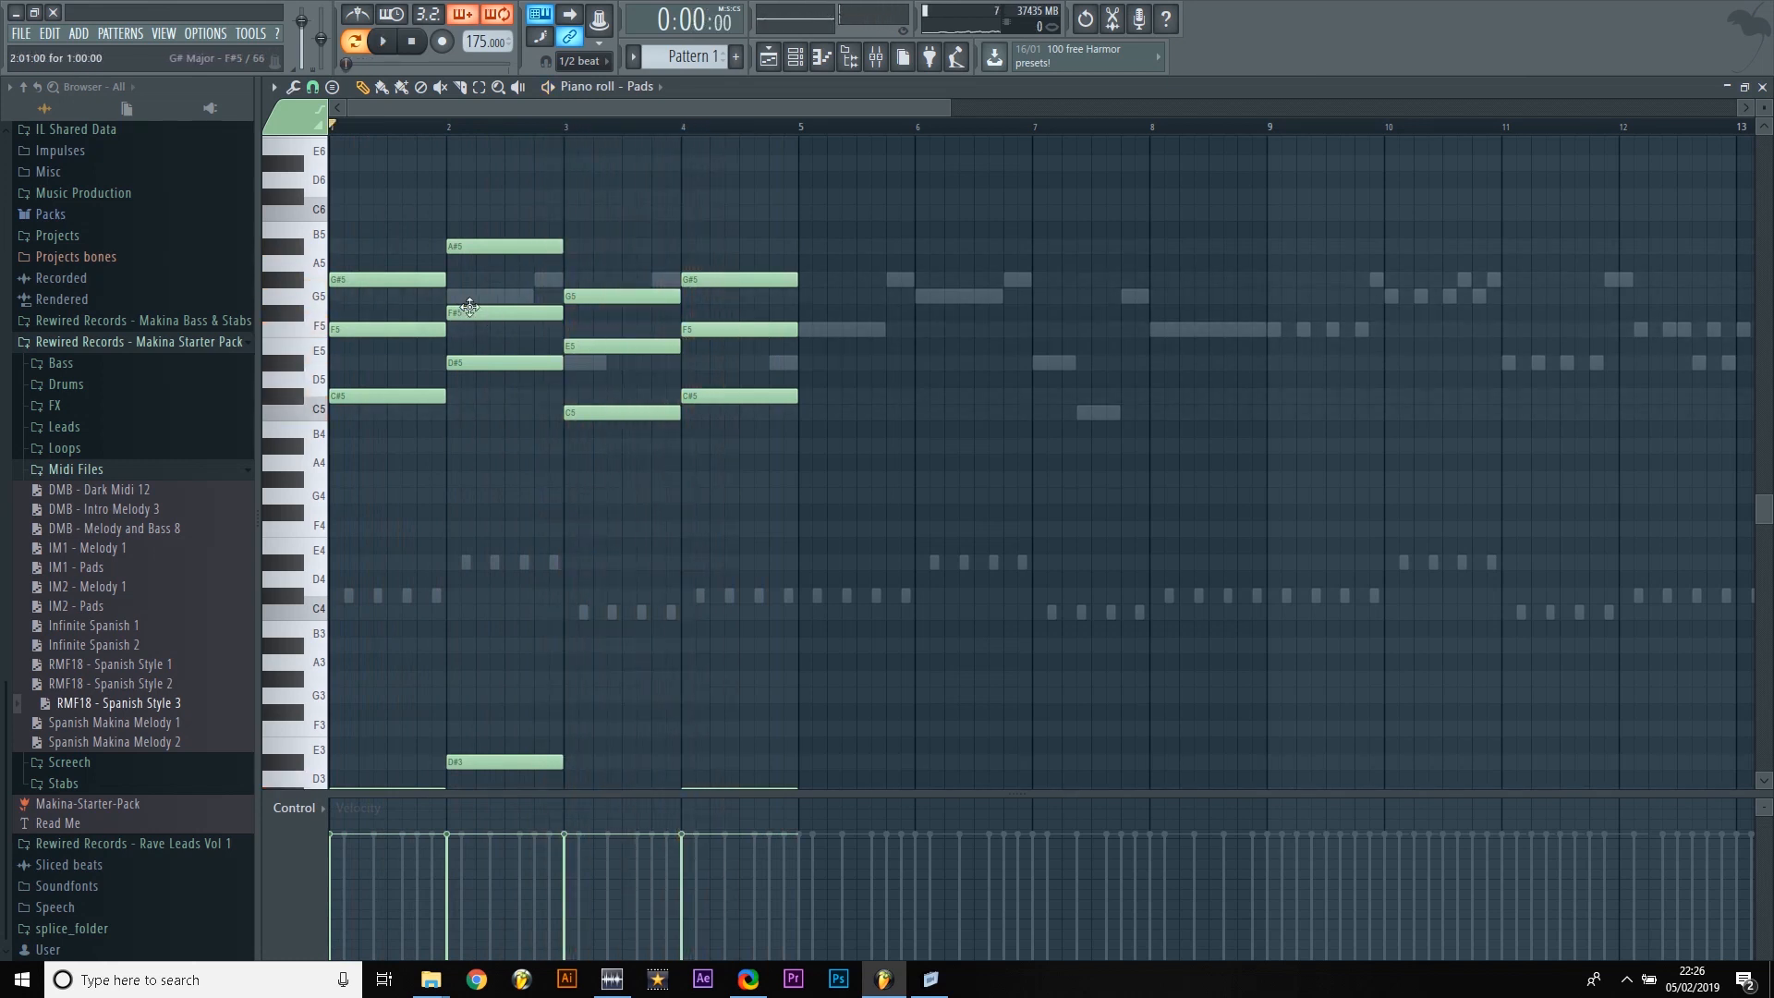
Step: Move the second chord's middle note back to G5 and the third's back to D#5, and play the result
{"action": "left_click_drag", "start_coordinate": [499, 316], "coordinate": [499, 300]}
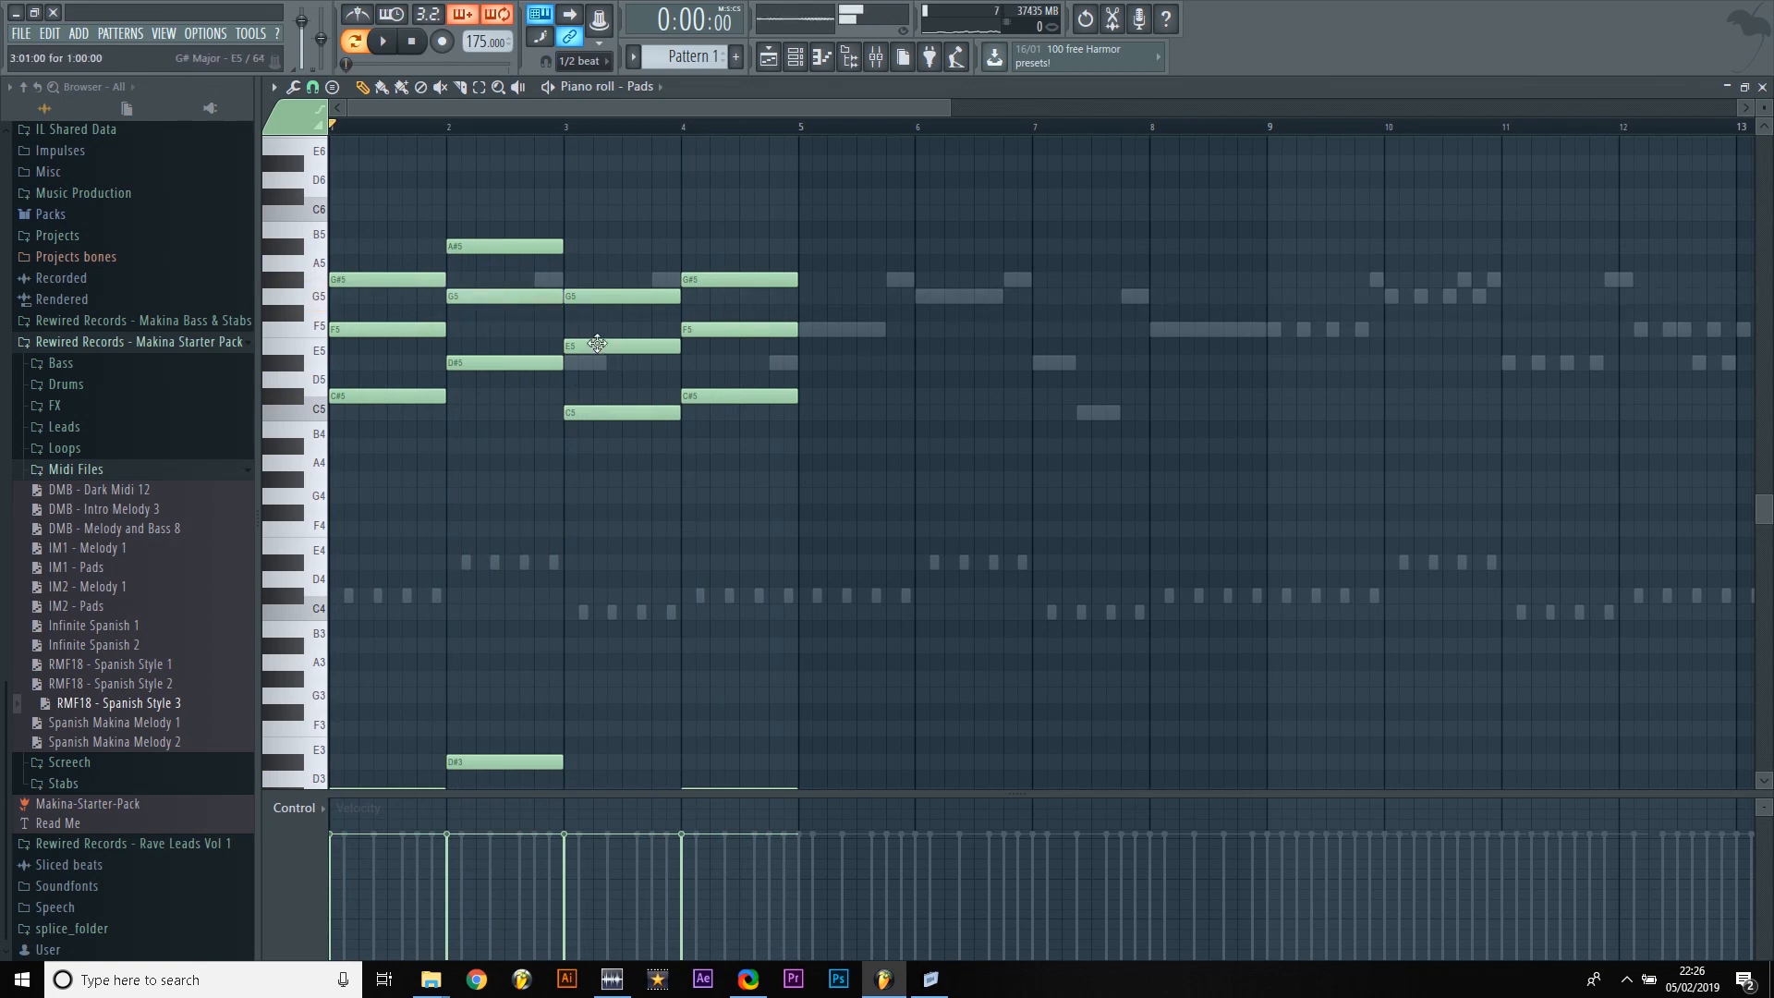
{"action": "left_click_drag", "start_coordinate": [598, 343], "coordinate": [598, 360]}
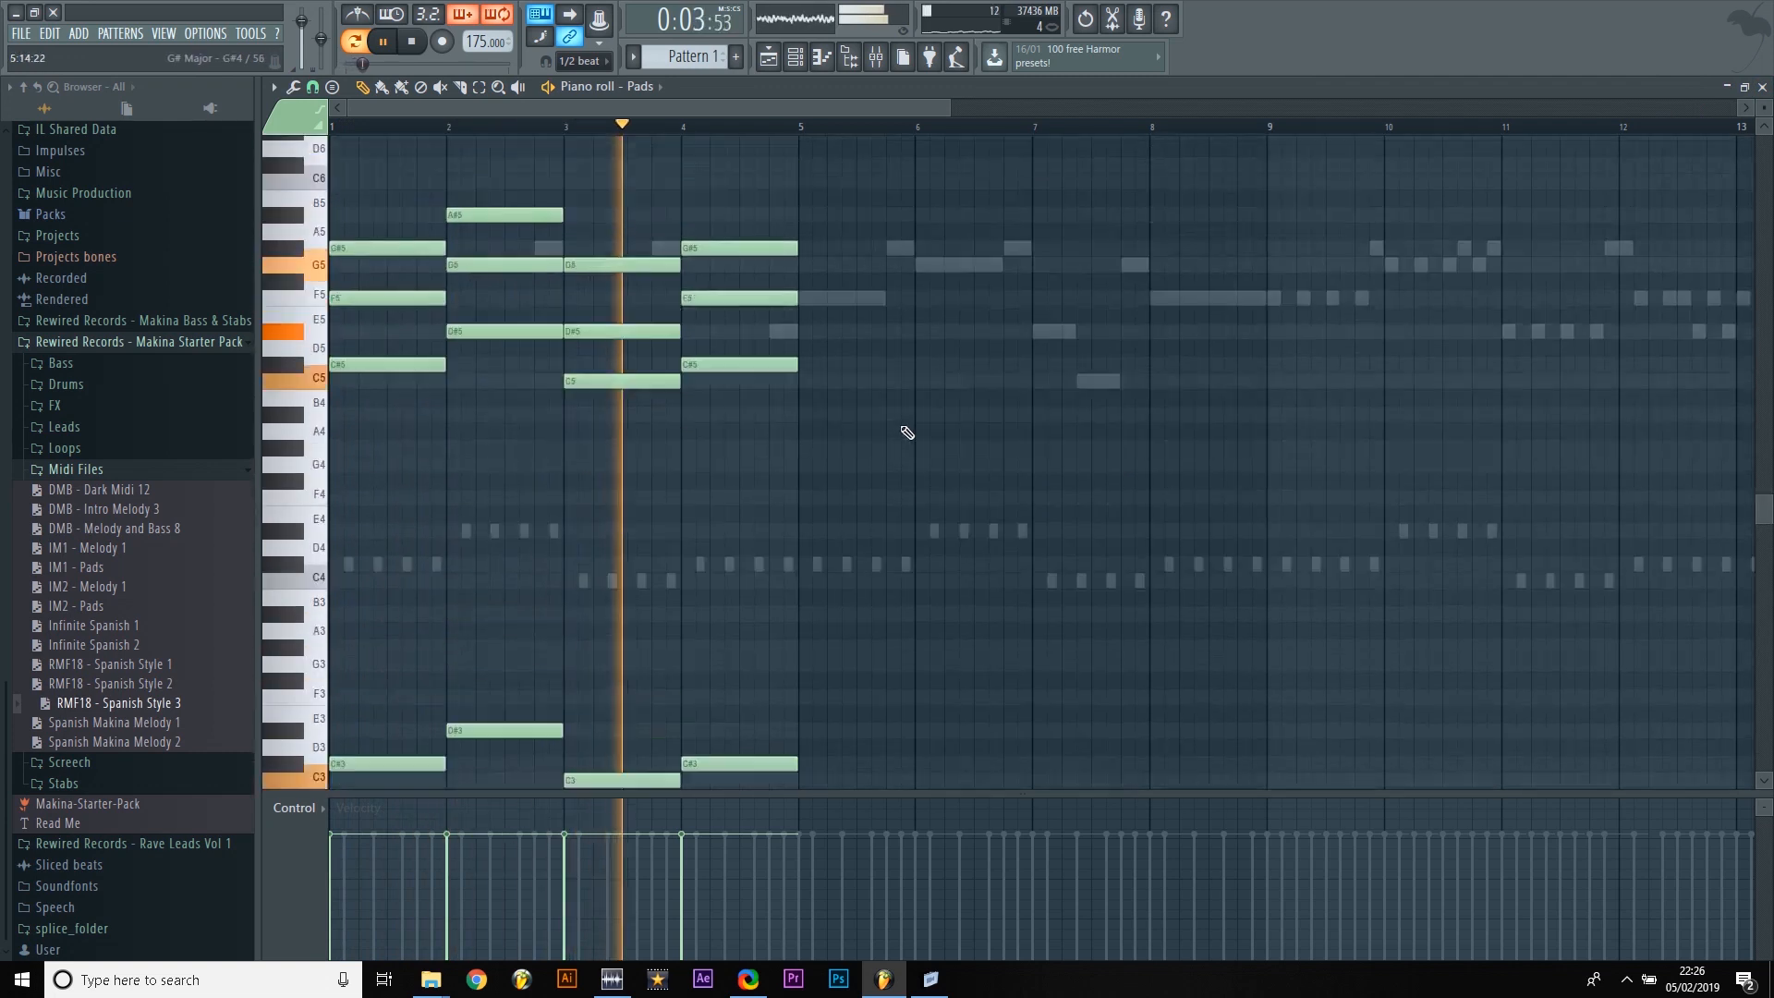
{"action": "key", "text": "space"}
Step: Select all the chord notes above the bass layer, lower them one octave and play the pattern
{"action": "scroll", "coordinate": [907, 433], "scroll_direction": "down", "scroll_amount": 2}
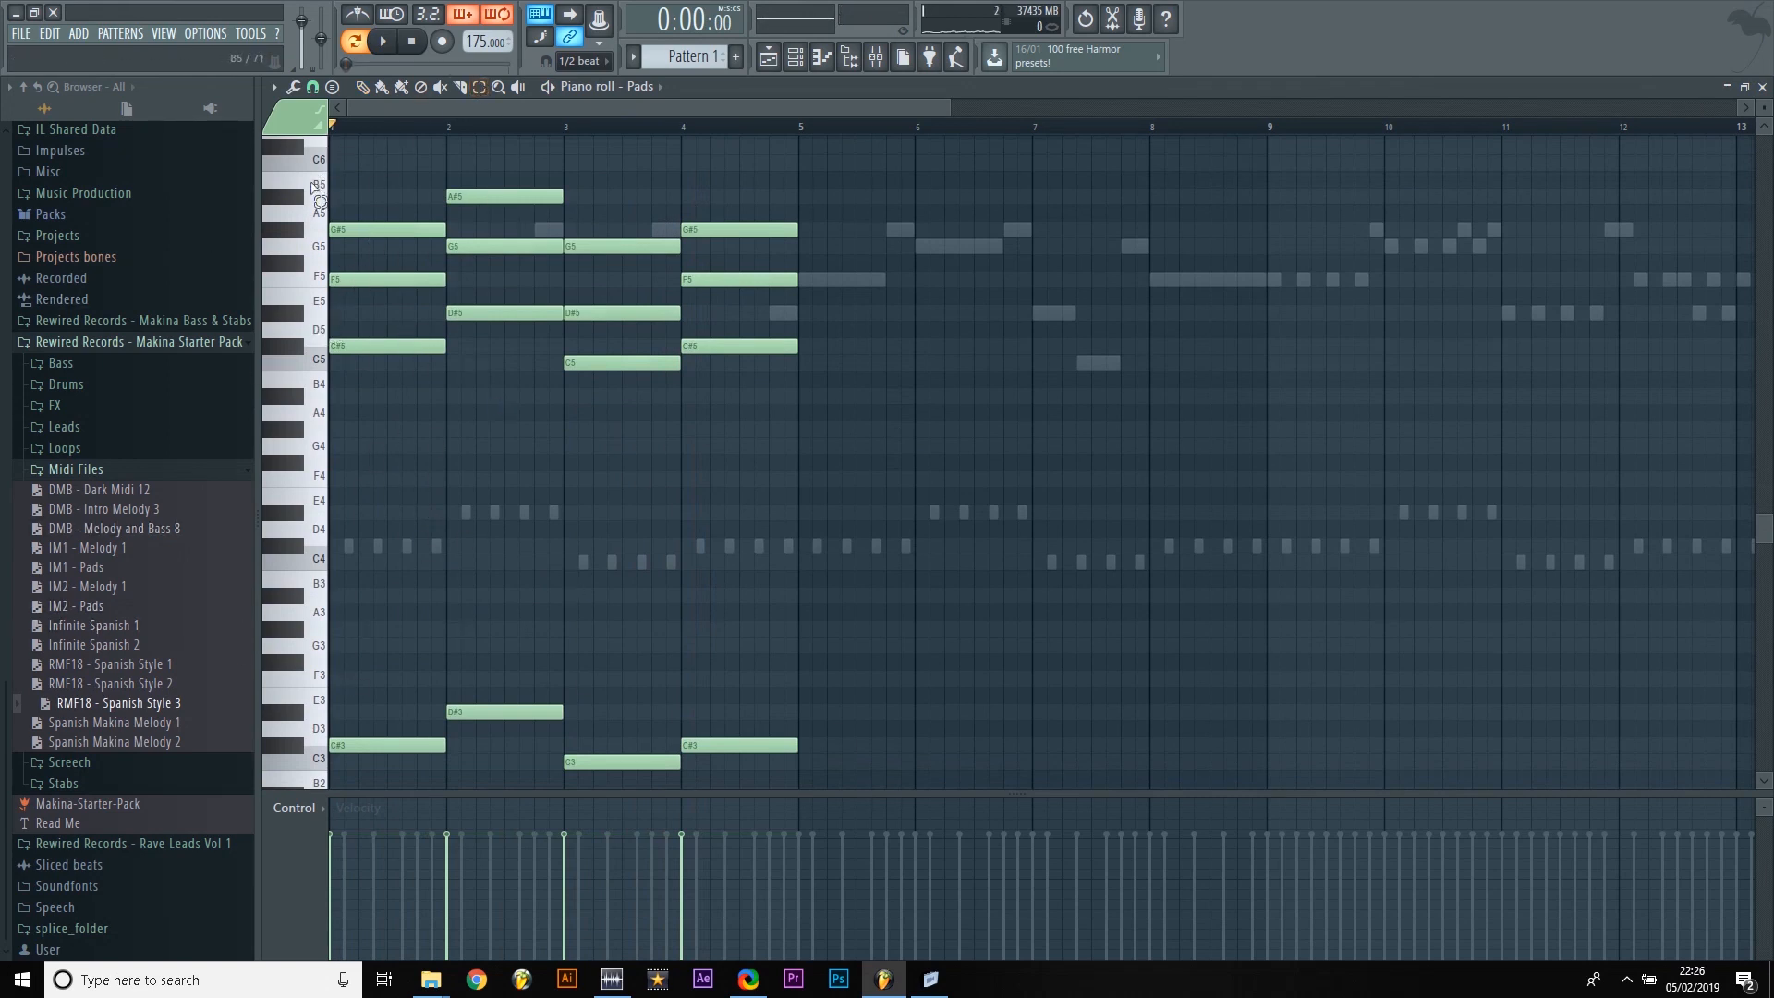
{"action": "left_click_drag", "start_coordinate": [910, 176], "coordinate": [301, 513]}
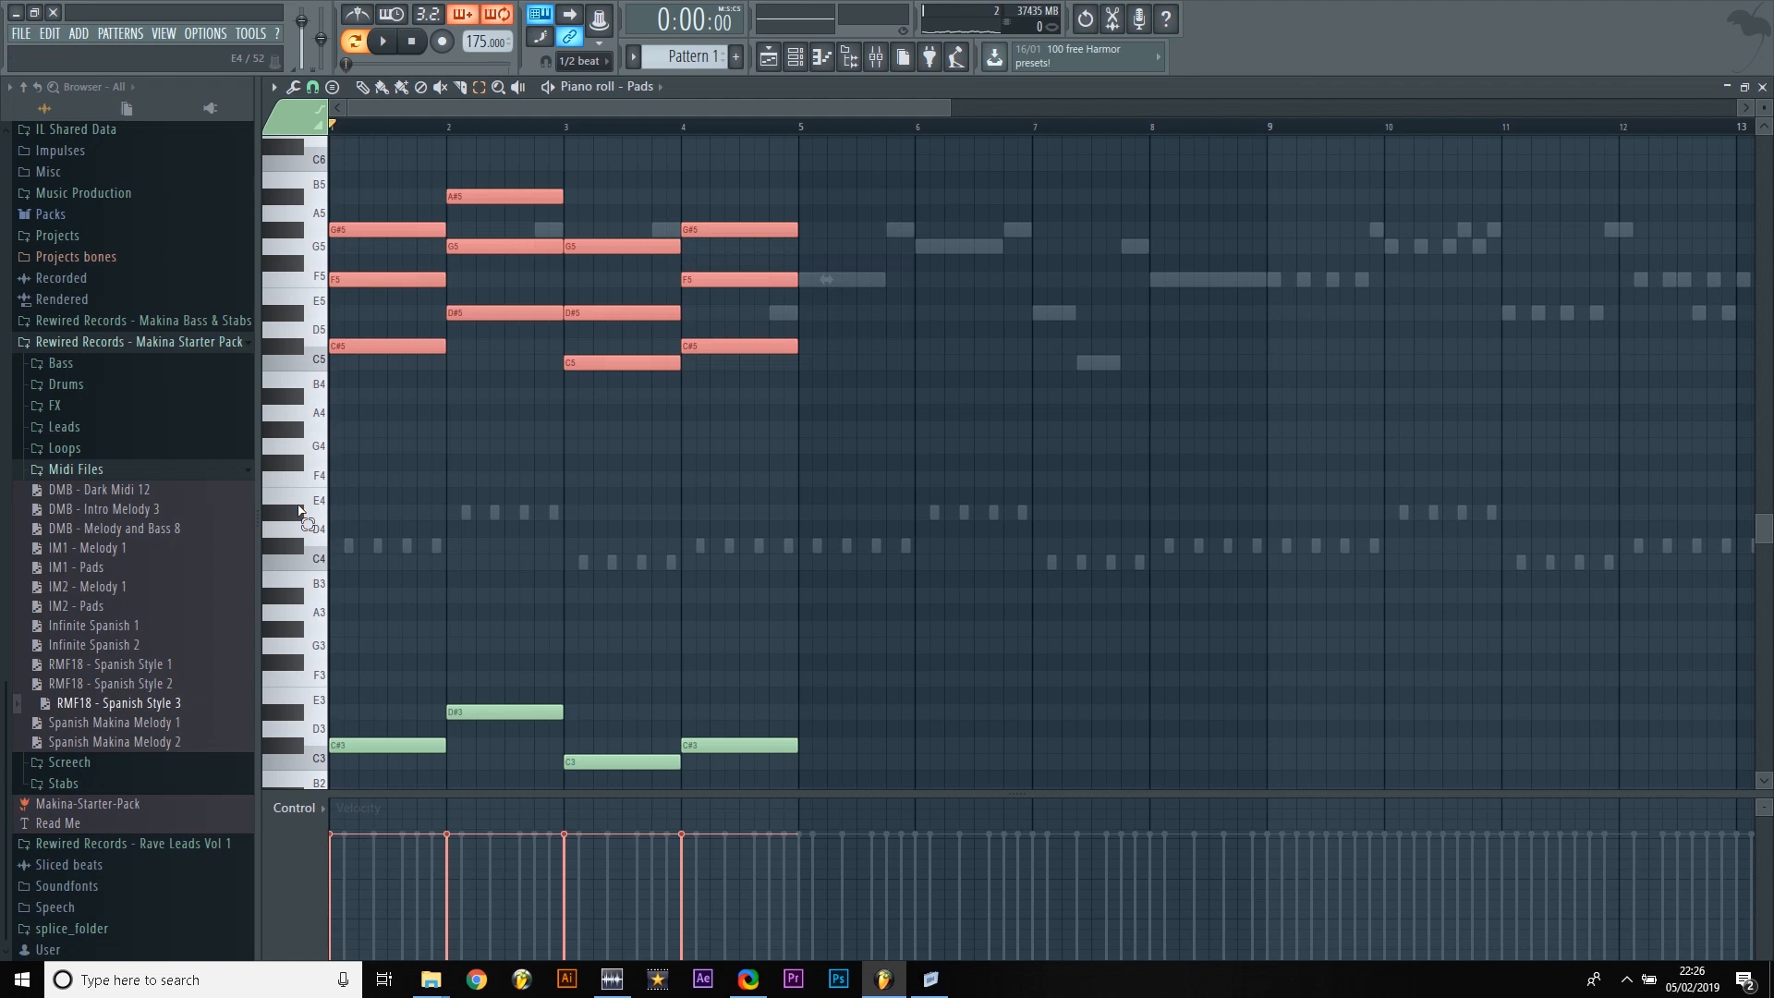
{"action": "key", "text": "ctrl+Down"}
{"action": "key", "text": "space"}
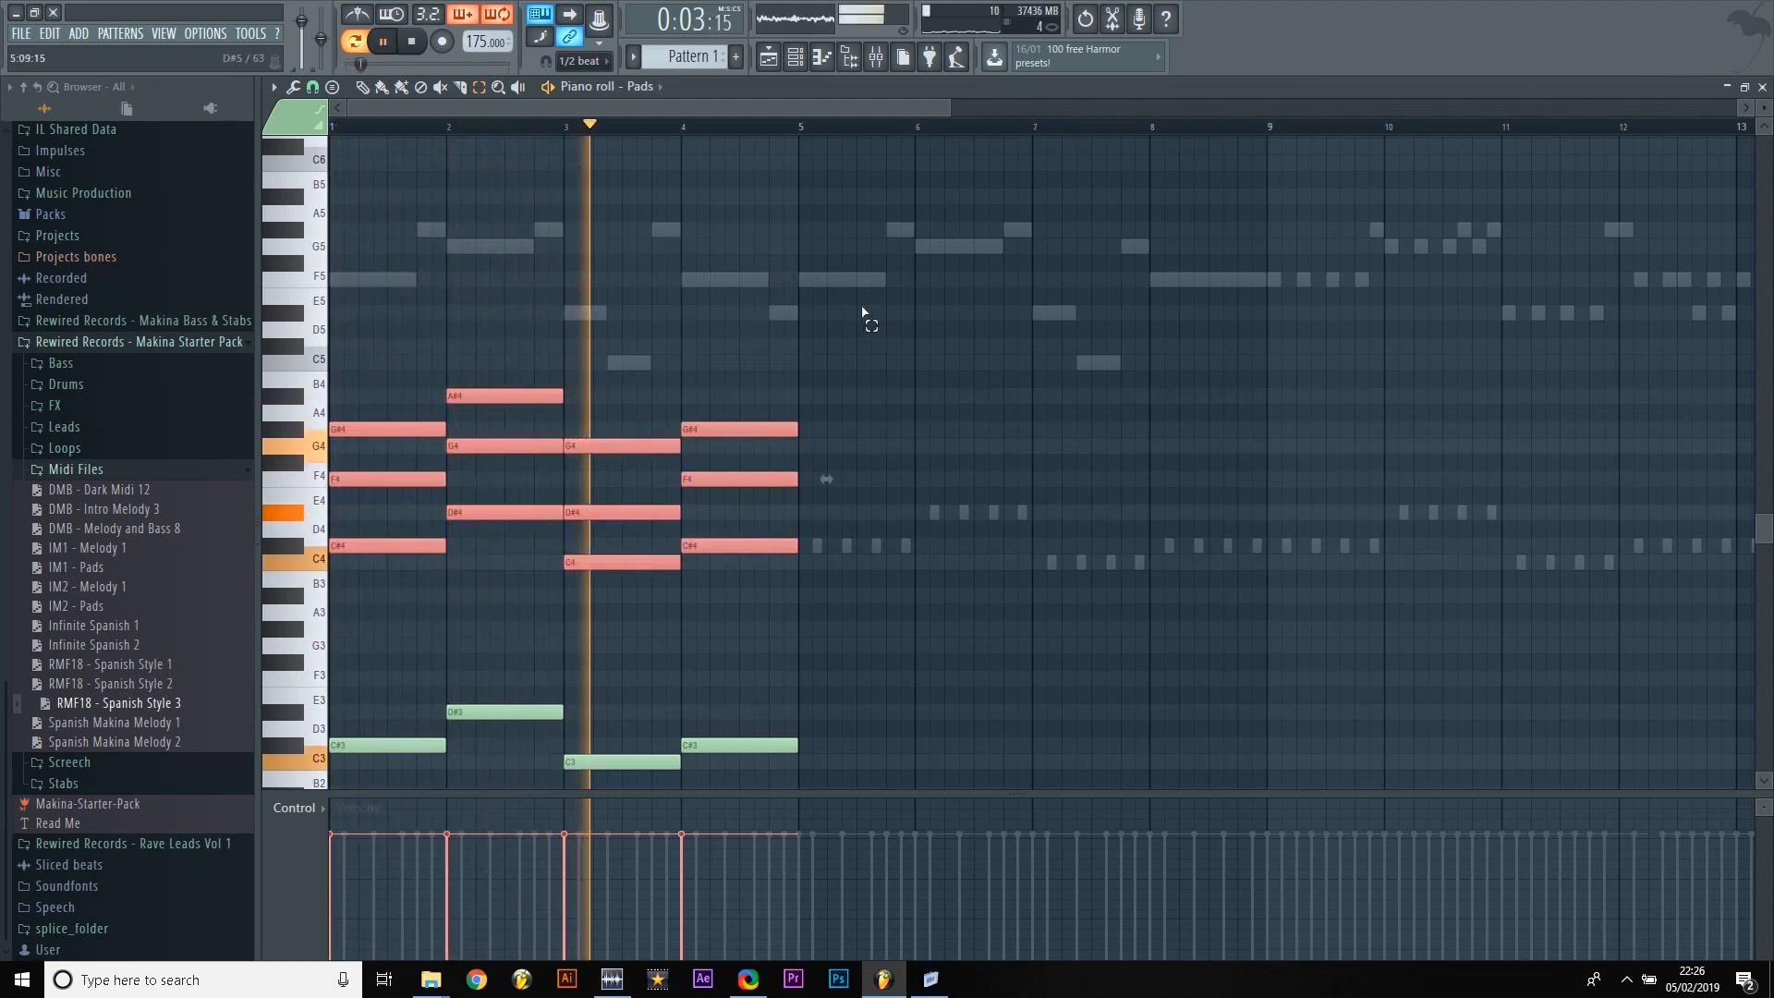
{"action": "key", "text": "space"}
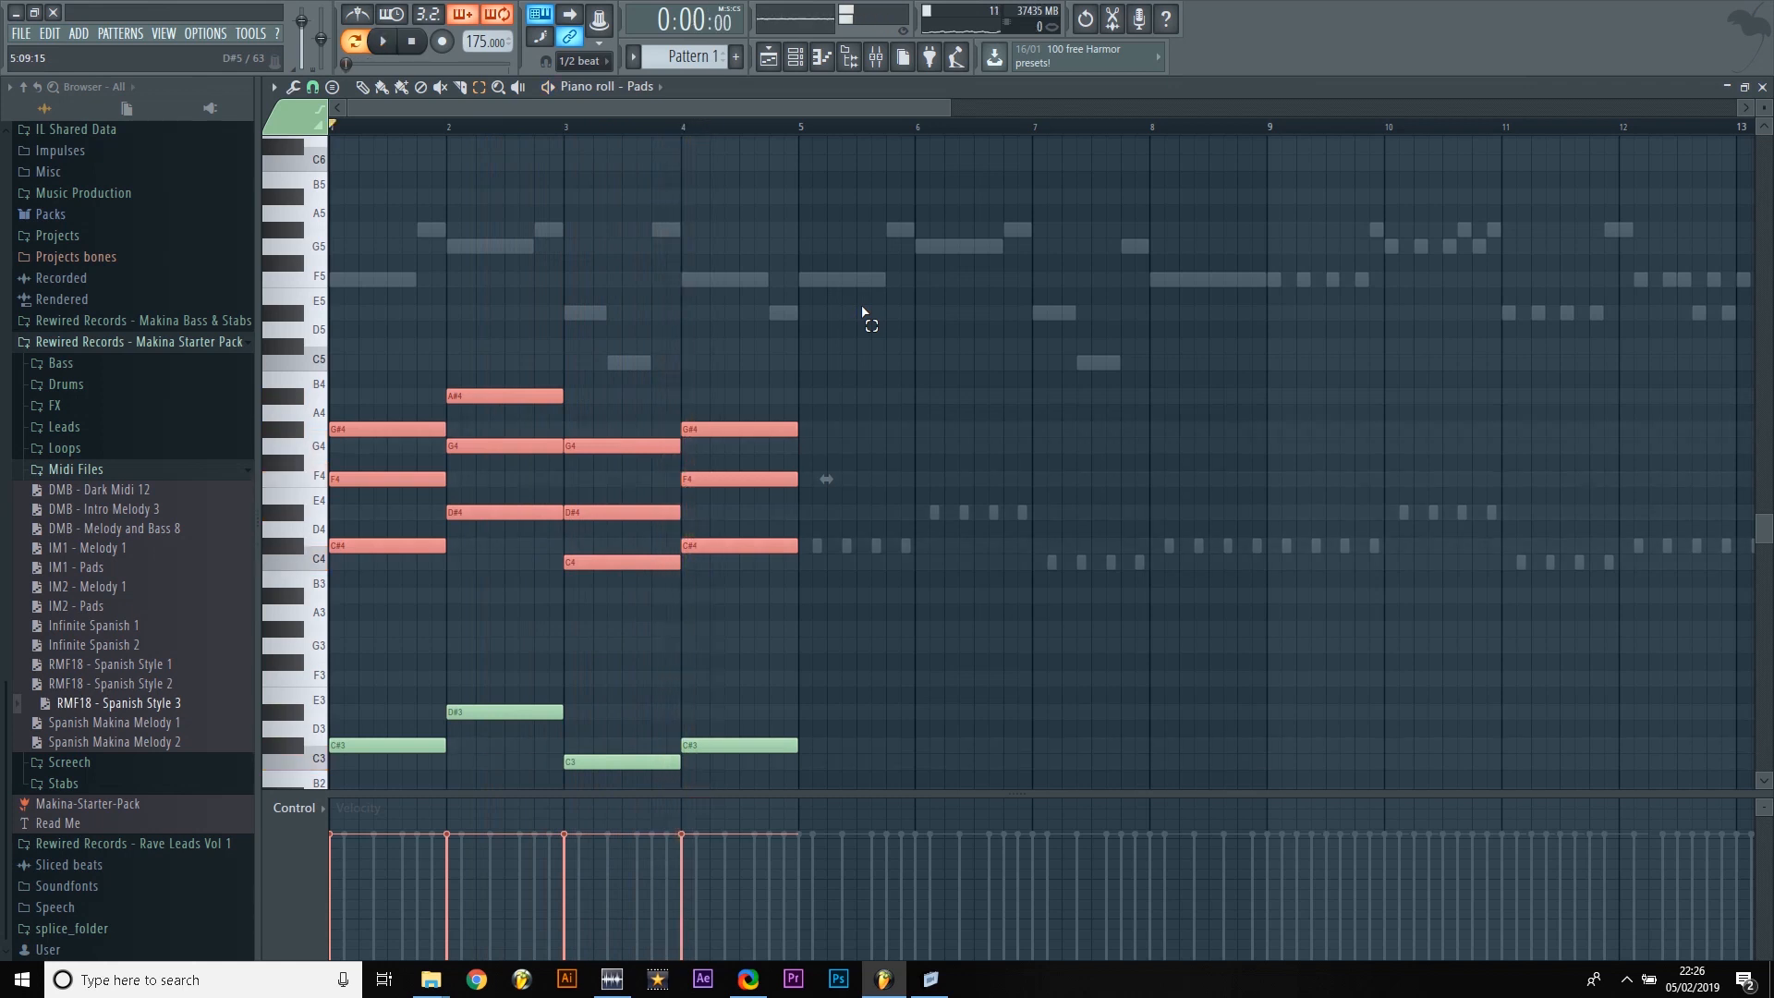
Step: Raise the selected chord notes two octaves and play the pattern in the higher register
{"action": "key", "text": "ctrl+Up"}
{"action": "key", "text": "ctrl+Up"}
{"action": "key", "text": "space"}
{"action": "scroll", "coordinate": [862, 313], "scroll_direction": "up", "scroll_amount": 3}
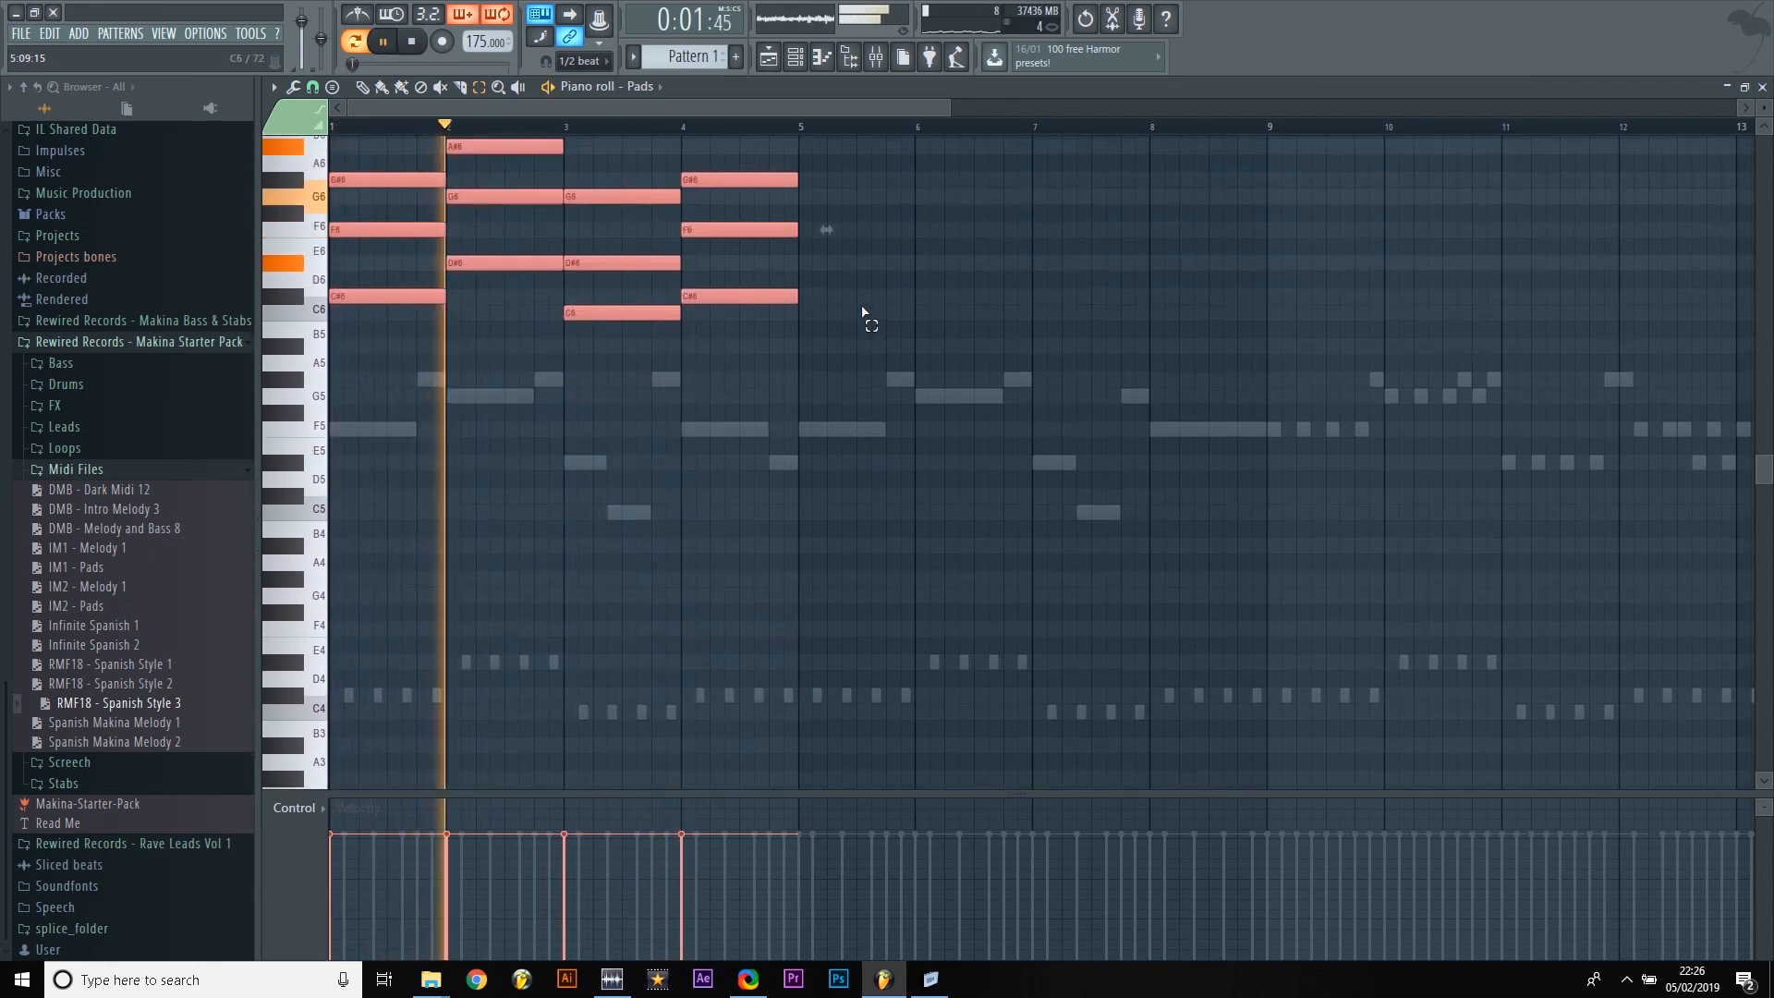
{"action": "key", "text": "space"}
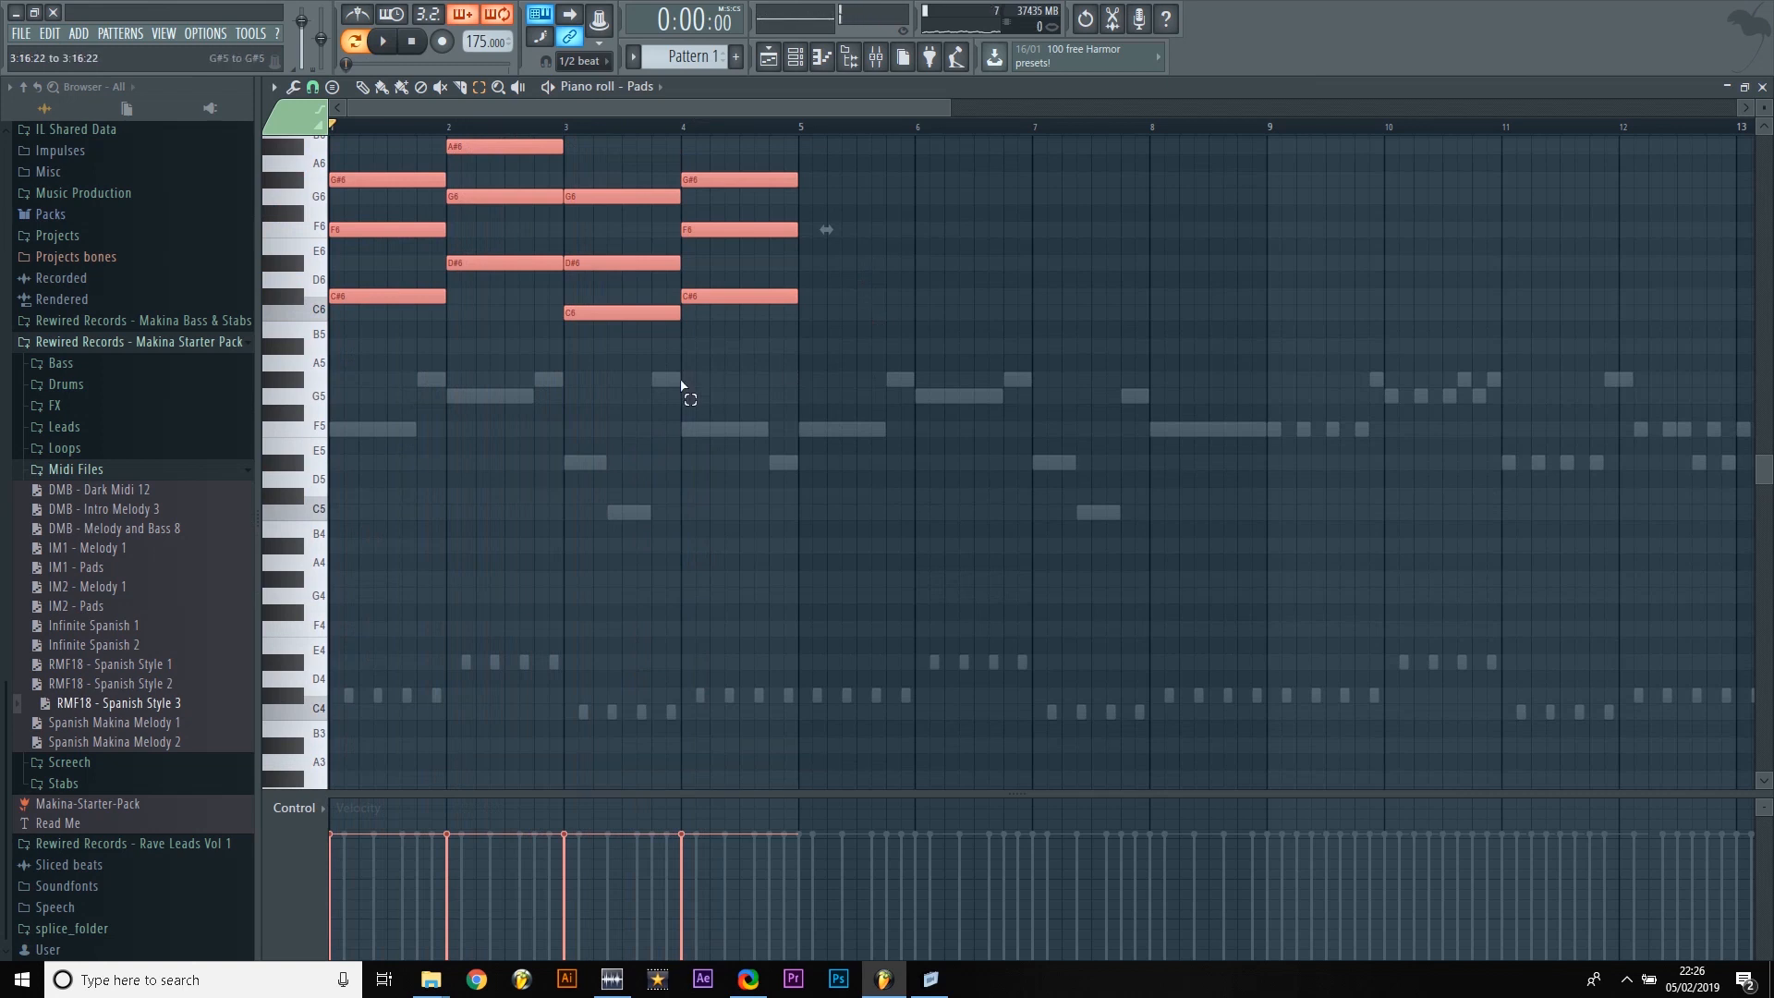
Step: Lower the chord notes one octave back to the C5 to A#5 range, start playback and deselect them
{"action": "left_click", "coordinate": [682, 385]}
{"action": "left_click_drag", "start_coordinate": [331, 140], "coordinate": [759, 322]}
{"action": "key", "text": "ctrl+Down"}
{"action": "key", "text": "space"}
{"action": "left_click", "coordinate": [831, 321]}
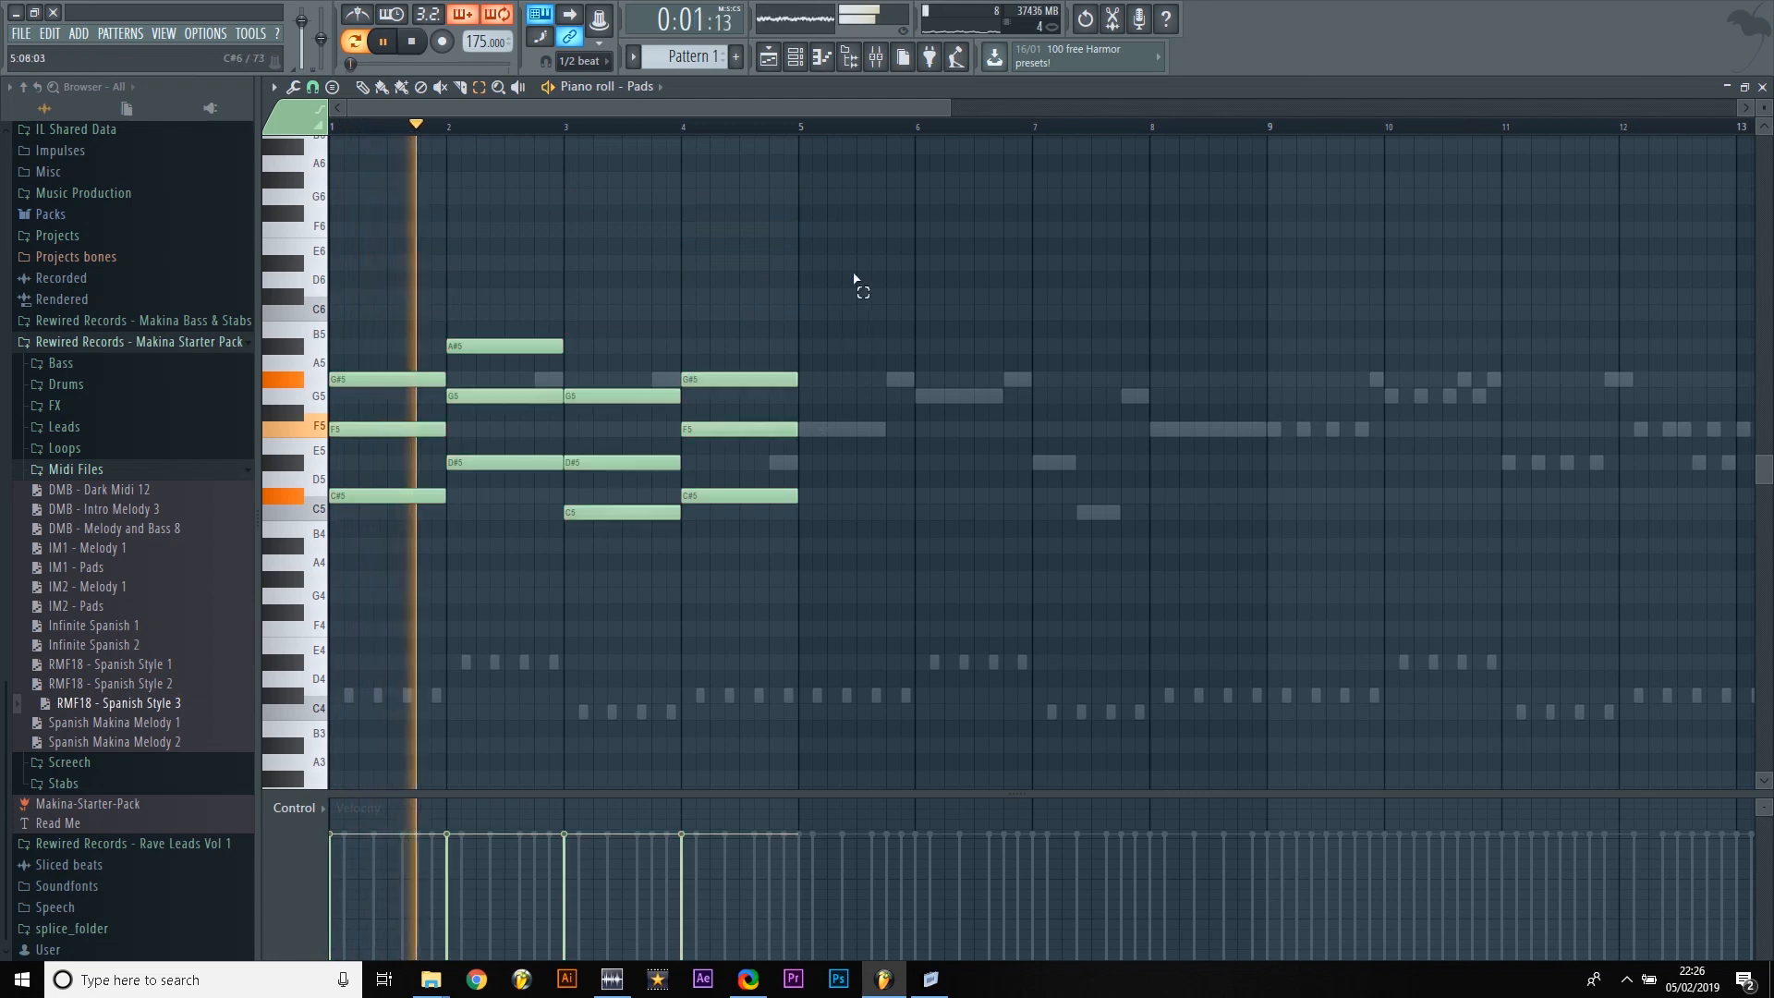
Step: Raise the lowest note of each of the four chords one octave and play the pattern to compare the sound
{"action": "scroll", "coordinate": [843, 291], "scroll_direction": "down", "scroll_amount": 1}
{"action": "scroll", "coordinate": [843, 290], "scroll_direction": "up", "scroll_amount": 1}
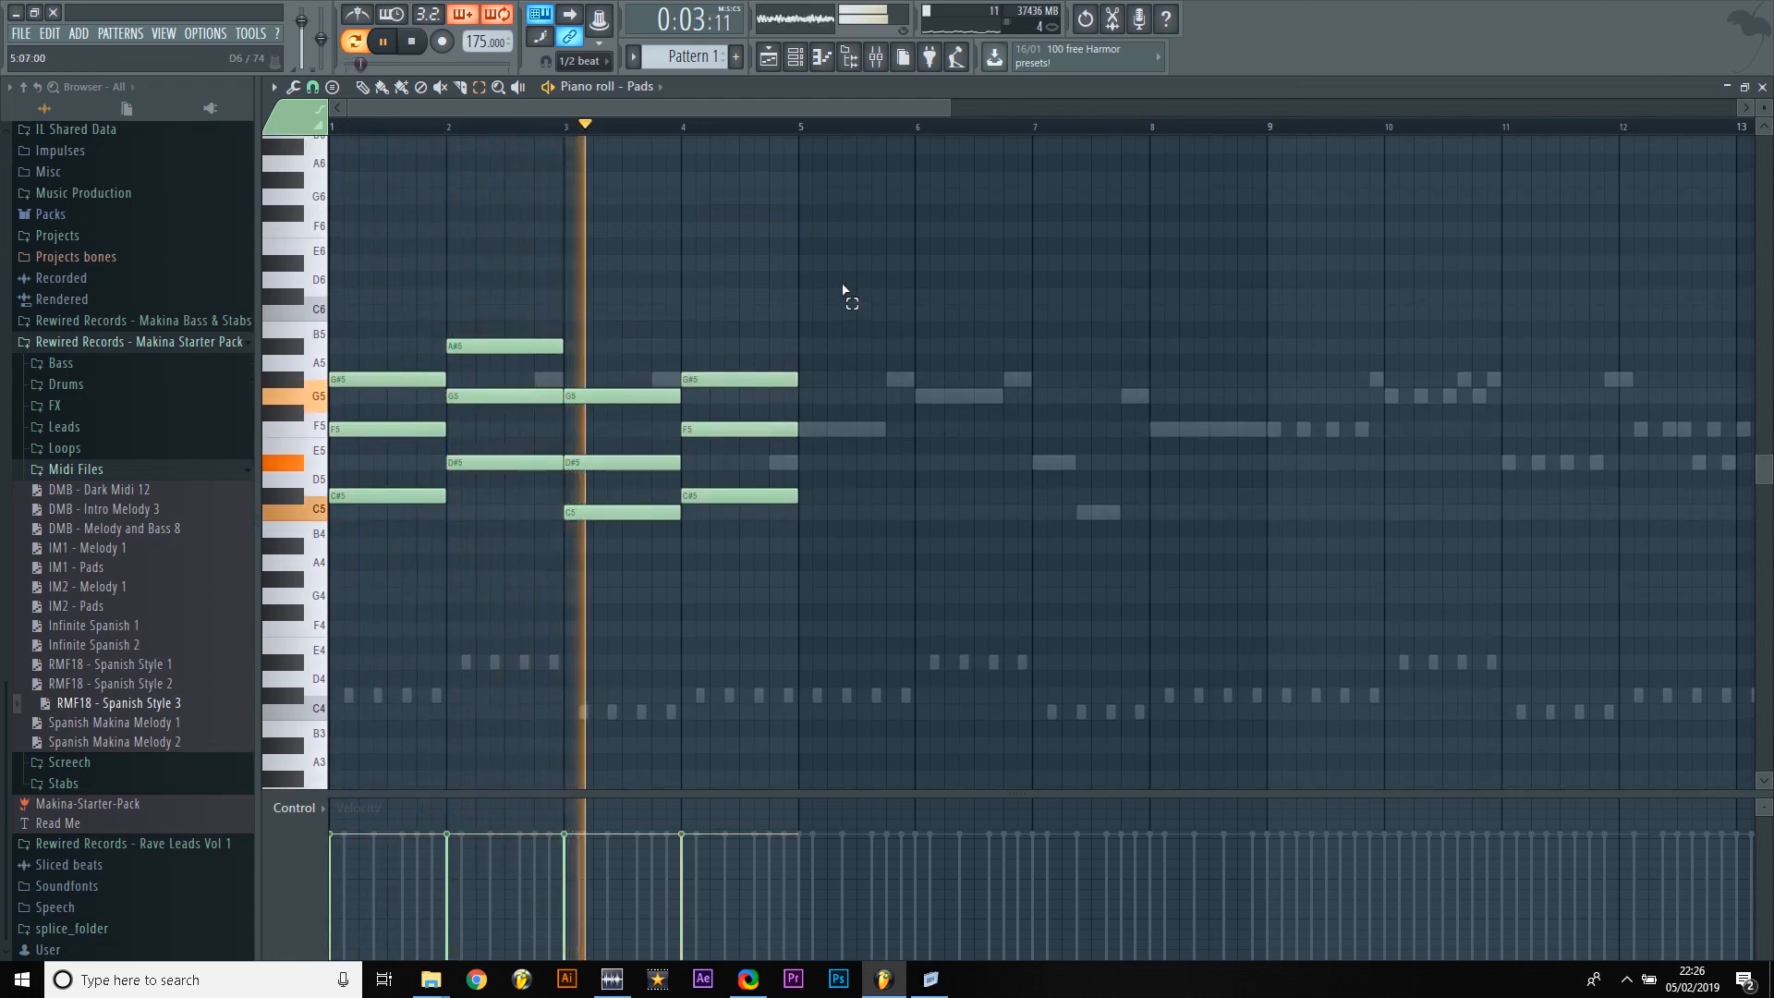
{"action": "key", "text": "space"}
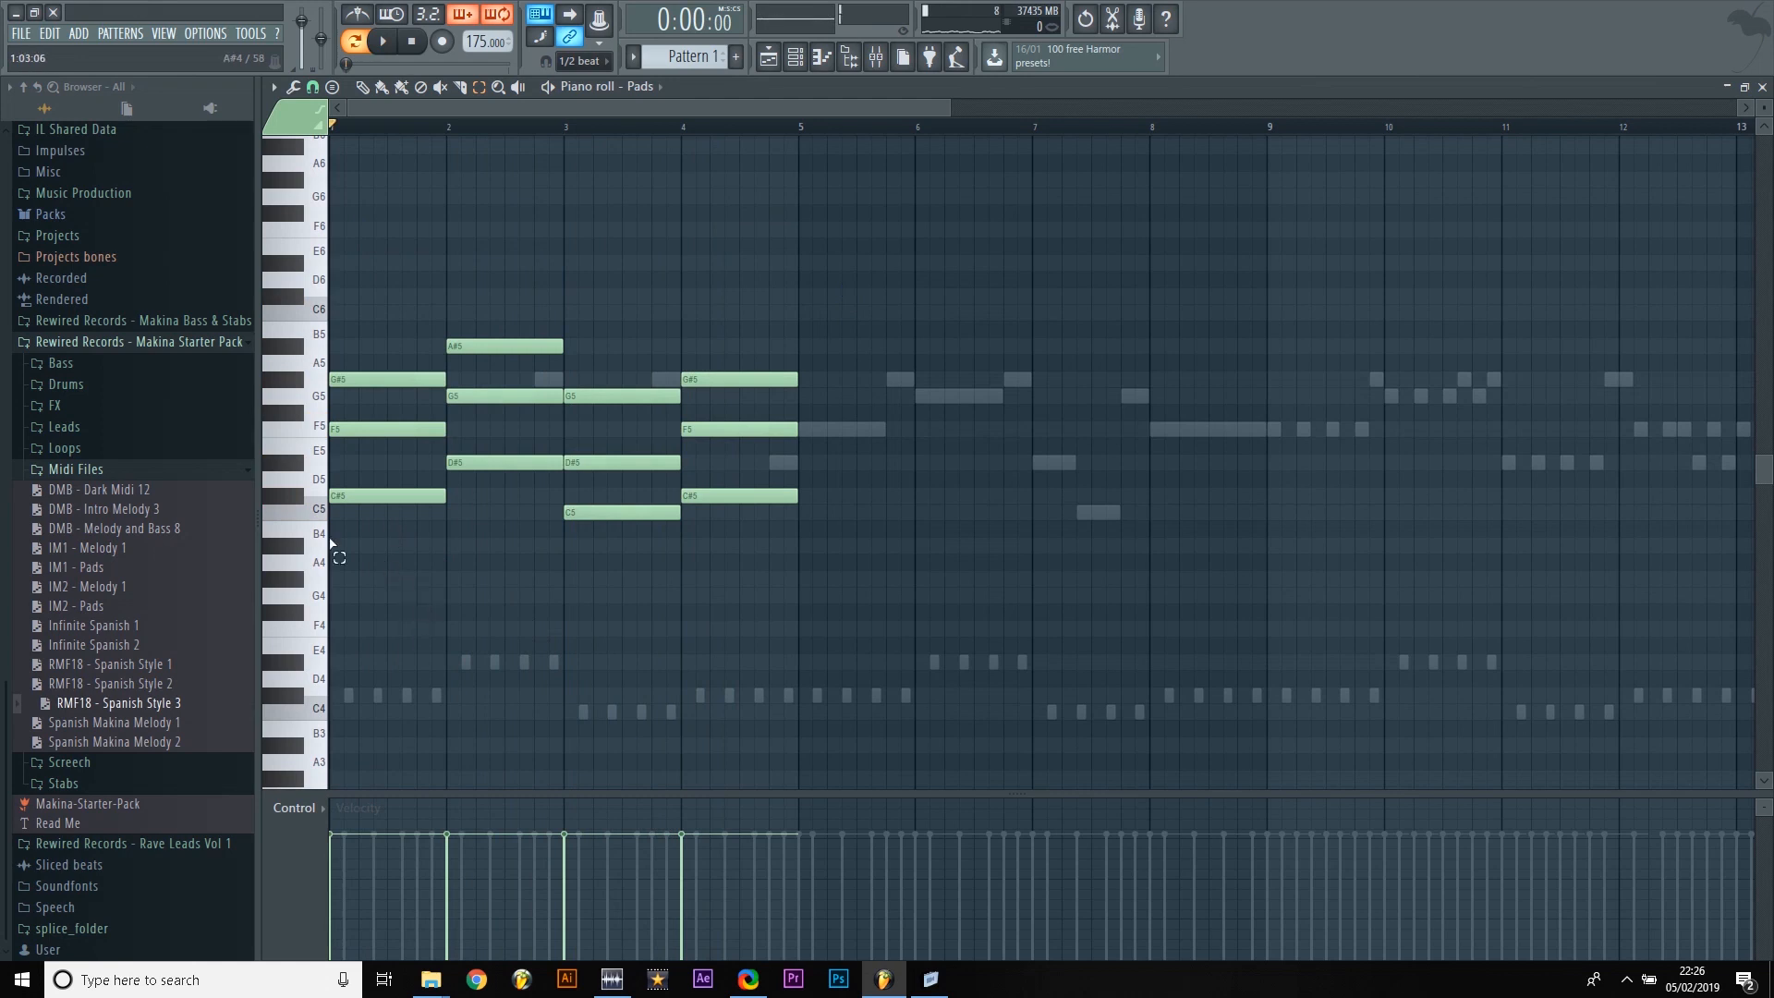
{"action": "left_click_drag", "start_coordinate": [371, 555], "coordinate": [496, 438]}
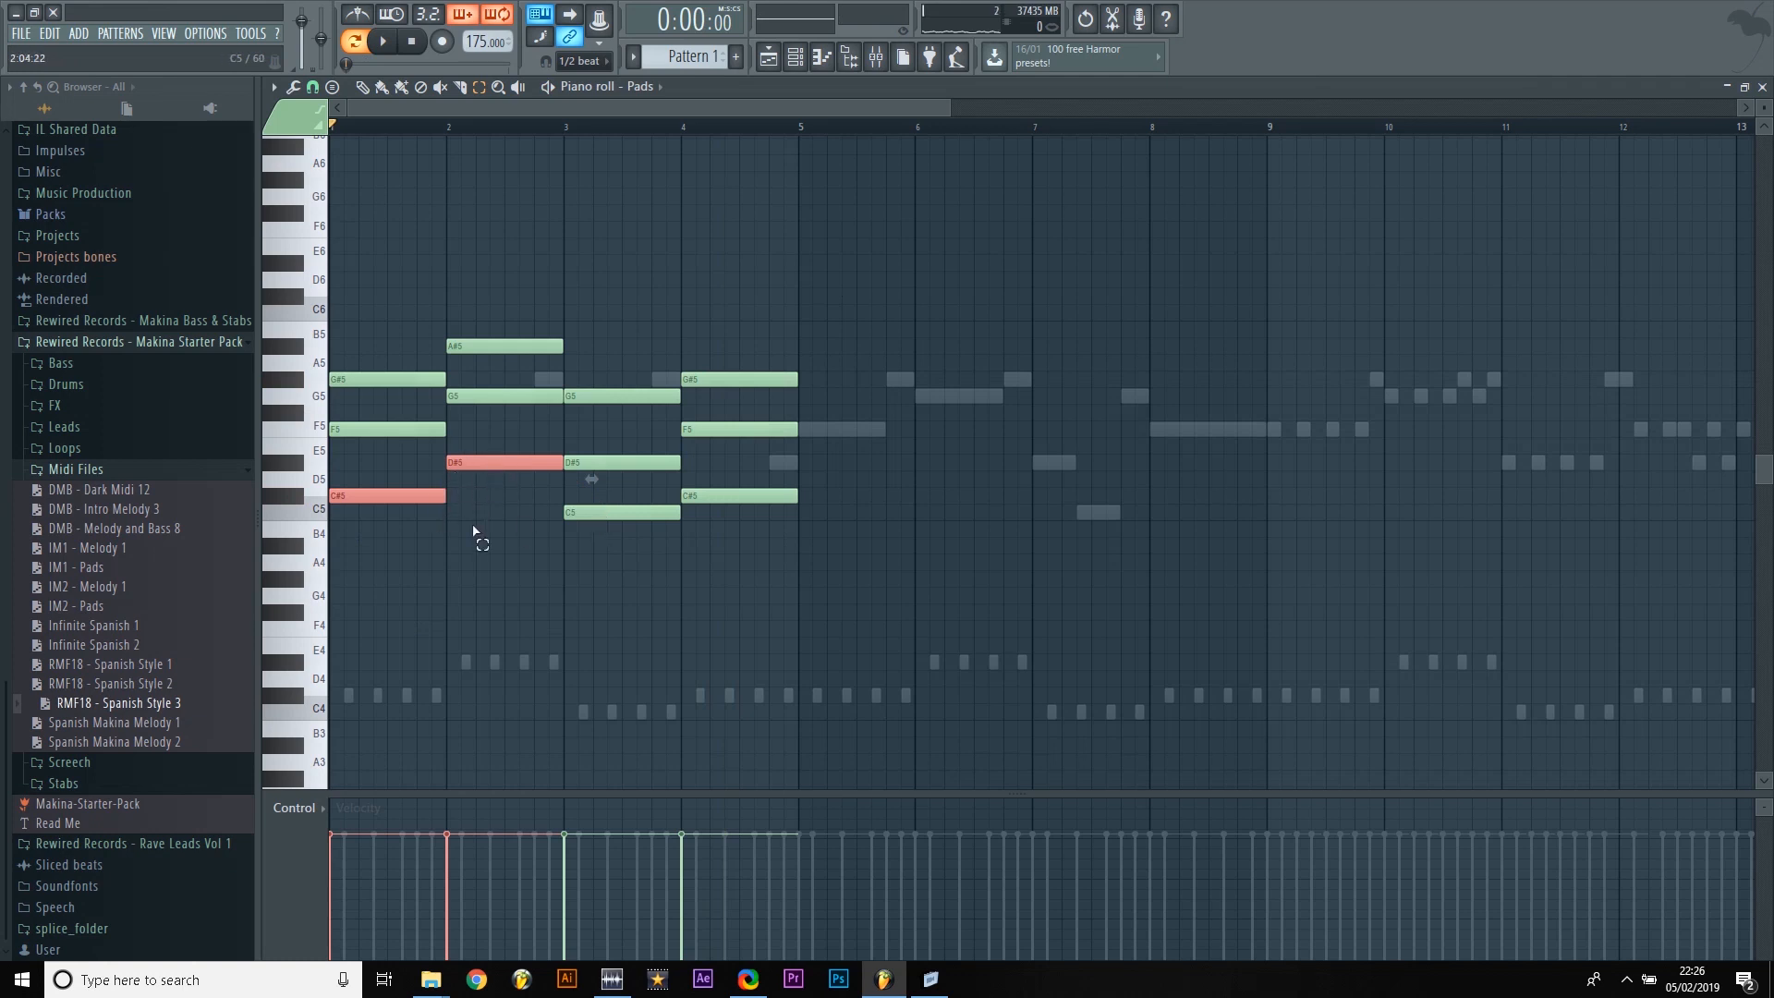
{"action": "left_click", "coordinate": [609, 516], "text": "ctrl+shift"}
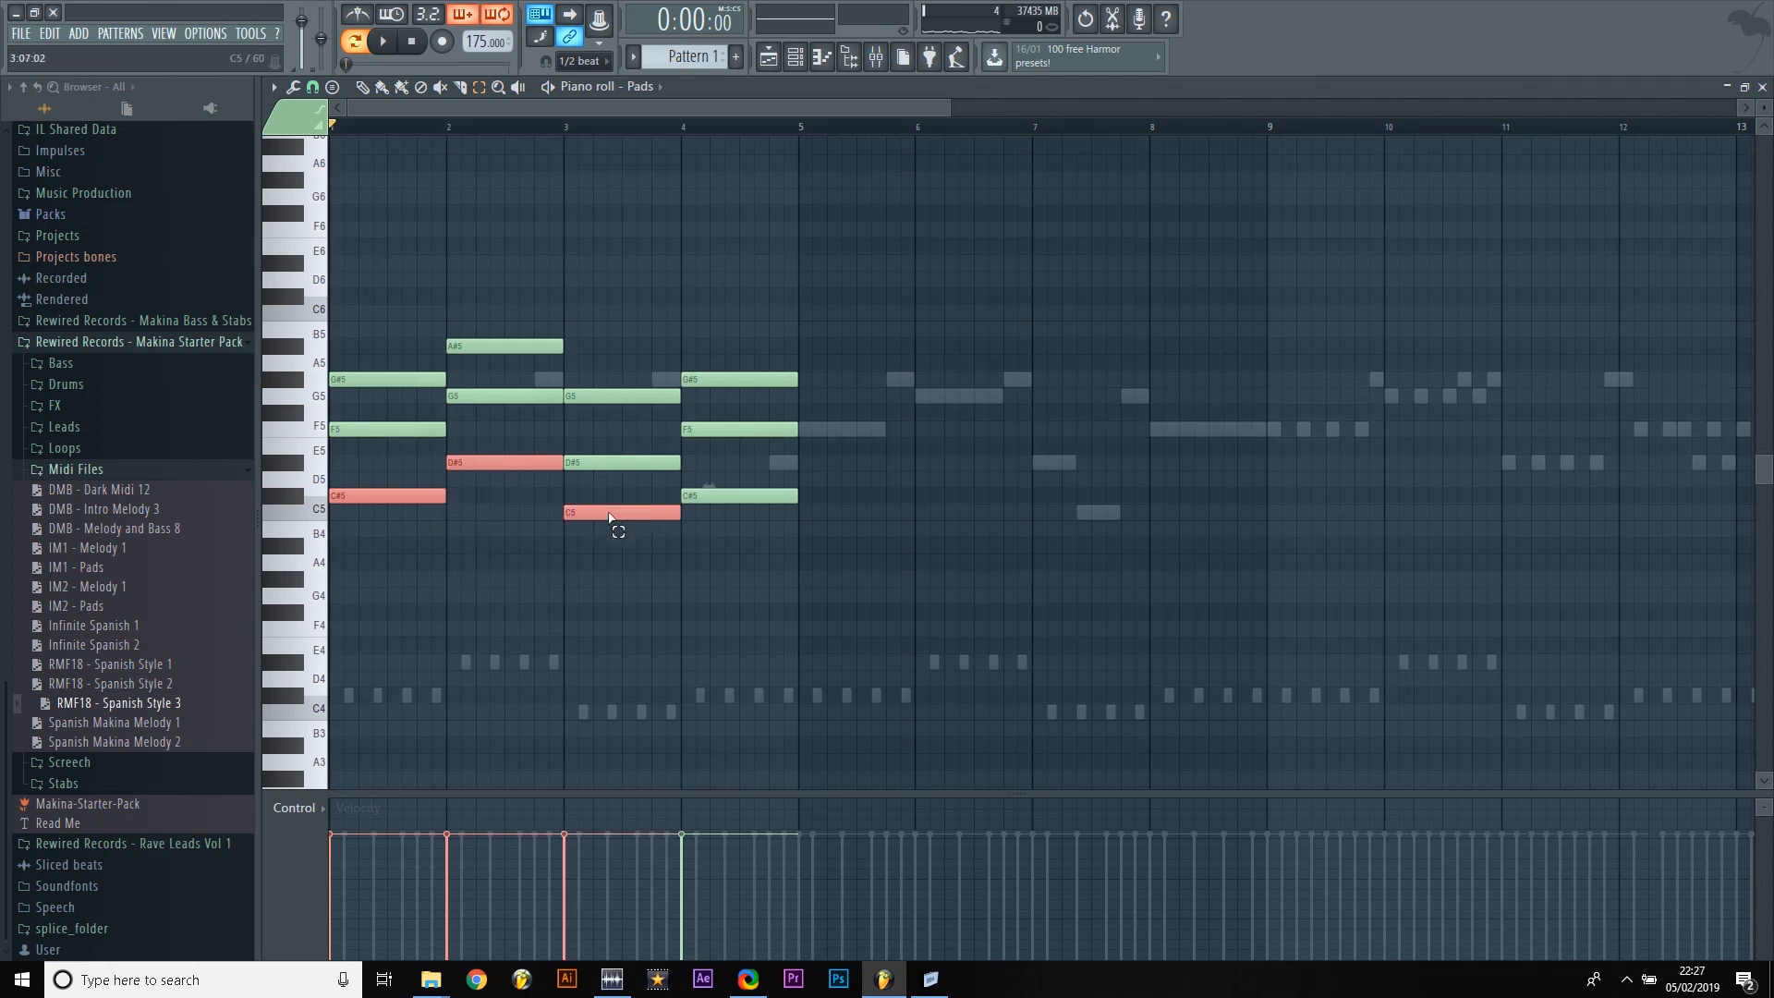
{"action": "left_click", "coordinate": [718, 498], "text": "ctrl+shift"}
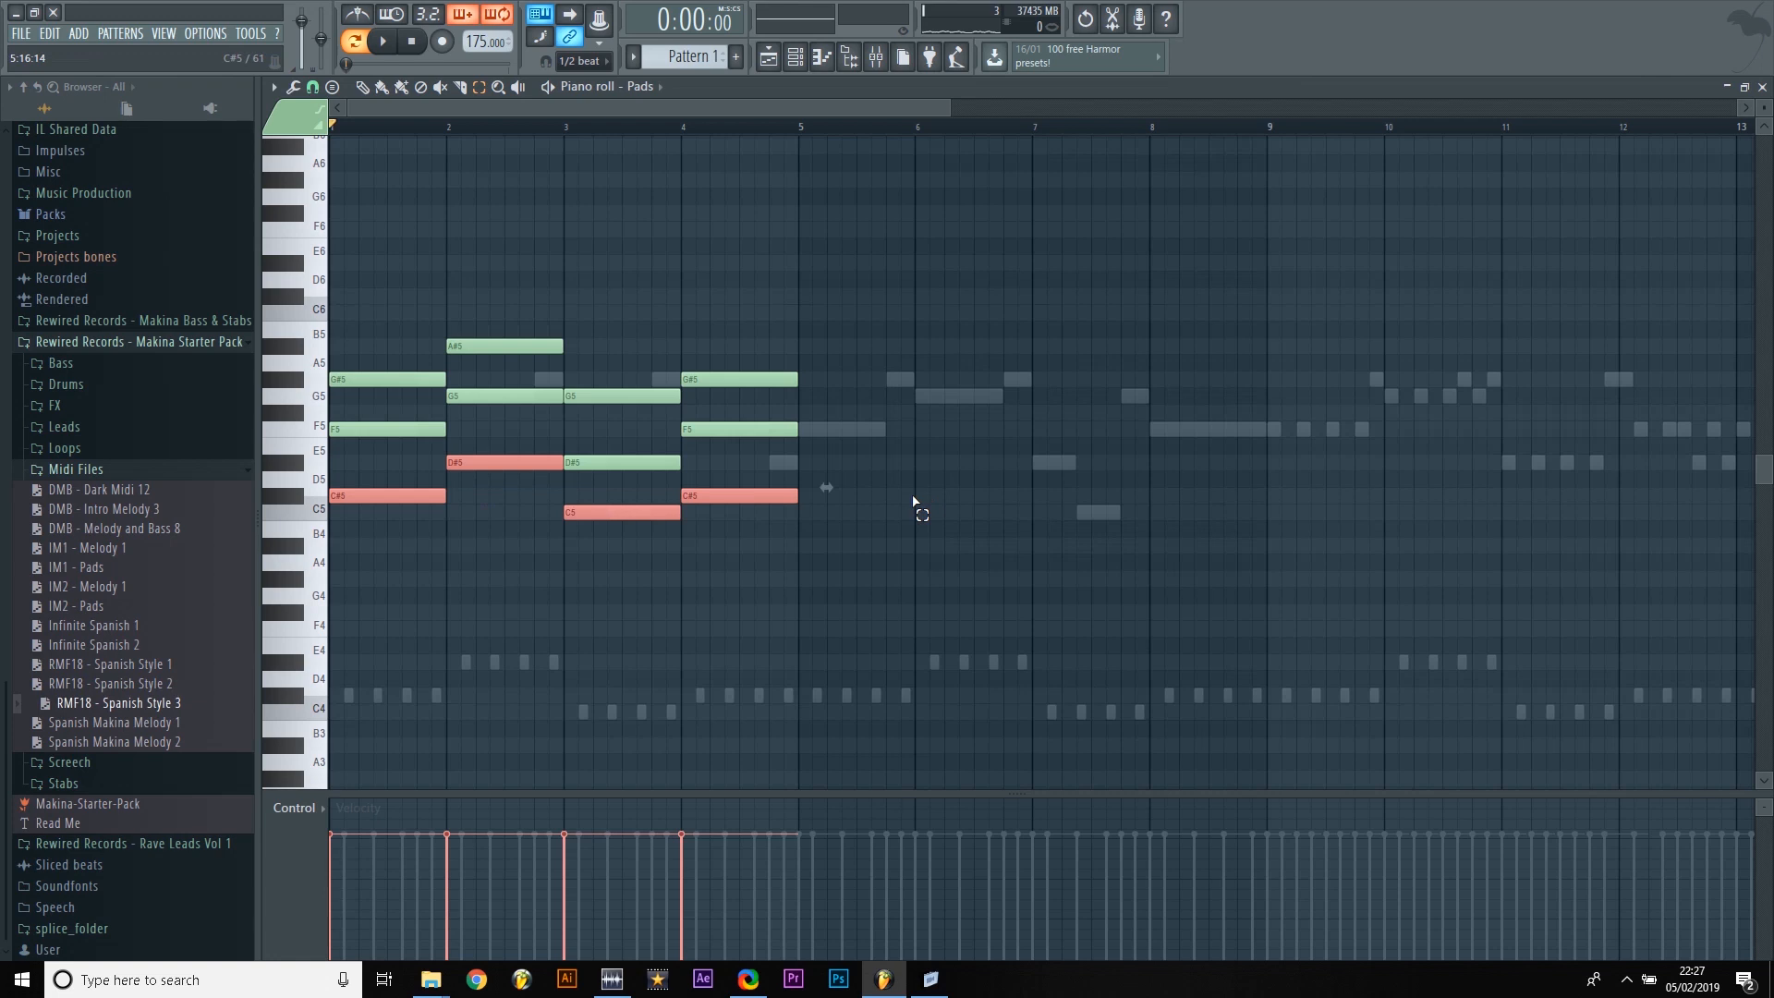
{"action": "key", "text": "ctrl+Up"}
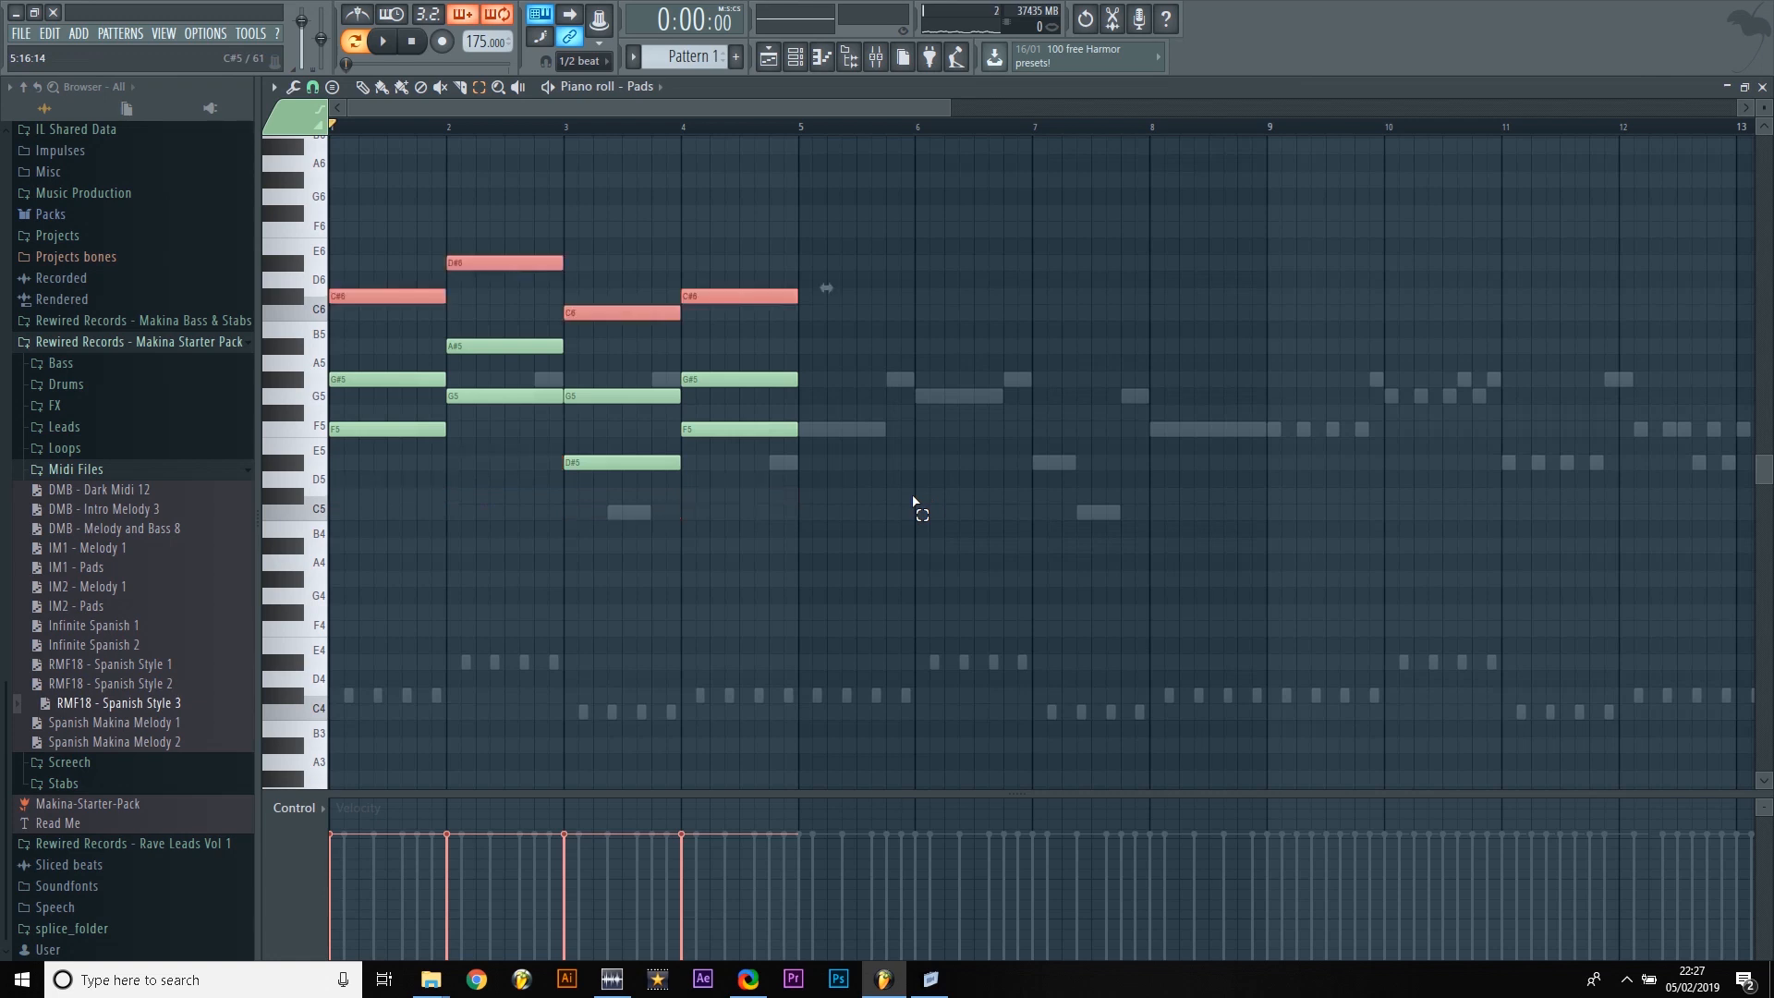
{"action": "key", "text": "space"}
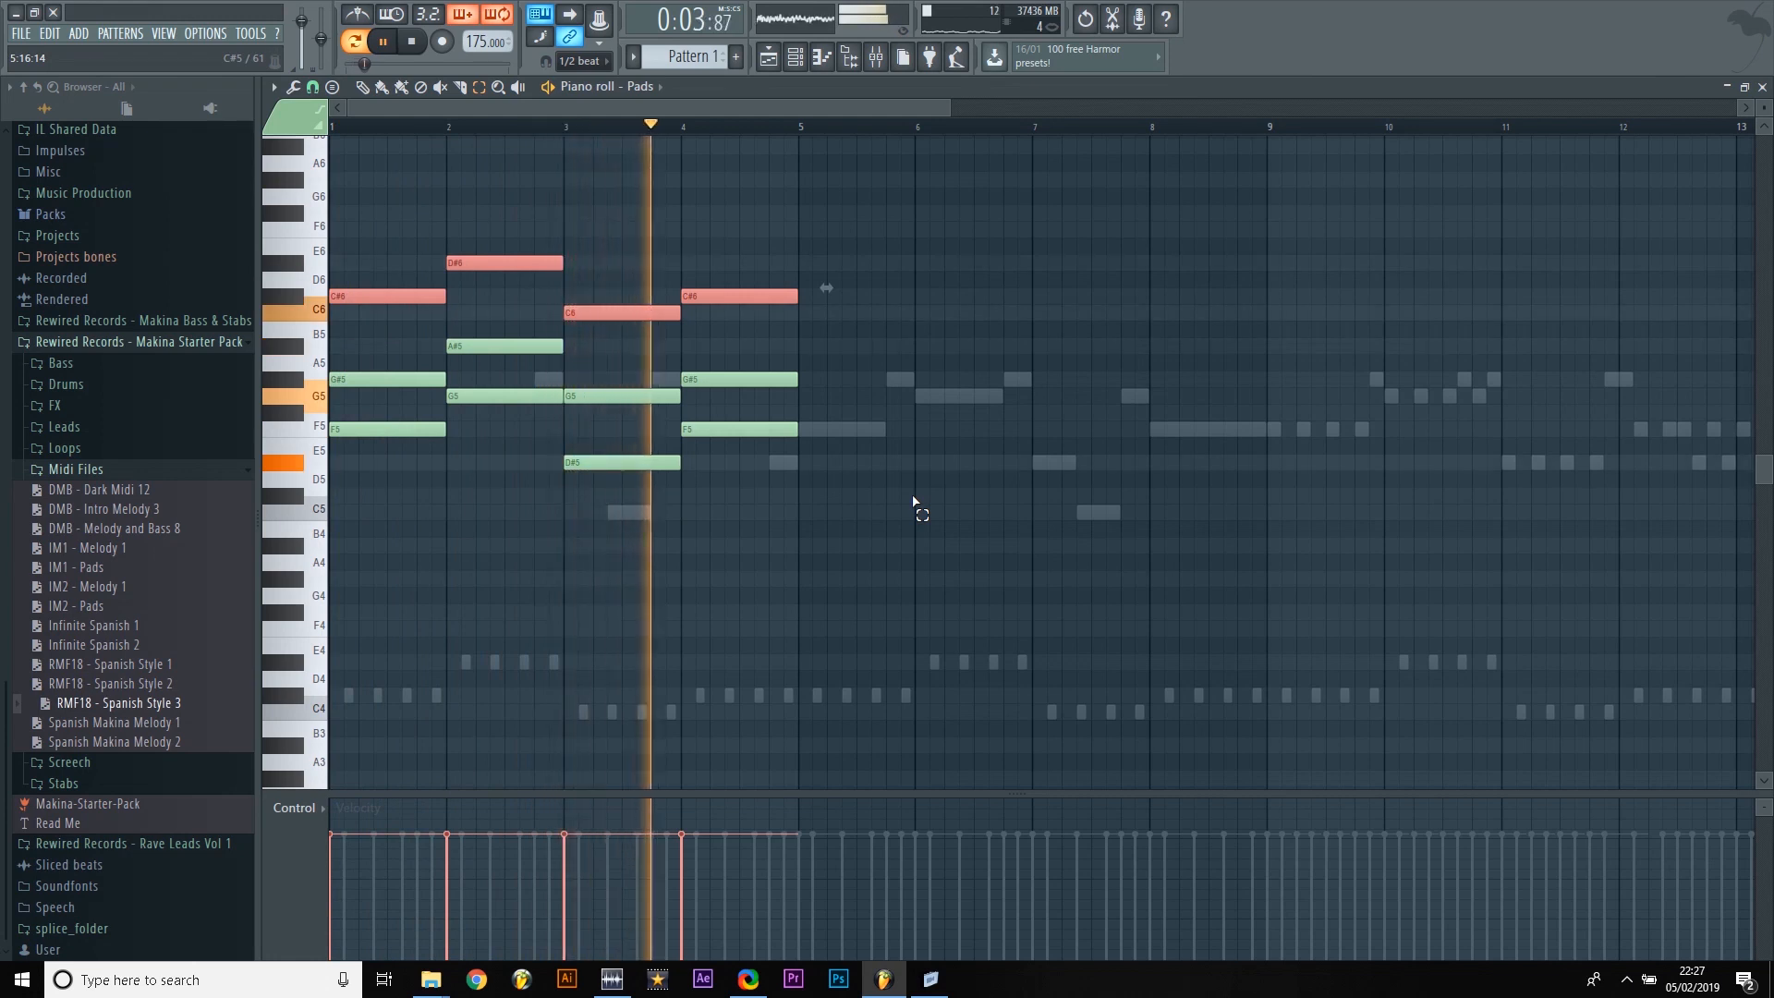
Step: Lower the raised notes one octave back to the bottom of each chord, stop playback and deselect them
{"action": "key", "text": "ctrl+Down"}
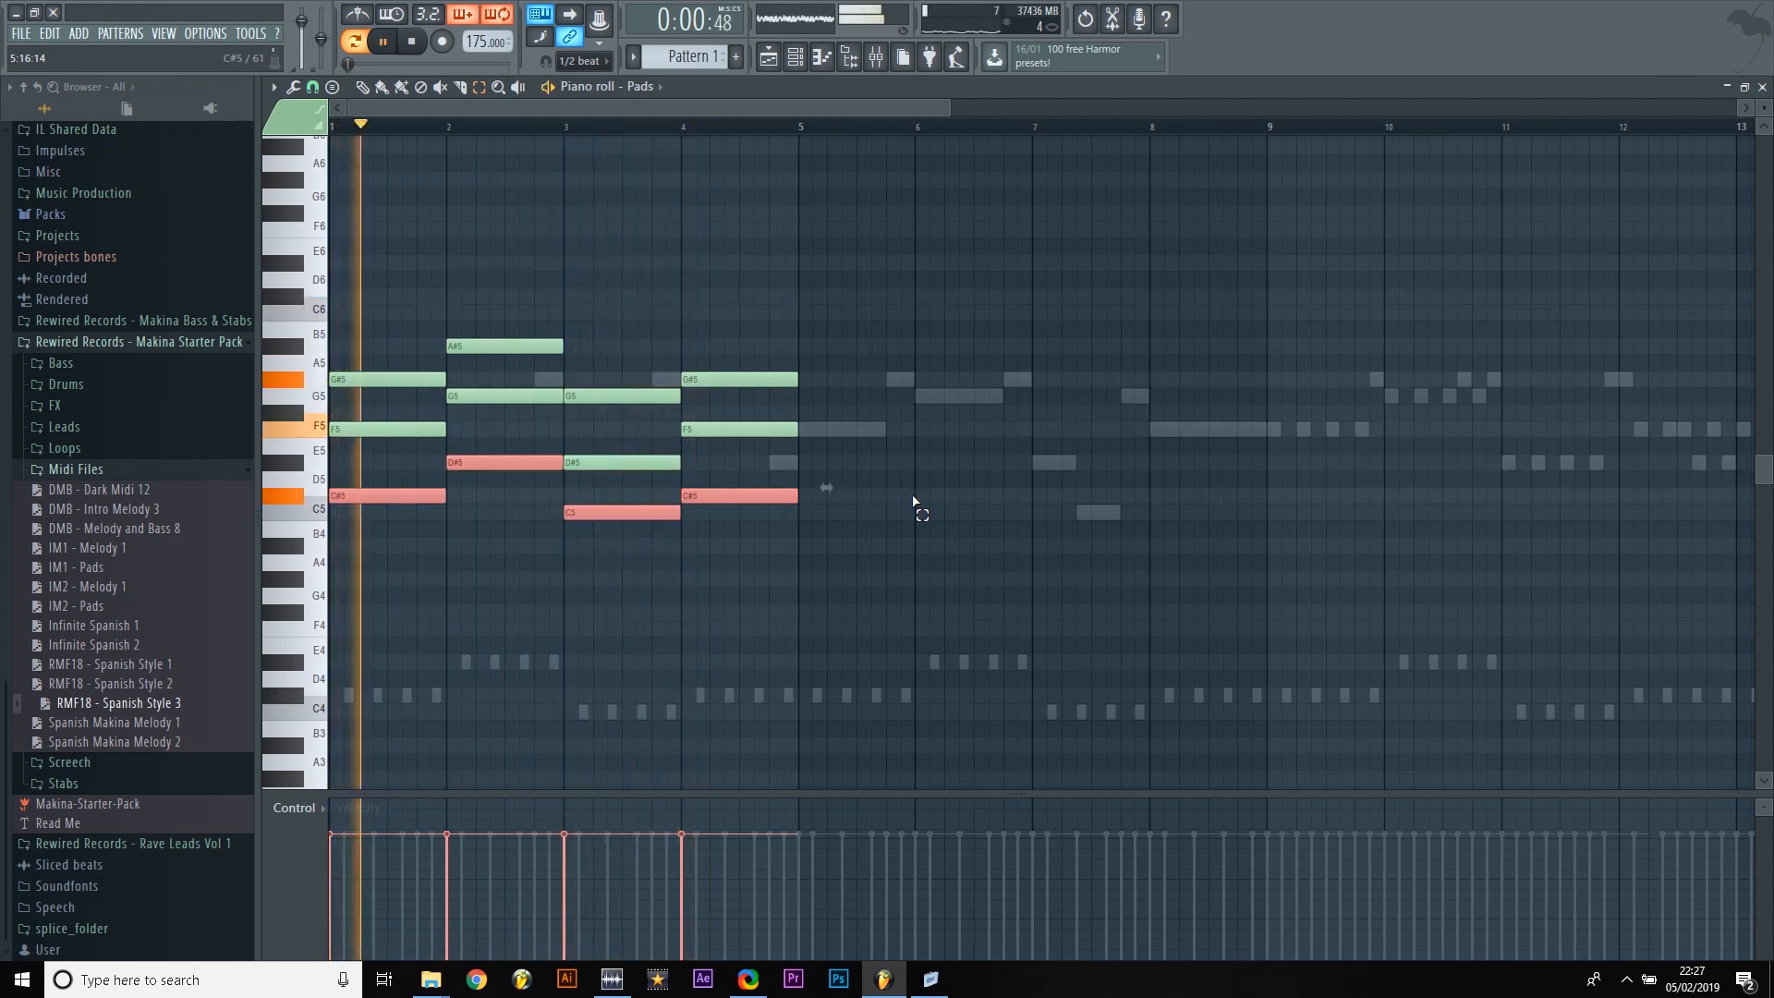
{"action": "key", "text": "space"}
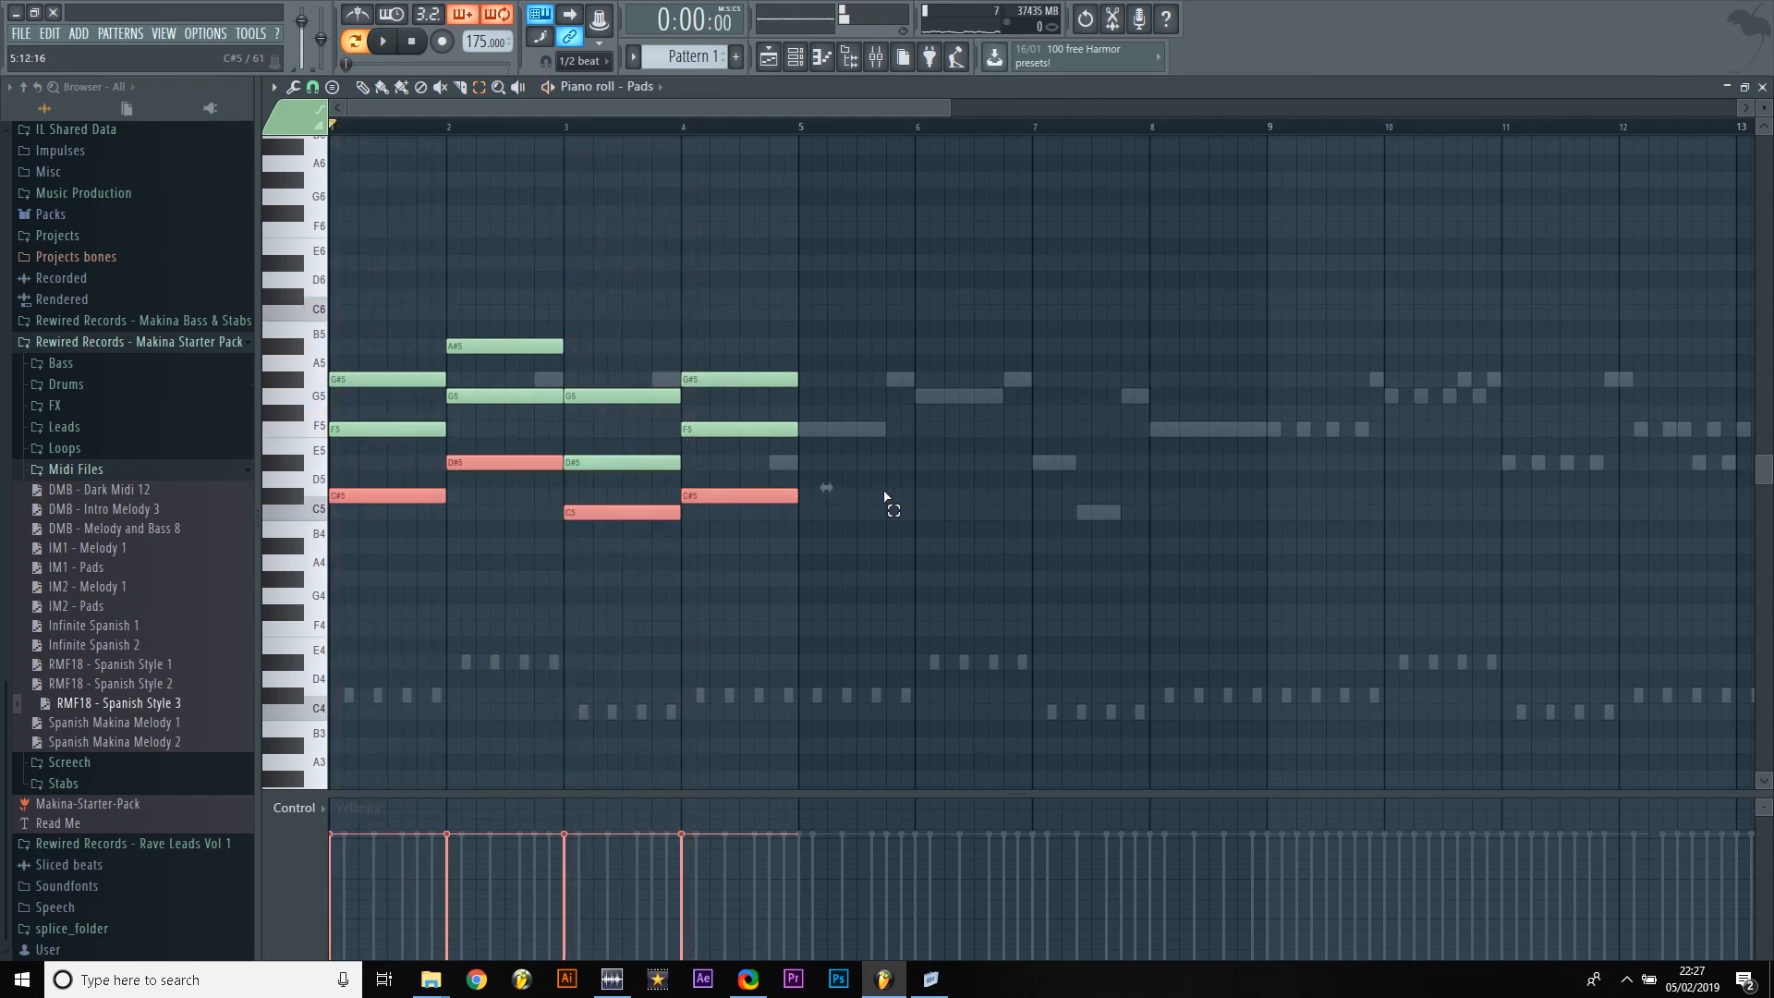
{"action": "left_click", "coordinate": [895, 487], "text": "ctrl"}
Step: Raise the middle note of each of the four chords one octave and play the pattern
{"action": "left_click", "coordinate": [387, 431], "text": "ctrl"}
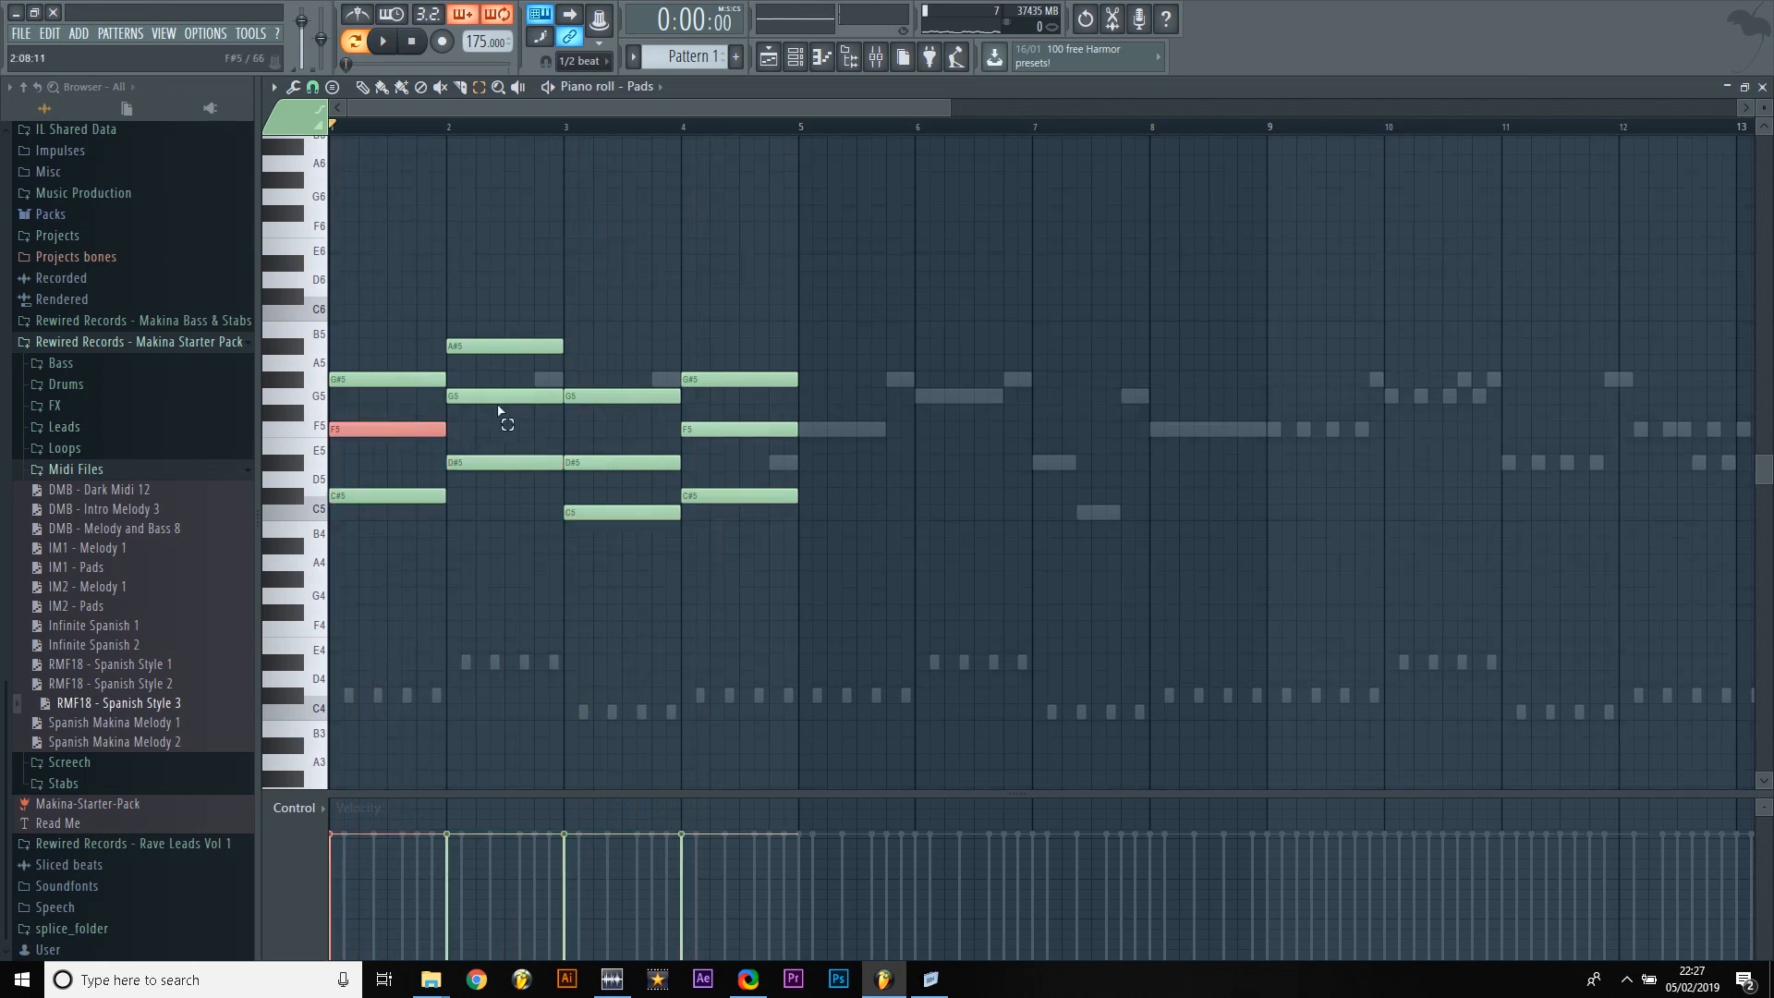
{"action": "left_click", "coordinate": [504, 398], "text": "ctrl"}
{"action": "left_click", "coordinate": [582, 463], "text": "ctrl"}
{"action": "left_click", "coordinate": [732, 431], "text": "ctrl"}
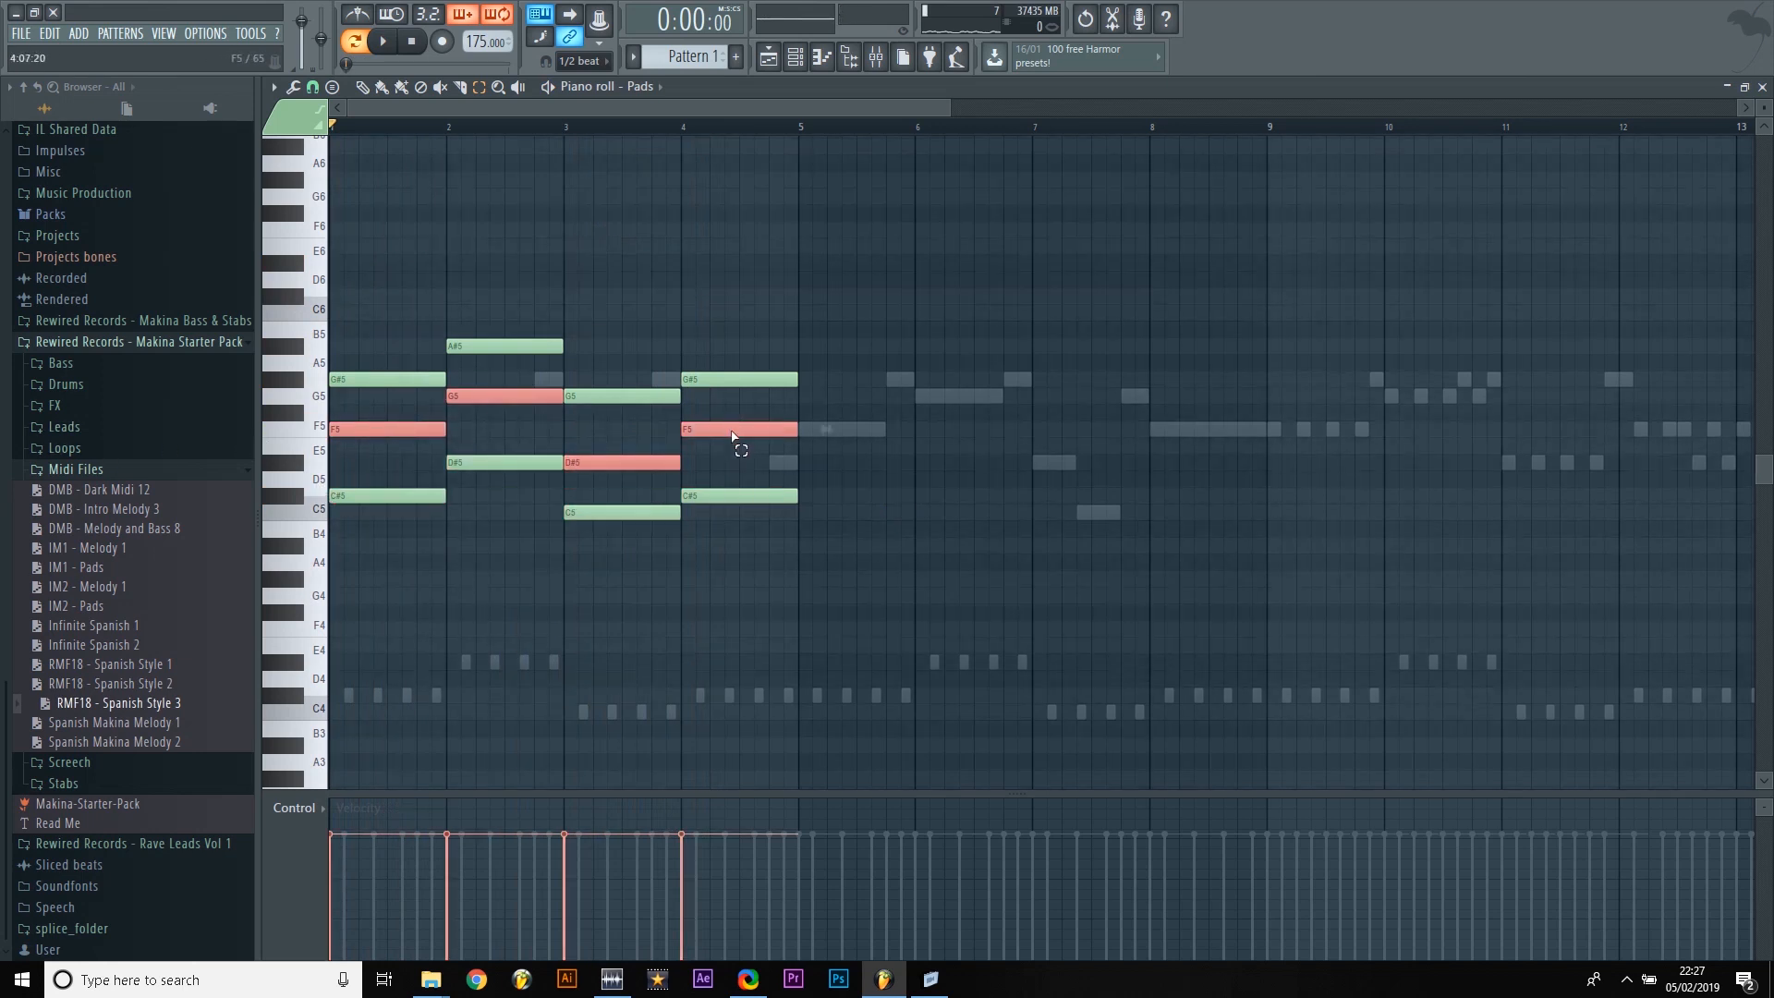
{"action": "key", "text": "ctrl+Up"}
{"action": "key", "text": "space"}
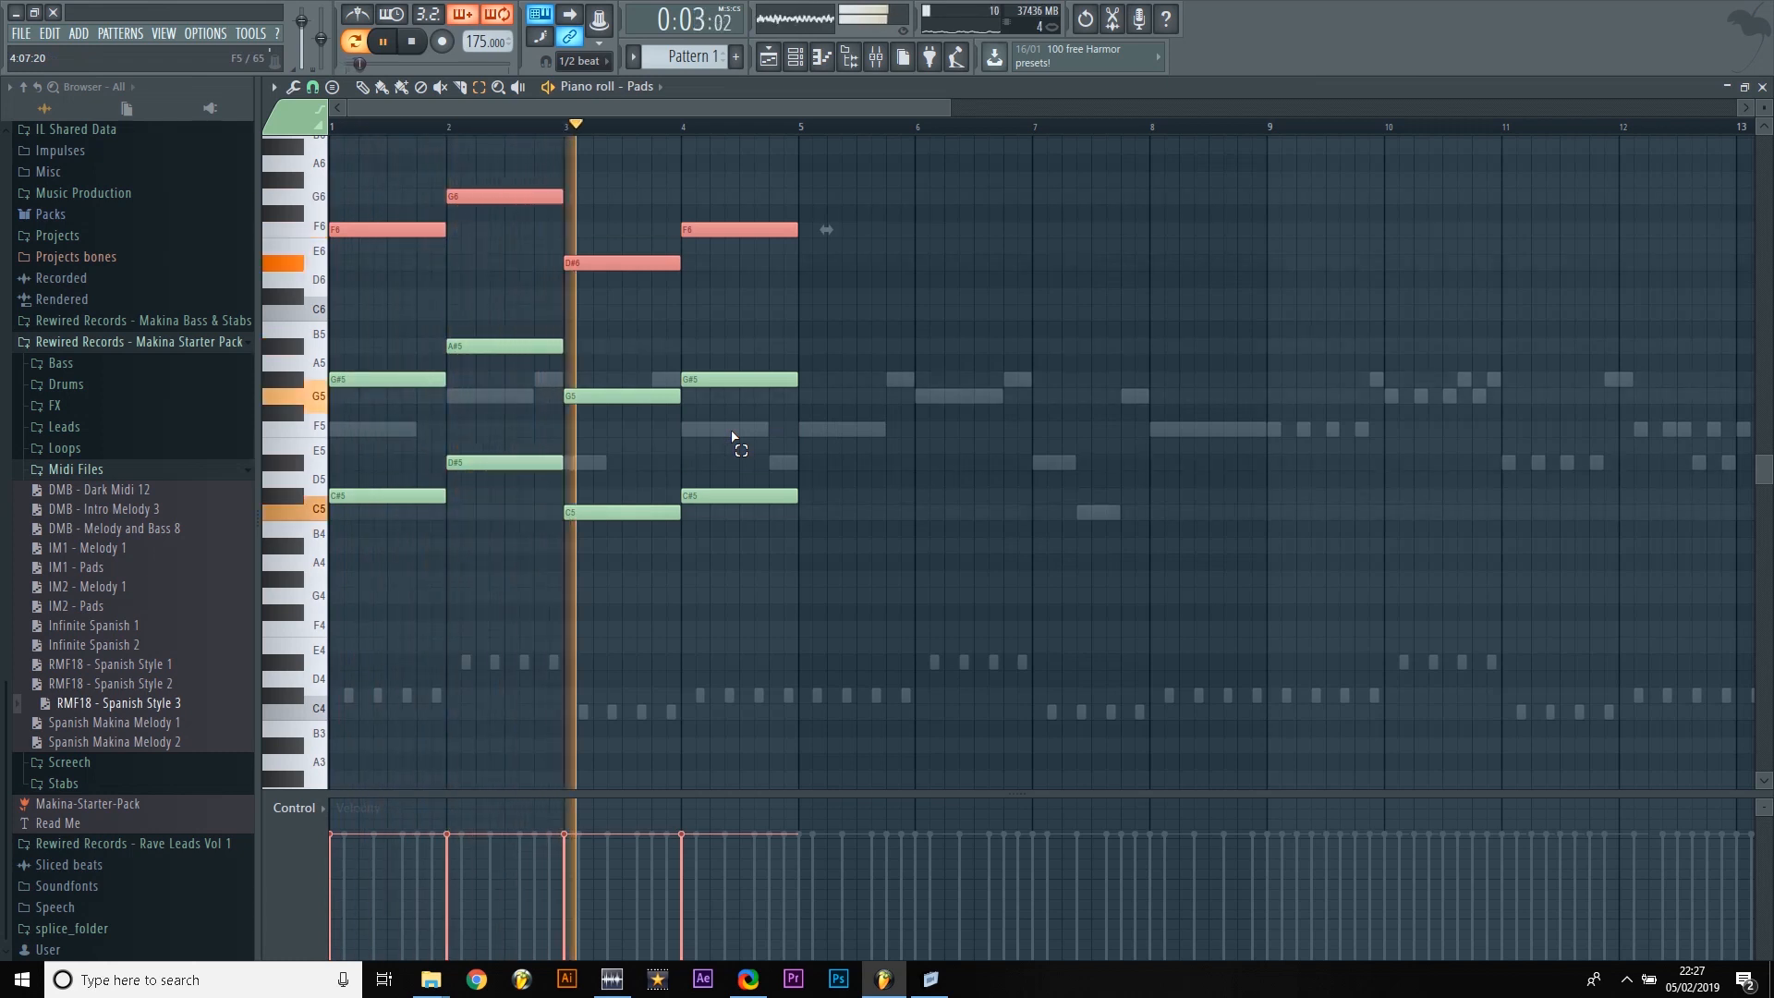
Step: Stop playback, return the raised middle notes to their original octave and deselect them
{"action": "key", "text": "space"}
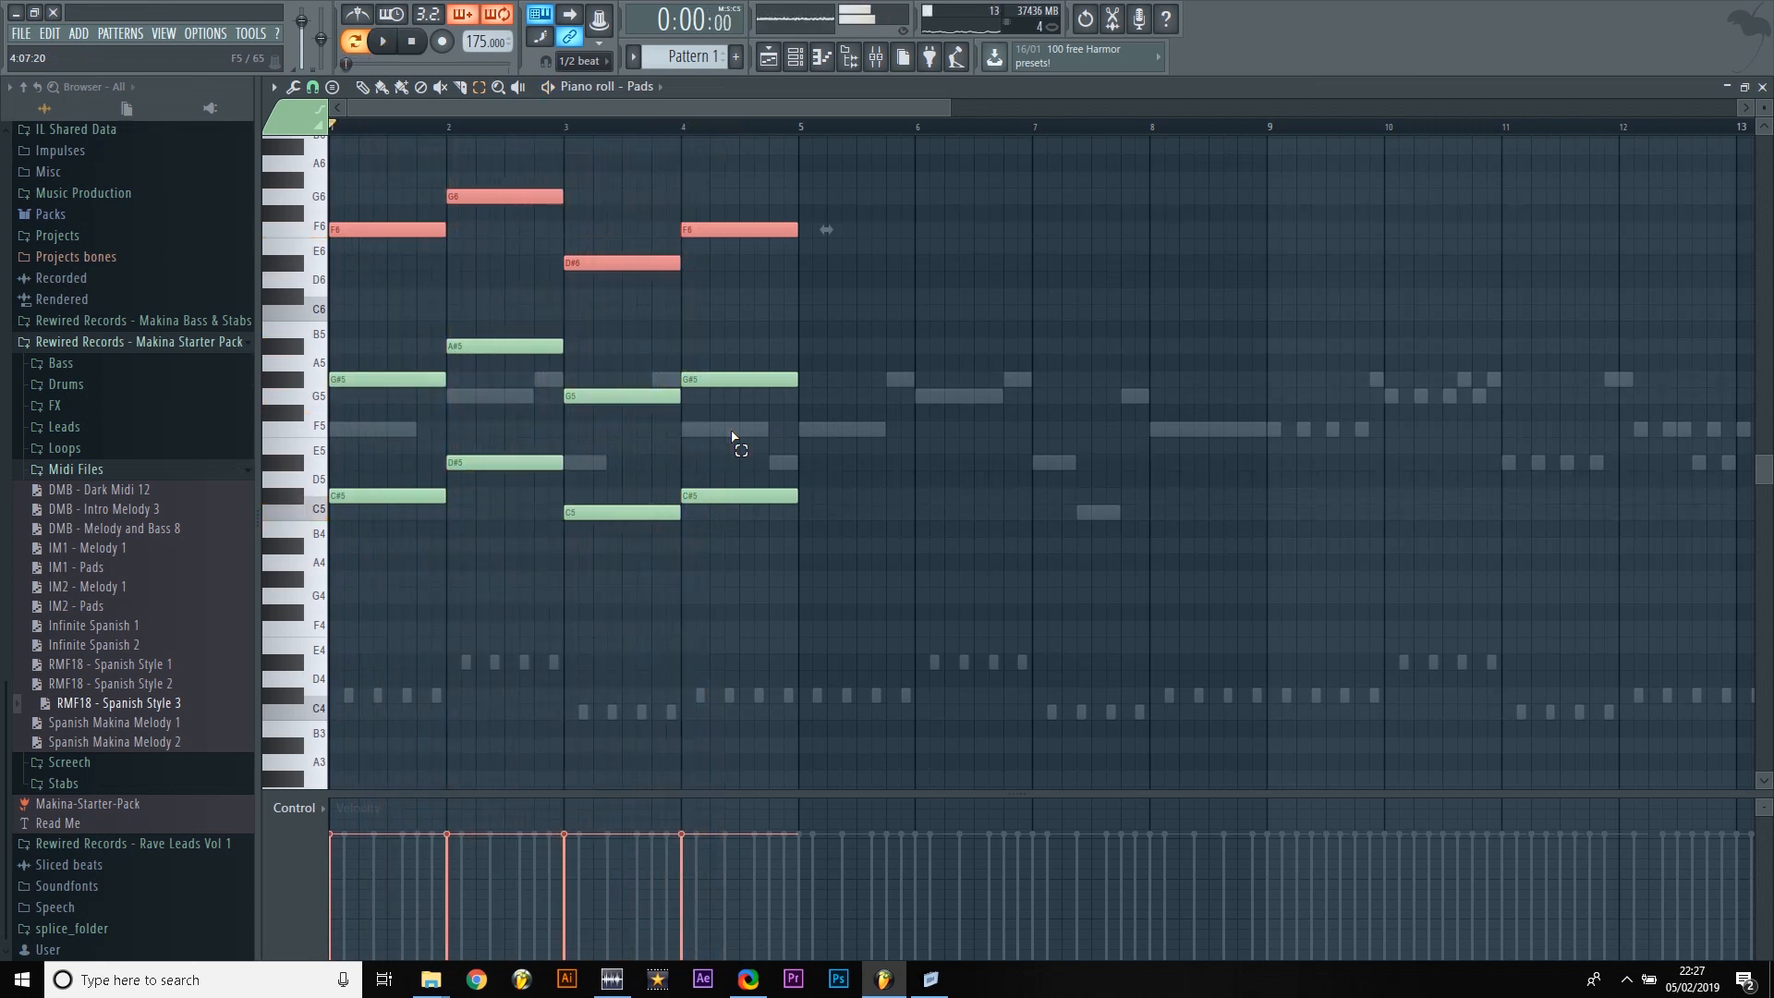
{"action": "key", "text": "ctrl+Down"}
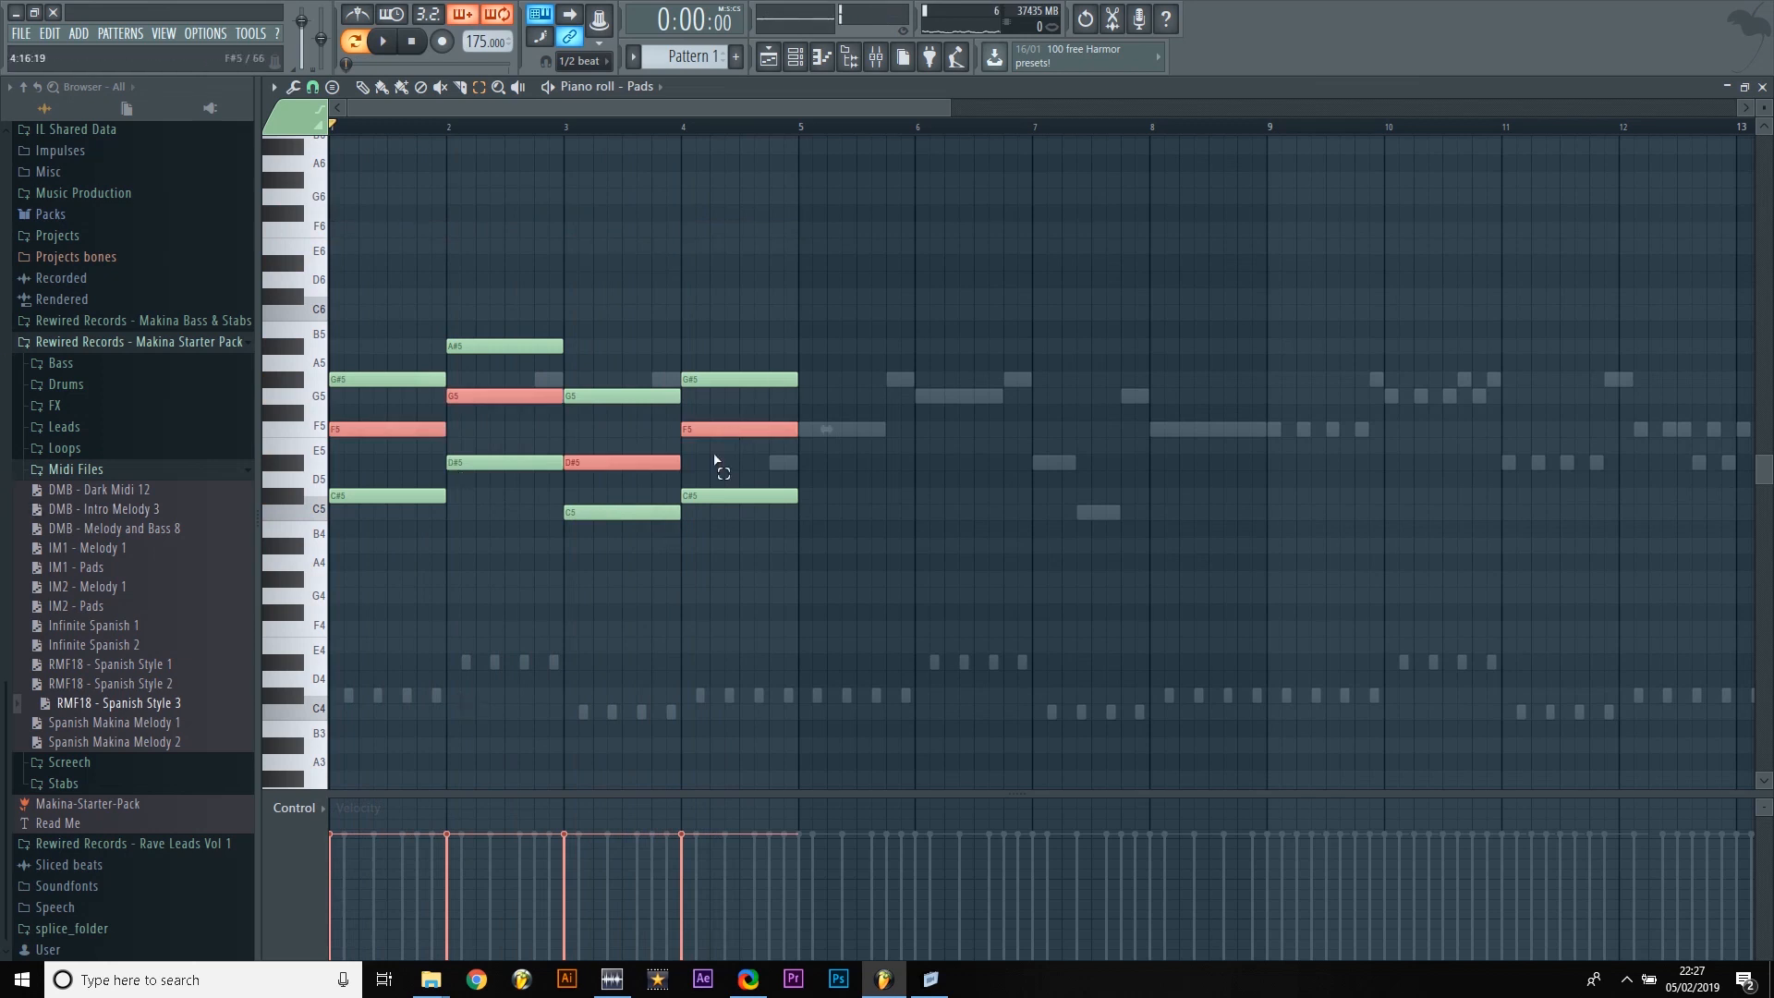
{"action": "key", "text": "ctrl+d"}
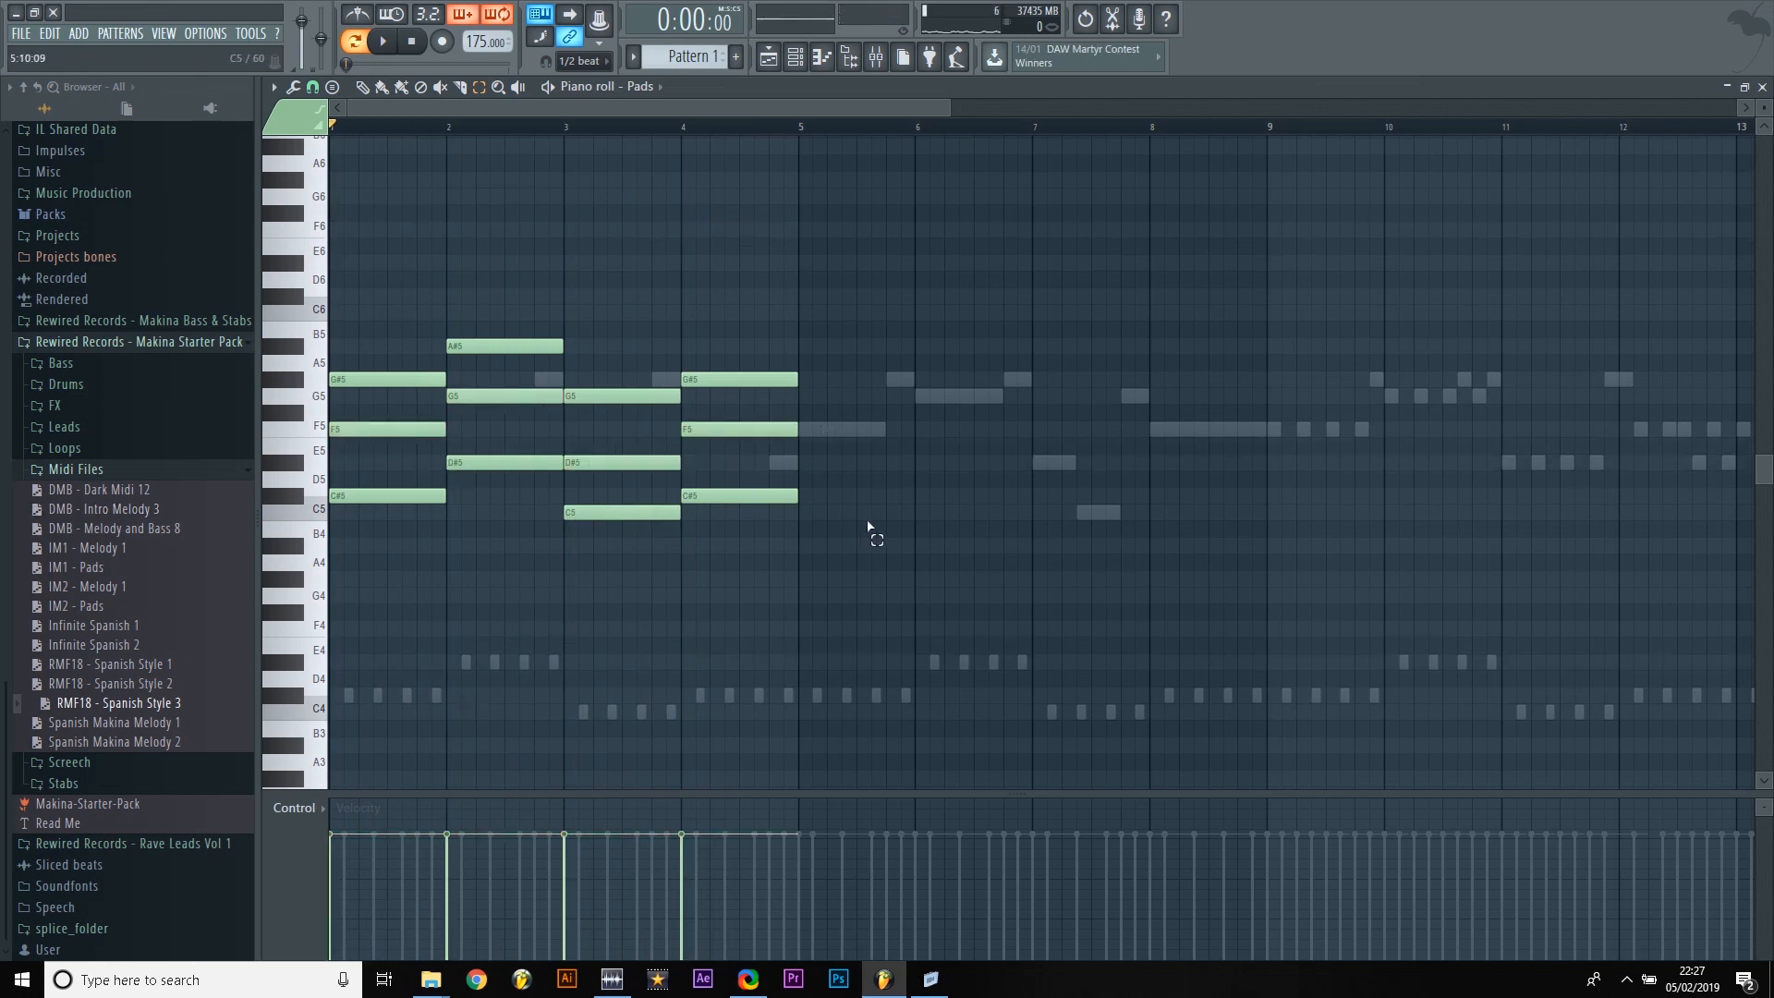
Step: Delete the four bass notes around C3 under the chords in bars 1 to 4 and play the pattern without them
{"action": "scroll", "coordinate": [868, 527], "scroll_direction": "down", "scroll_amount": 5}
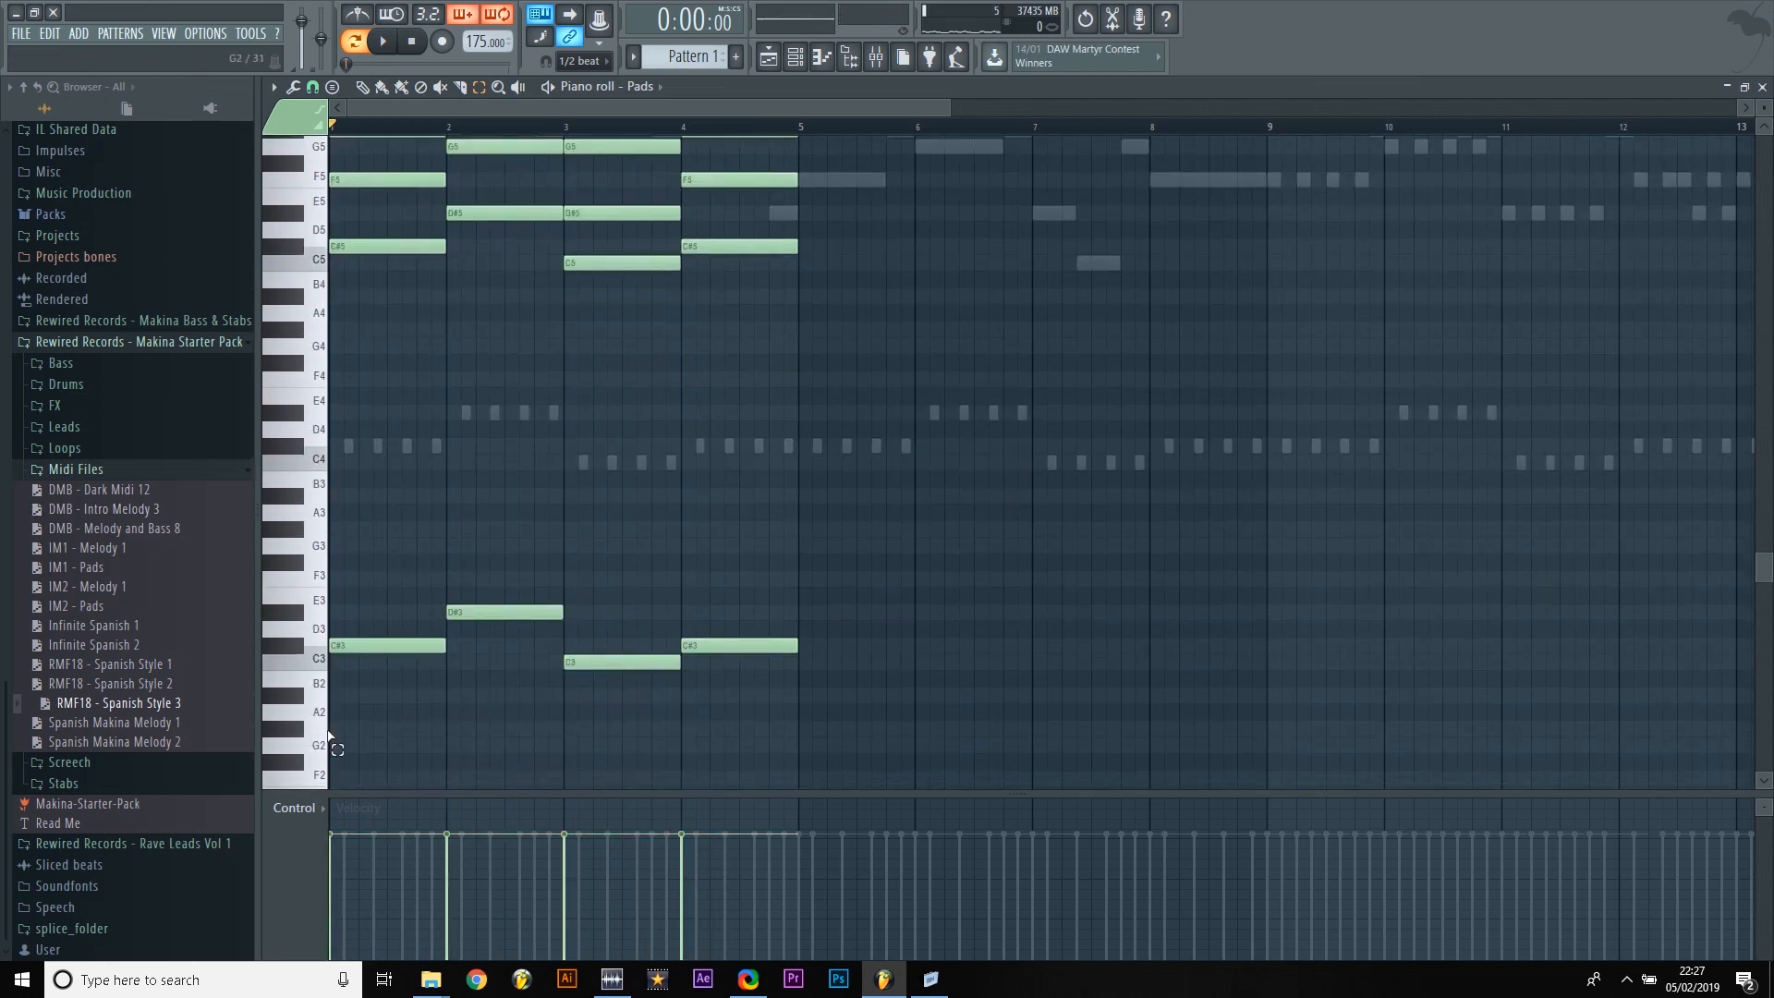
{"action": "scroll", "coordinate": [525, 380], "scroll_direction": "up", "scroll_amount": 2}
{"action": "left_click_drag", "start_coordinate": [388, 624], "coordinate": [813, 768]}
{"action": "scroll", "coordinate": [978, 523], "scroll_direction": "down", "scroll_amount": 1}
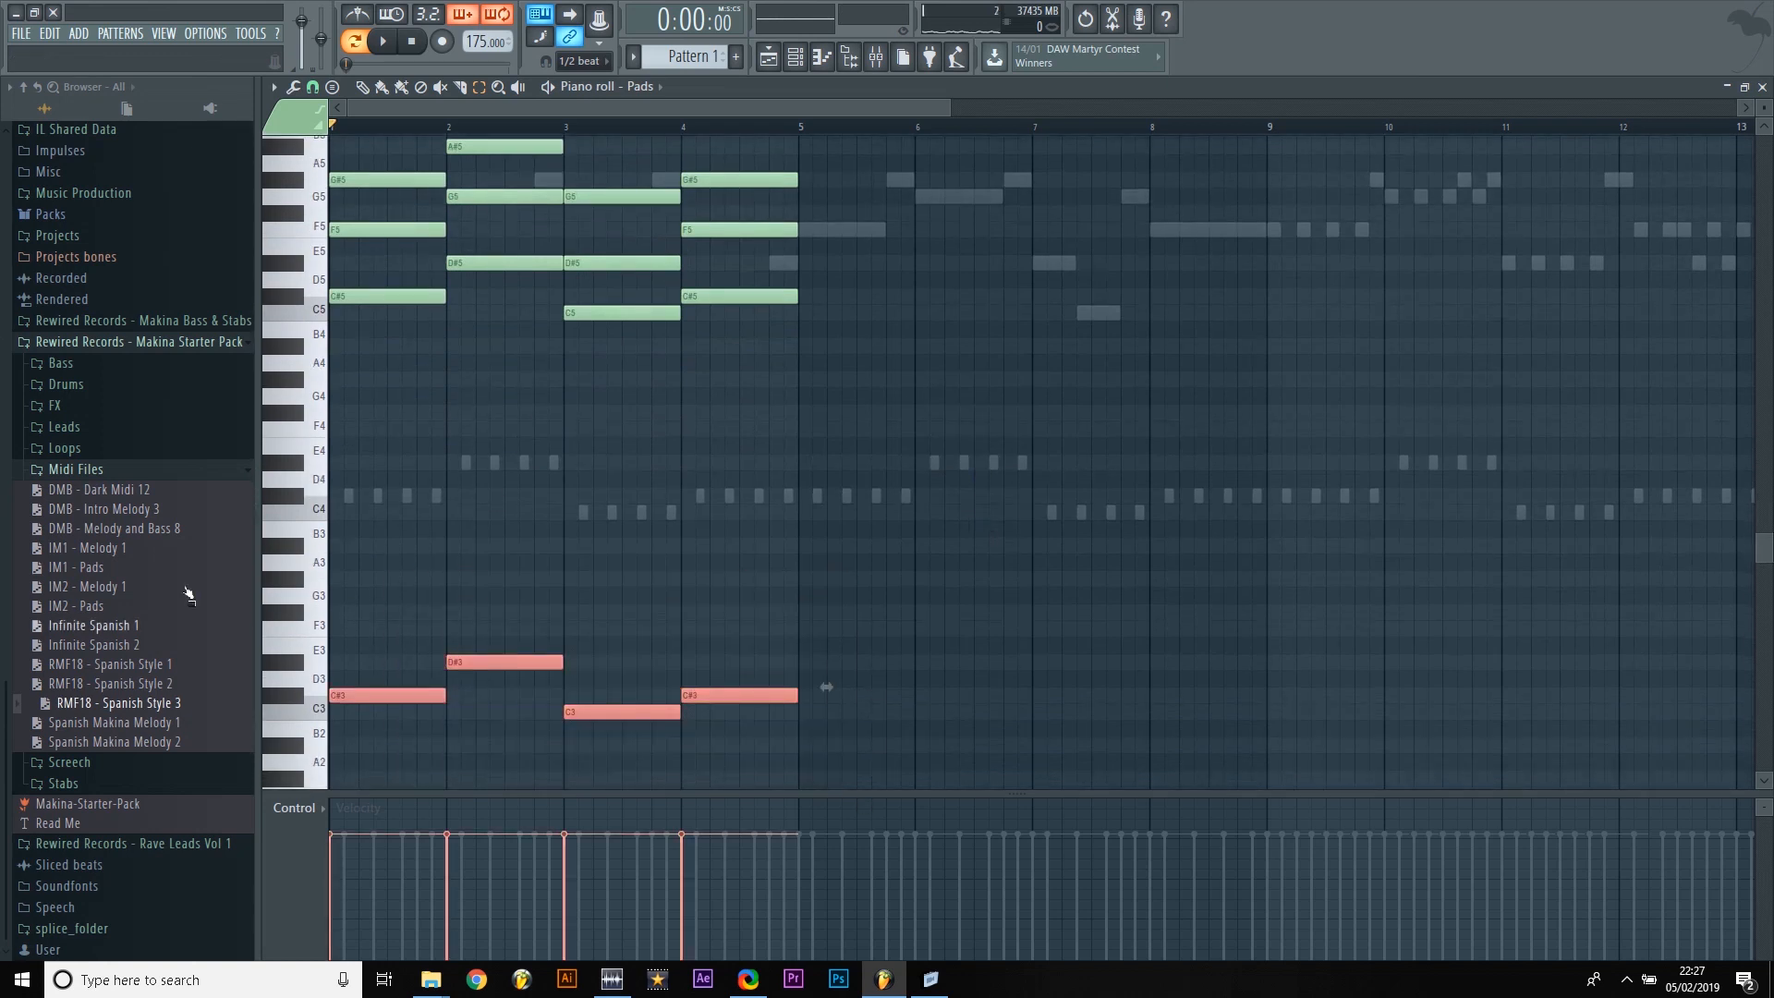
{"action": "left_click", "coordinate": [645, 659]}
{"action": "key", "text": "space"}
{"action": "scroll", "coordinate": [657, 584], "scroll_direction": "up", "scroll_amount": 2}
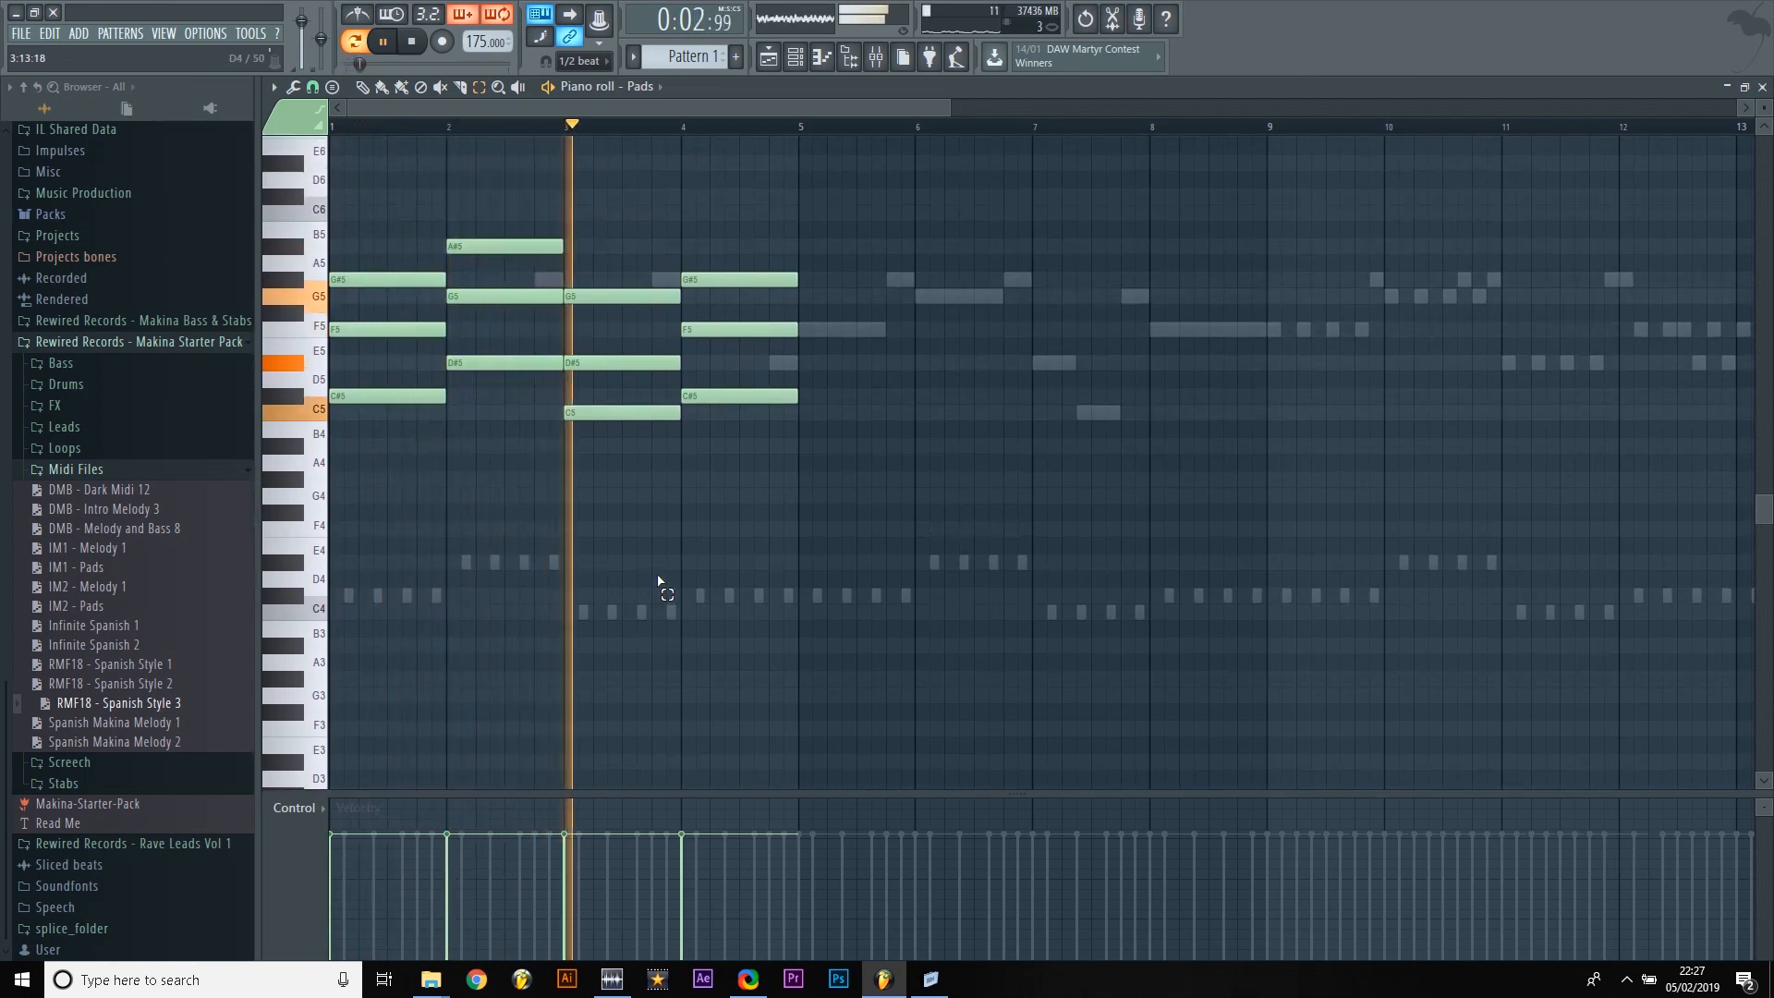
{"action": "key", "text": "space"}
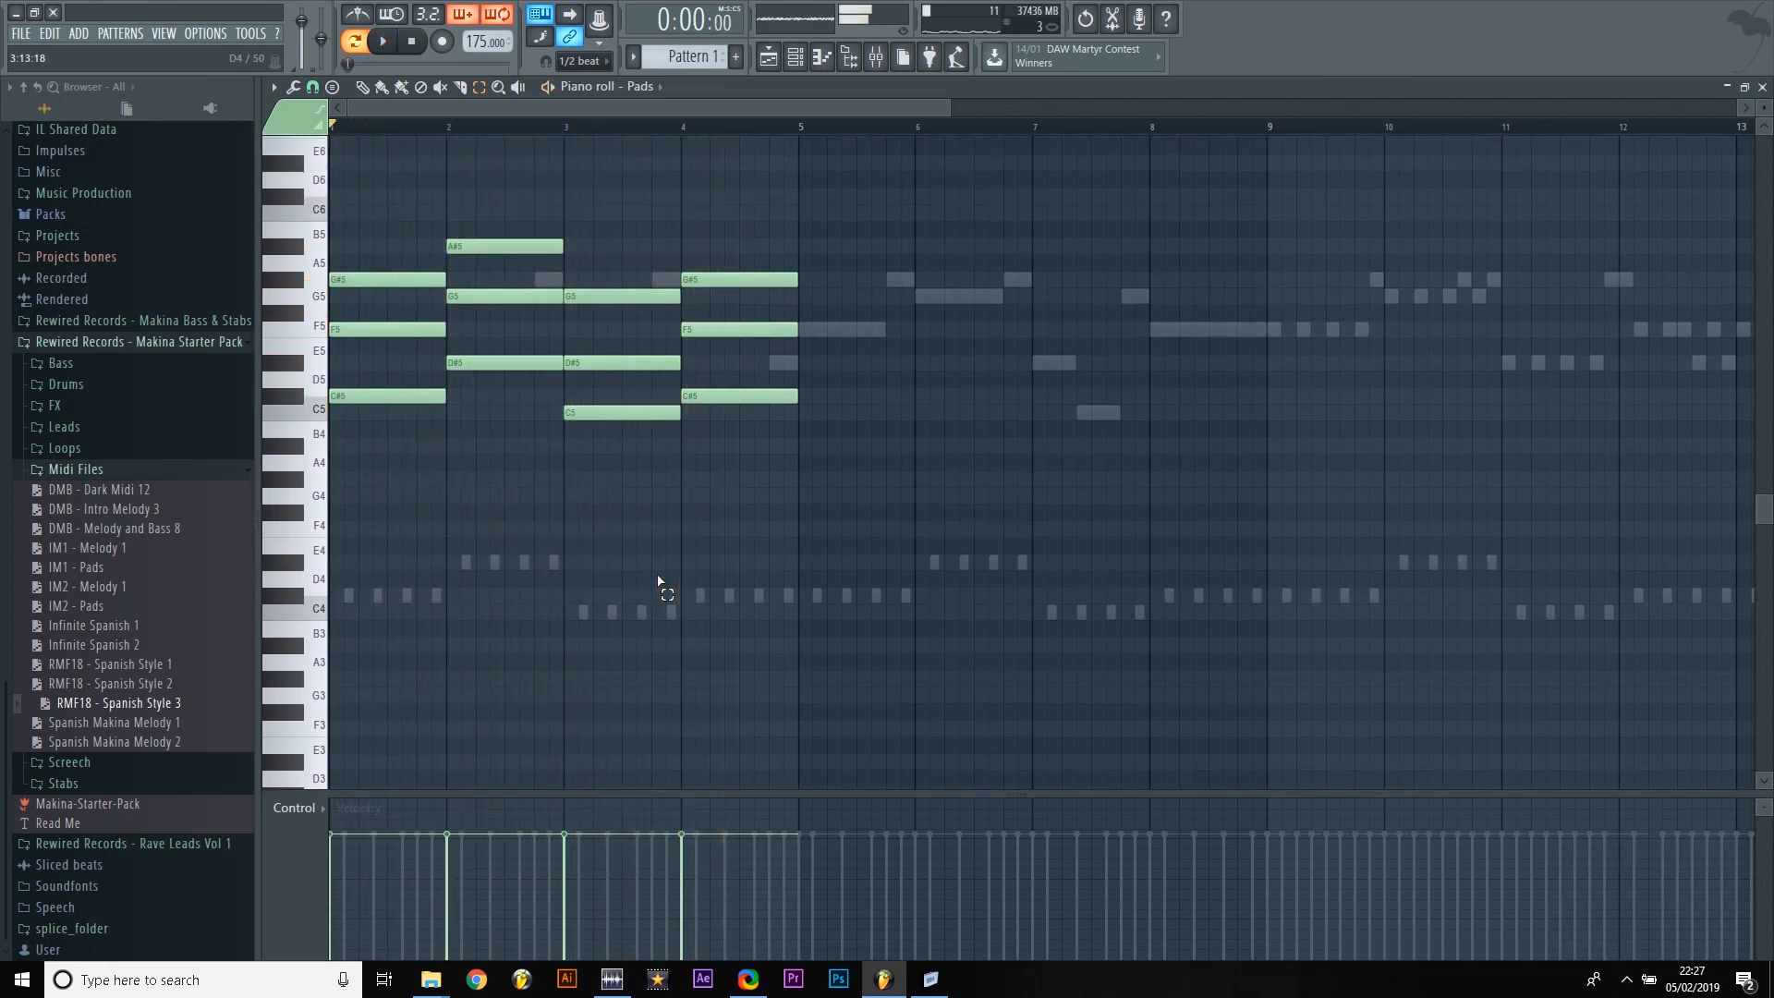
Step: Duplicate all four three-note chords, move the copy so it fills bars 5 to 8, and deselect it
{"action": "left_click_drag", "start_coordinate": [358, 237], "coordinate": [972, 492]}
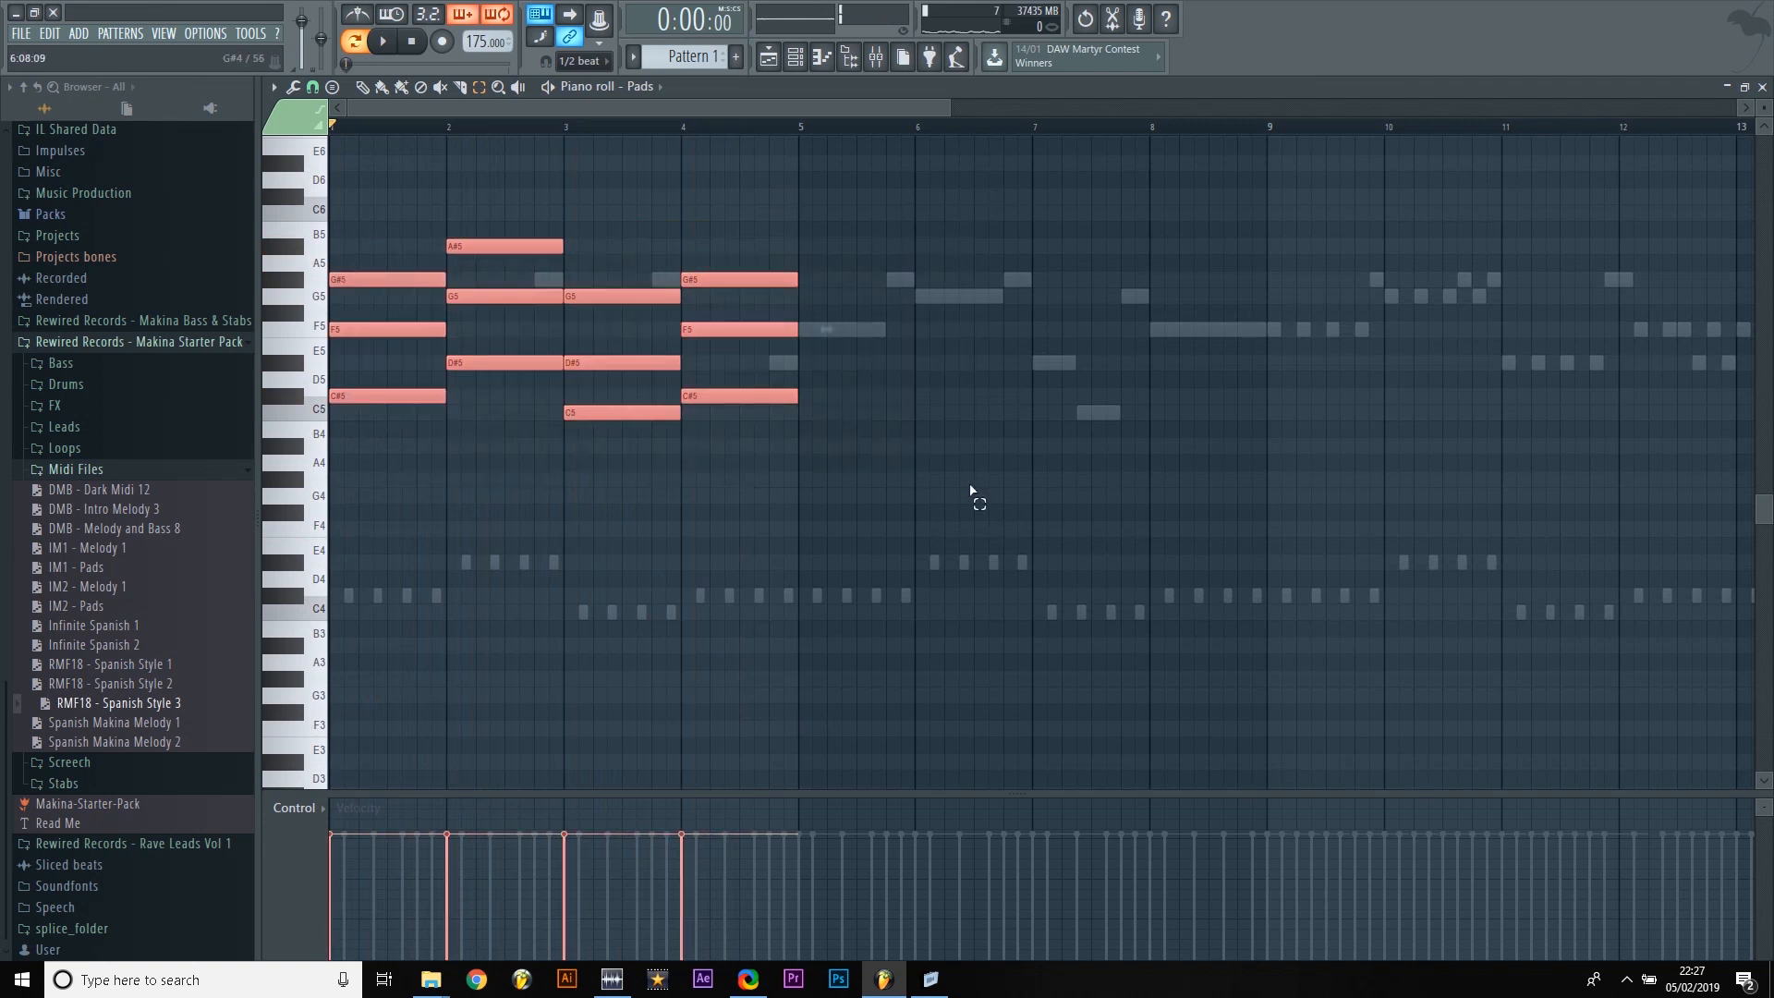
{"action": "key", "text": "ctrl+v"}
{"action": "key", "text": "shift+Right"}
{"action": "key", "text": "shift+Right"}
{"action": "key", "text": "shift+Right"}
{"action": "key", "text": "shift+Right"}
{"action": "key", "text": "shift+Right"}
{"action": "key", "text": "shift+Right"}
{"action": "key", "text": "shift+Right"}
{"action": "key", "text": "shift+Right"}
{"action": "key", "text": "shift+Right"}
{"action": "key", "text": "shift+Right"}
{"action": "key", "text": "shift+Right"}
{"action": "key", "text": "shift+Right"}
{"action": "key", "text": "shift+Right"}
{"action": "key", "text": "shift+Right"}
{"action": "key", "text": "shift+Right"}
{"action": "key", "text": "shift+Right"}
{"action": "key", "text": "shift+Right"}
{"action": "key", "text": "shift+Right"}
{"action": "key", "text": "shift+Right"}
{"action": "key", "text": "shift+Right"}
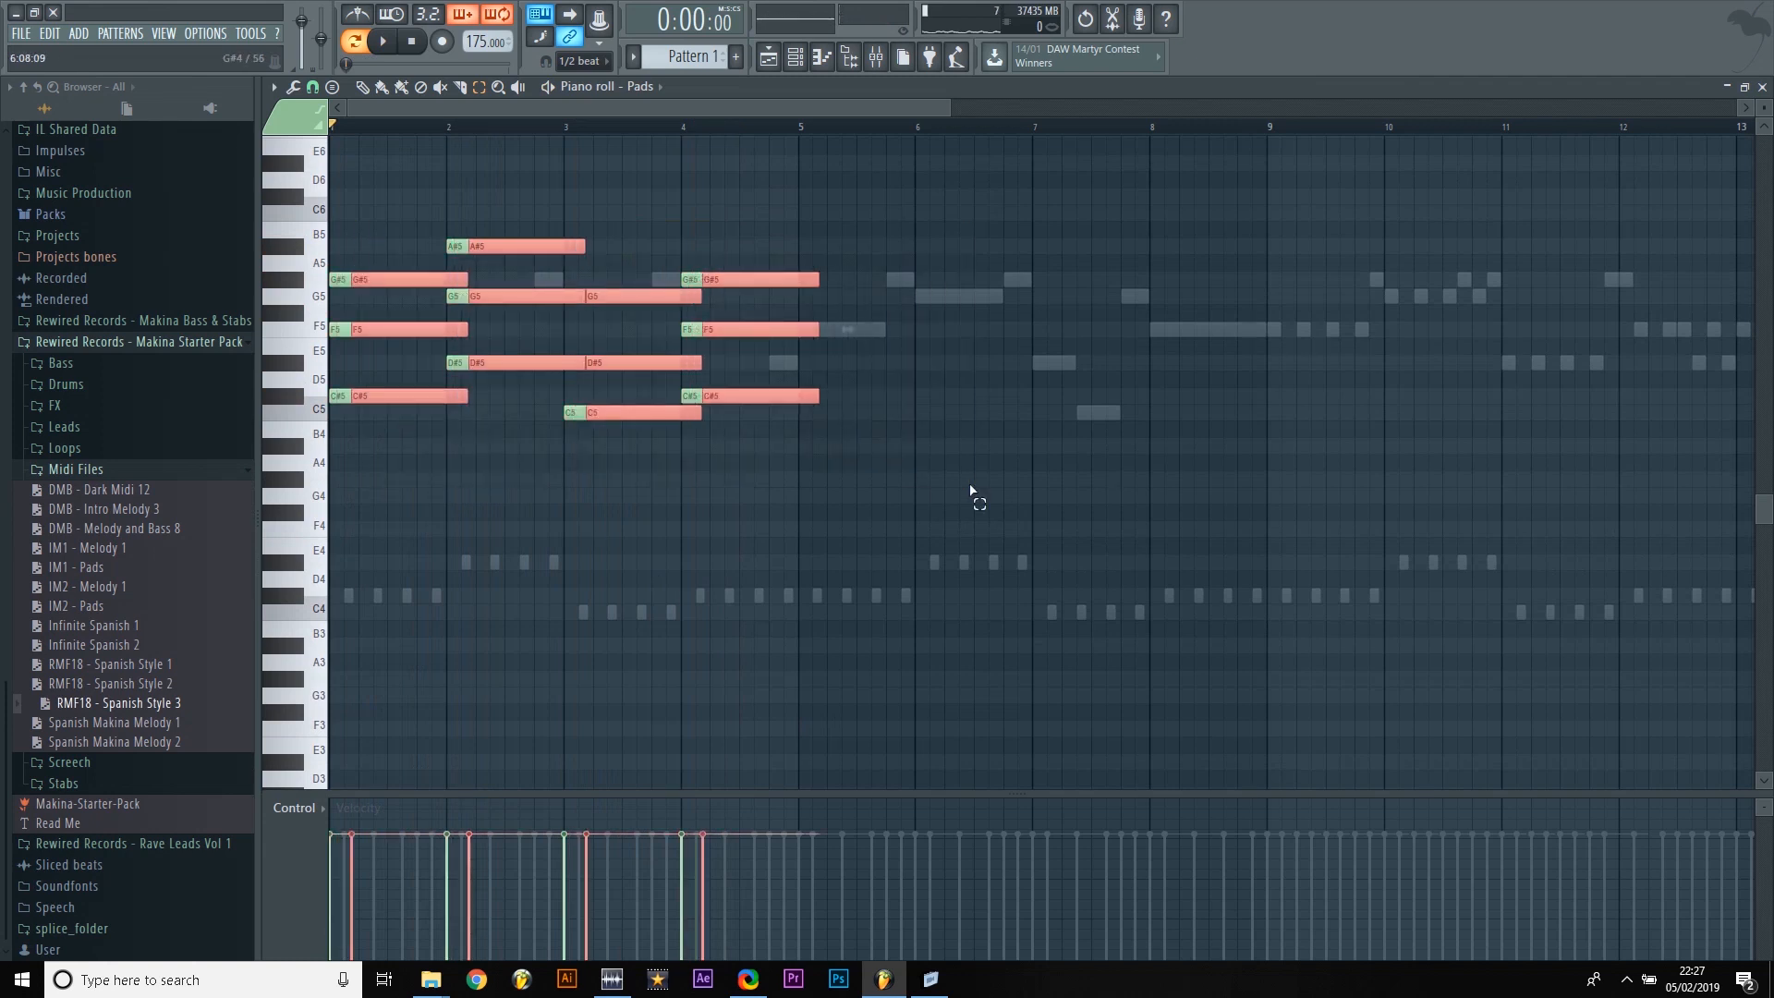
{"action": "key", "text": "shift+Right"}
{"action": "key", "text": "shift+Right"}
{"action": "key", "text": "shift+Right"}
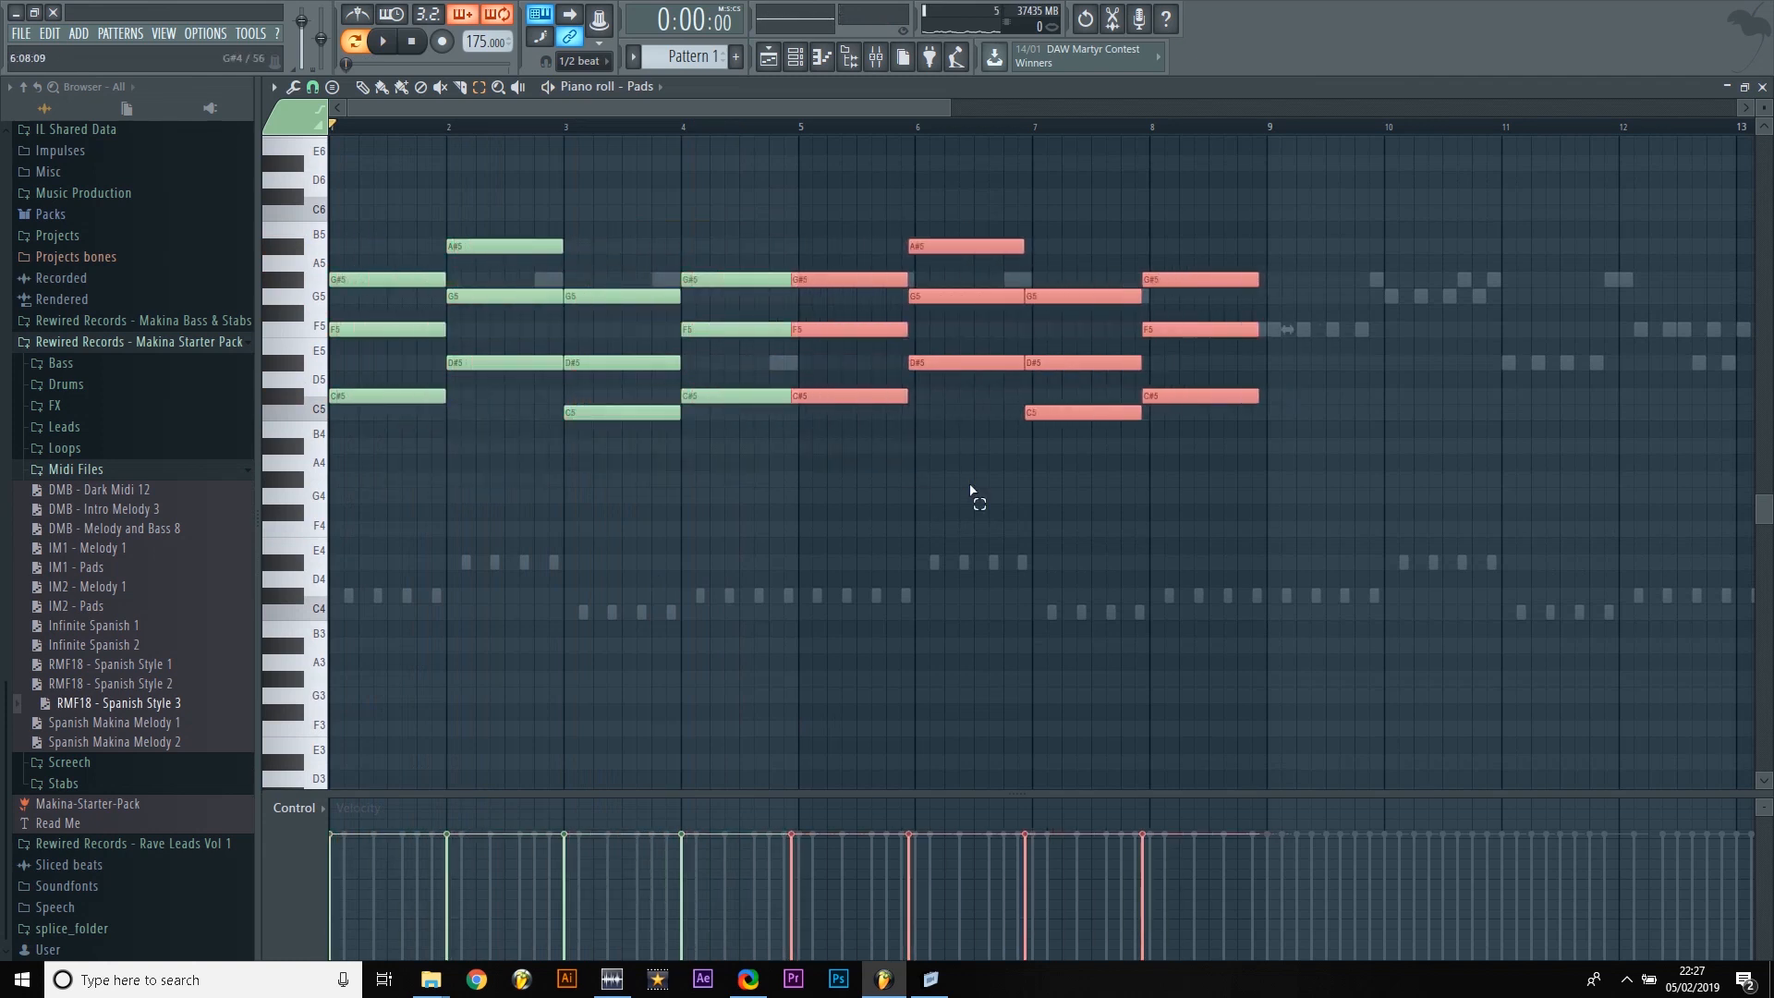
{"action": "key", "text": "shift+Right"}
{"action": "left_click", "coordinate": [831, 386]}
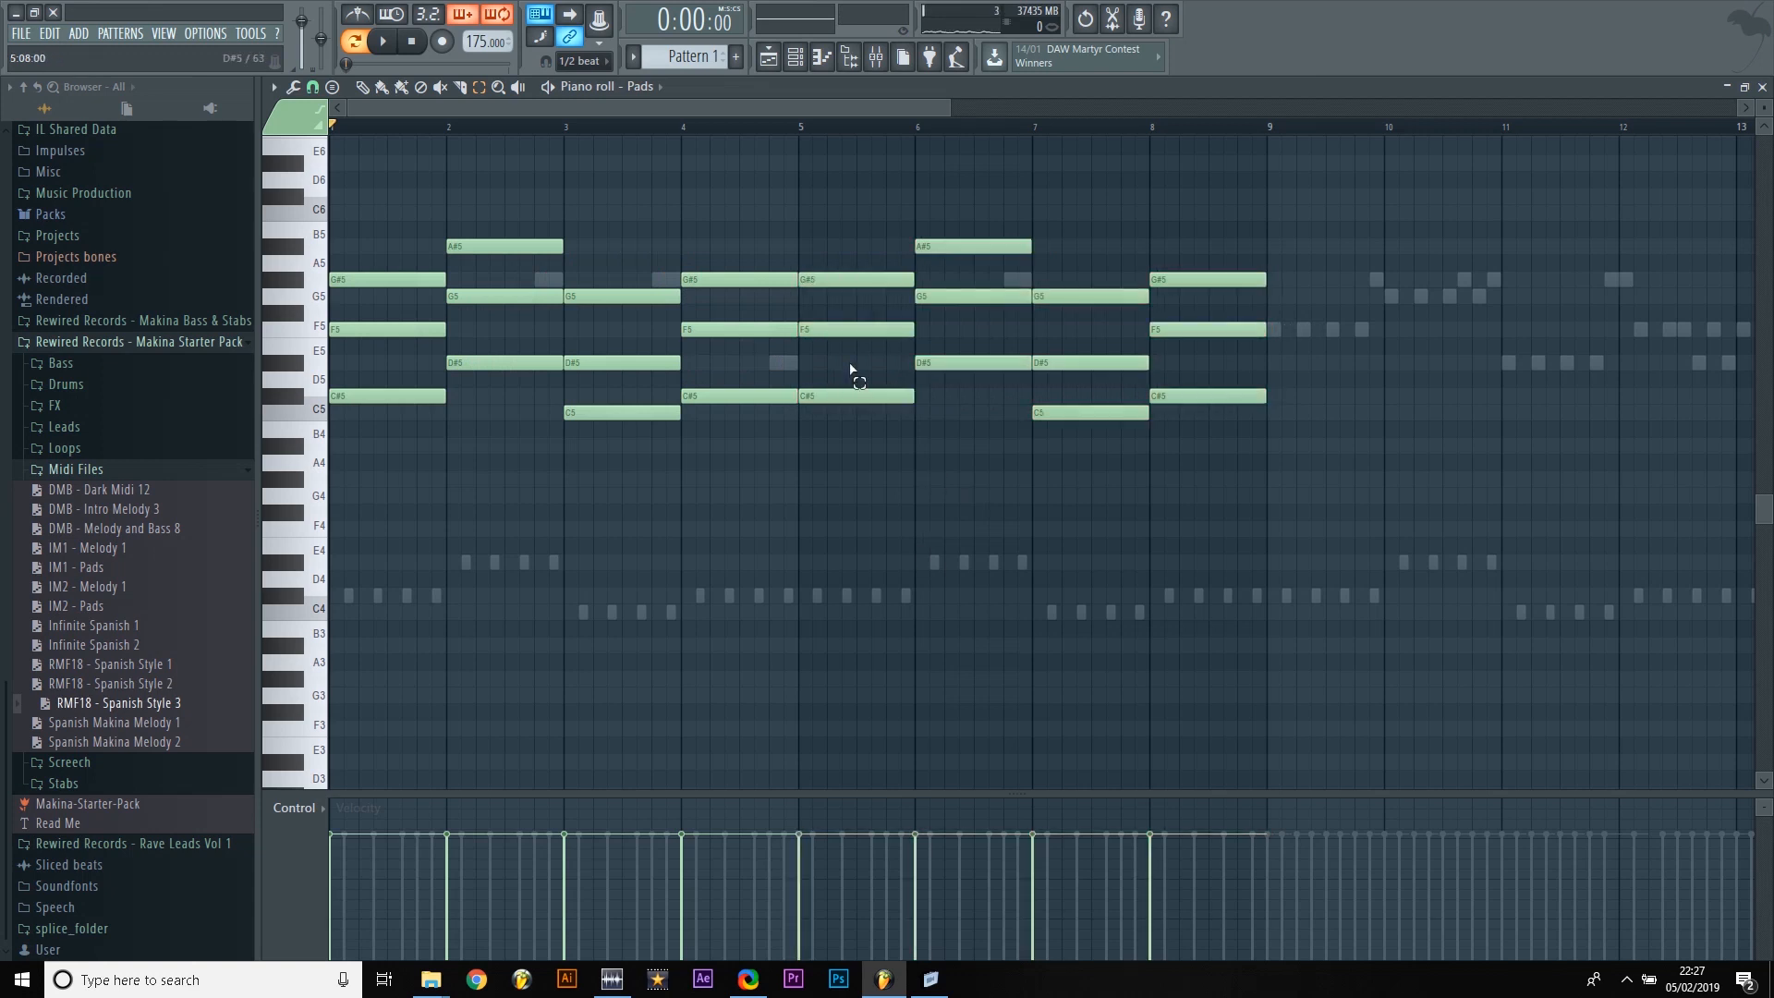
Step: Copy the lowest chord notes of bars 5 to 8 and place the copy two octaves lower as C#3, D#3, C3 and C#3
{"action": "left_click_drag", "start_coordinate": [850, 368], "coordinate": [1173, 401]}
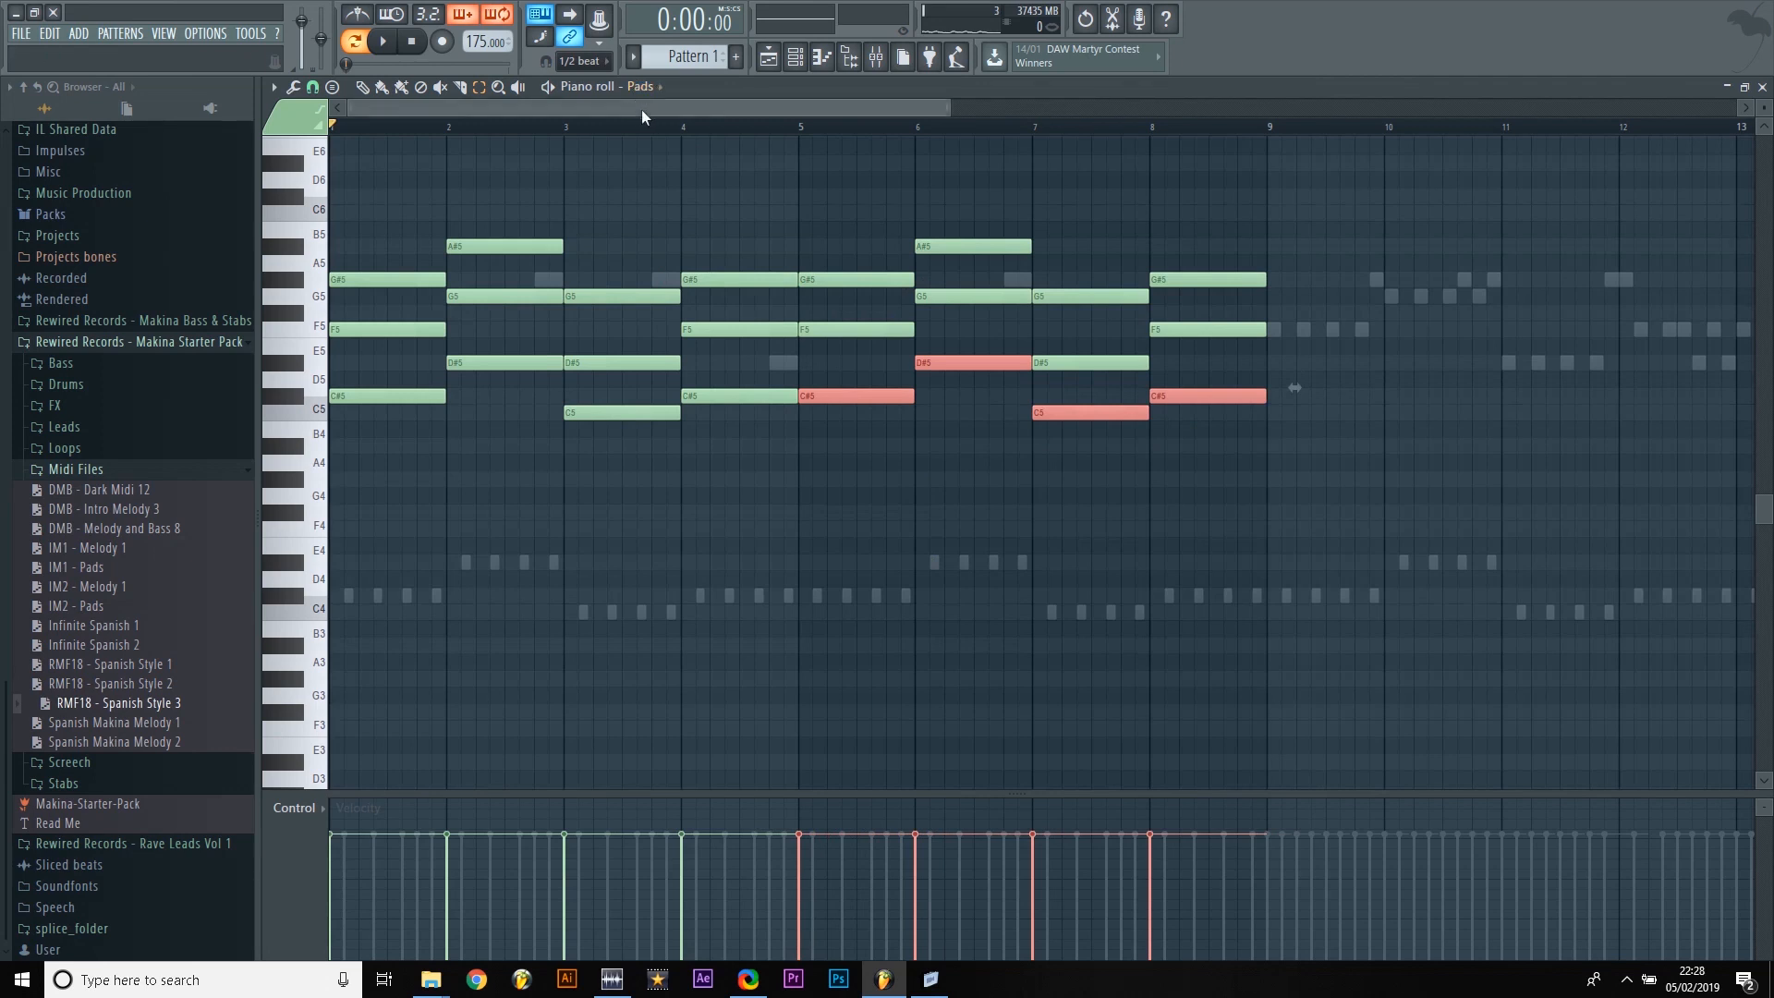
{"action": "left_click_drag", "start_coordinate": [641, 109], "coordinate": [745, 124]}
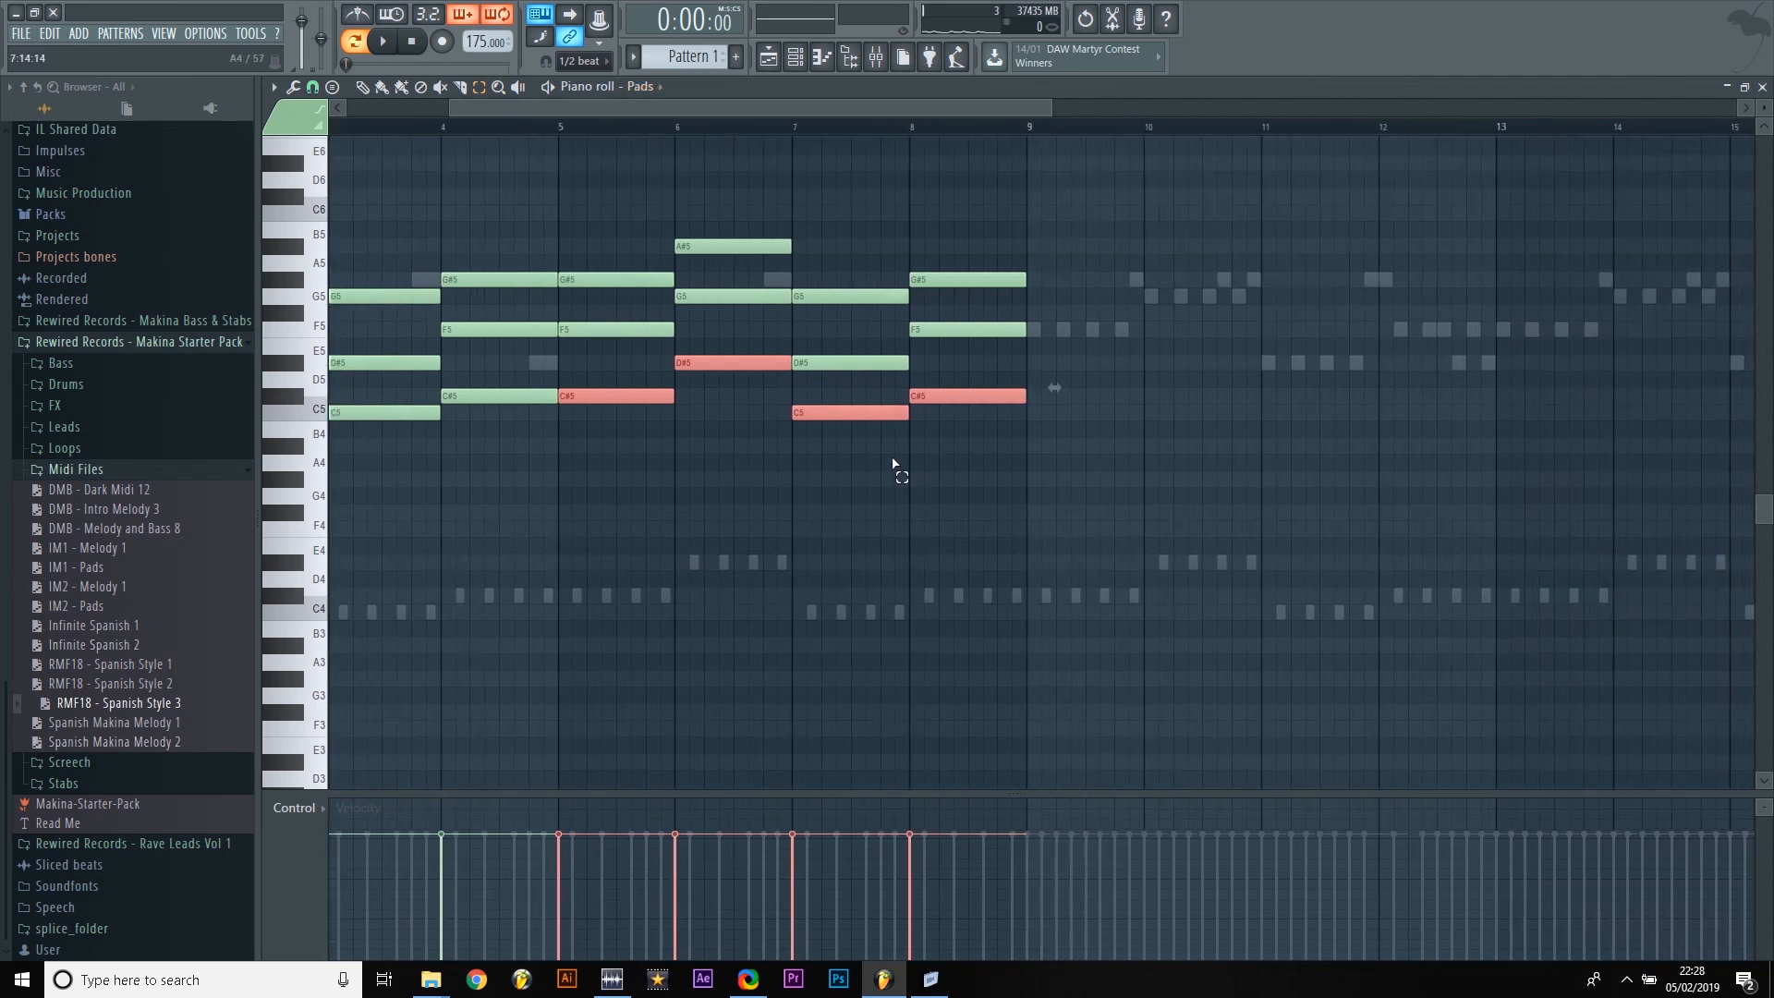
{"action": "key", "text": "ctrl+v"}
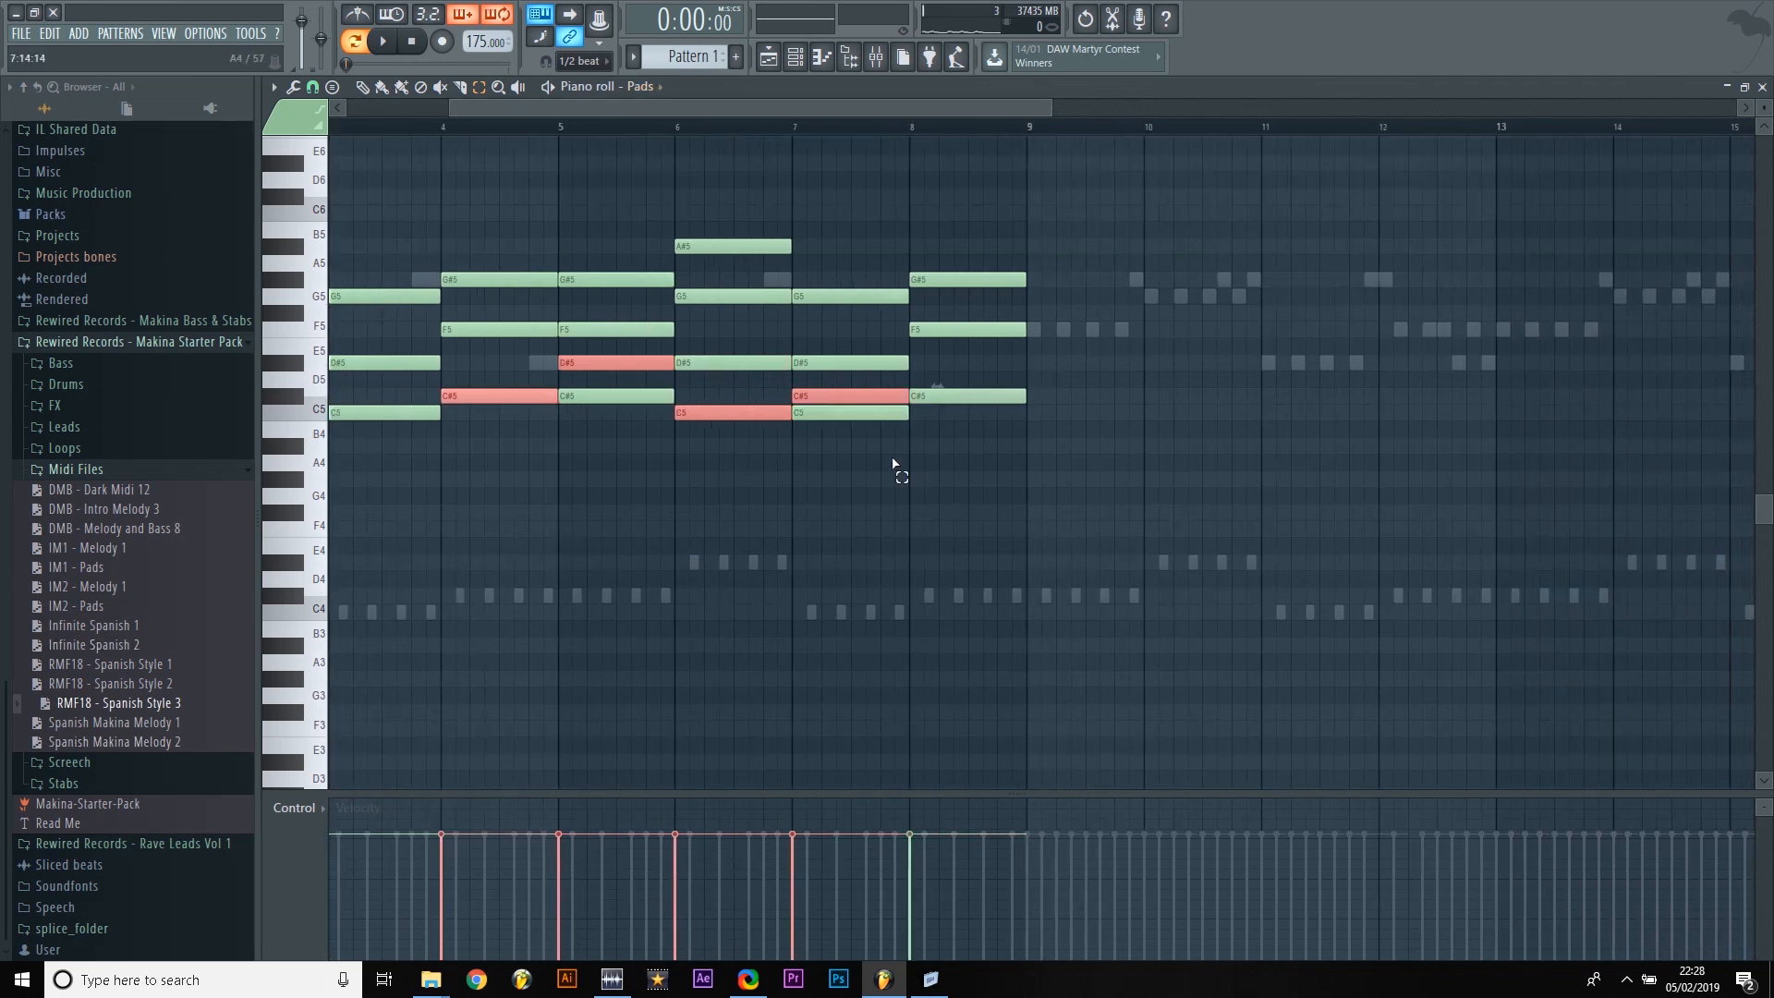
{"action": "key", "text": "ctrl+Down"}
{"action": "key", "text": "shift+Right"}
{"action": "key", "text": "shift+Right"}
{"action": "key", "text": "shift+Right"}
{"action": "key", "text": "shift+Right"}
{"action": "key", "text": "shift+Right"}
{"action": "key", "text": "shift+Right"}
{"action": "key", "text": "shift+Right"}
{"action": "key", "text": "shift+Right"}
{"action": "key", "text": "shift+Down"}
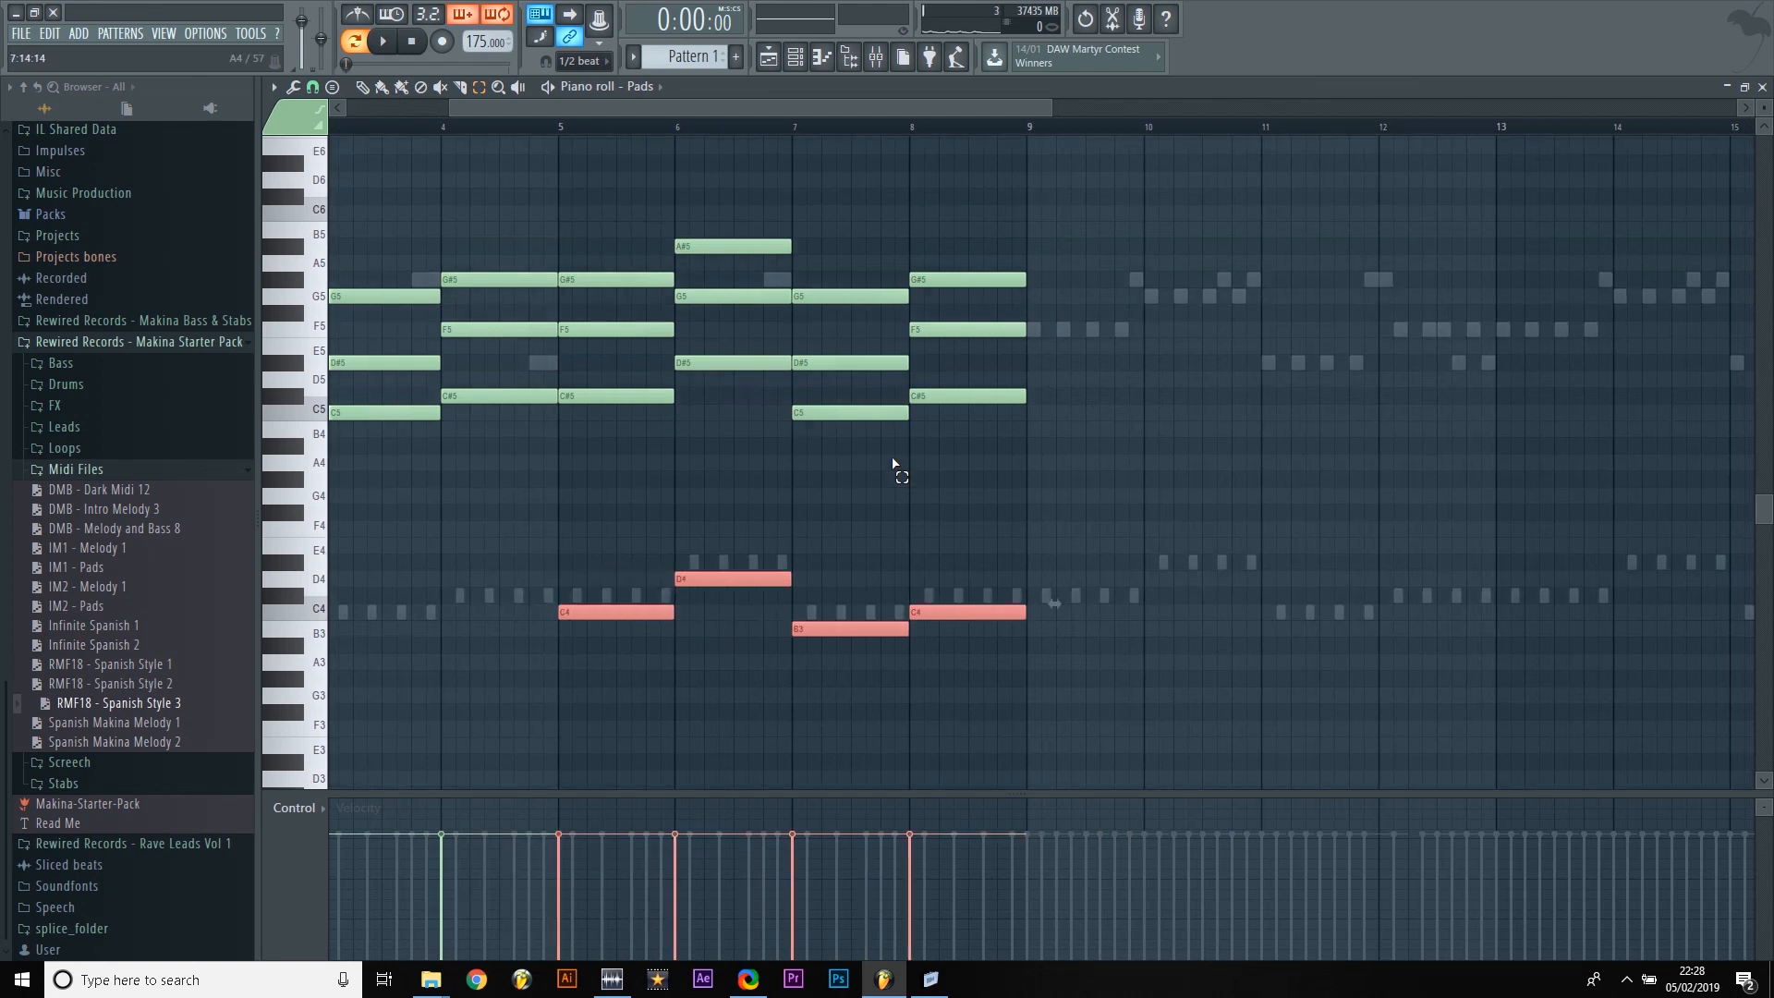
{"action": "key", "text": "shift+Up"}
{"action": "key", "text": "ctrl+Down"}
{"action": "left_click", "coordinate": [934, 554]}
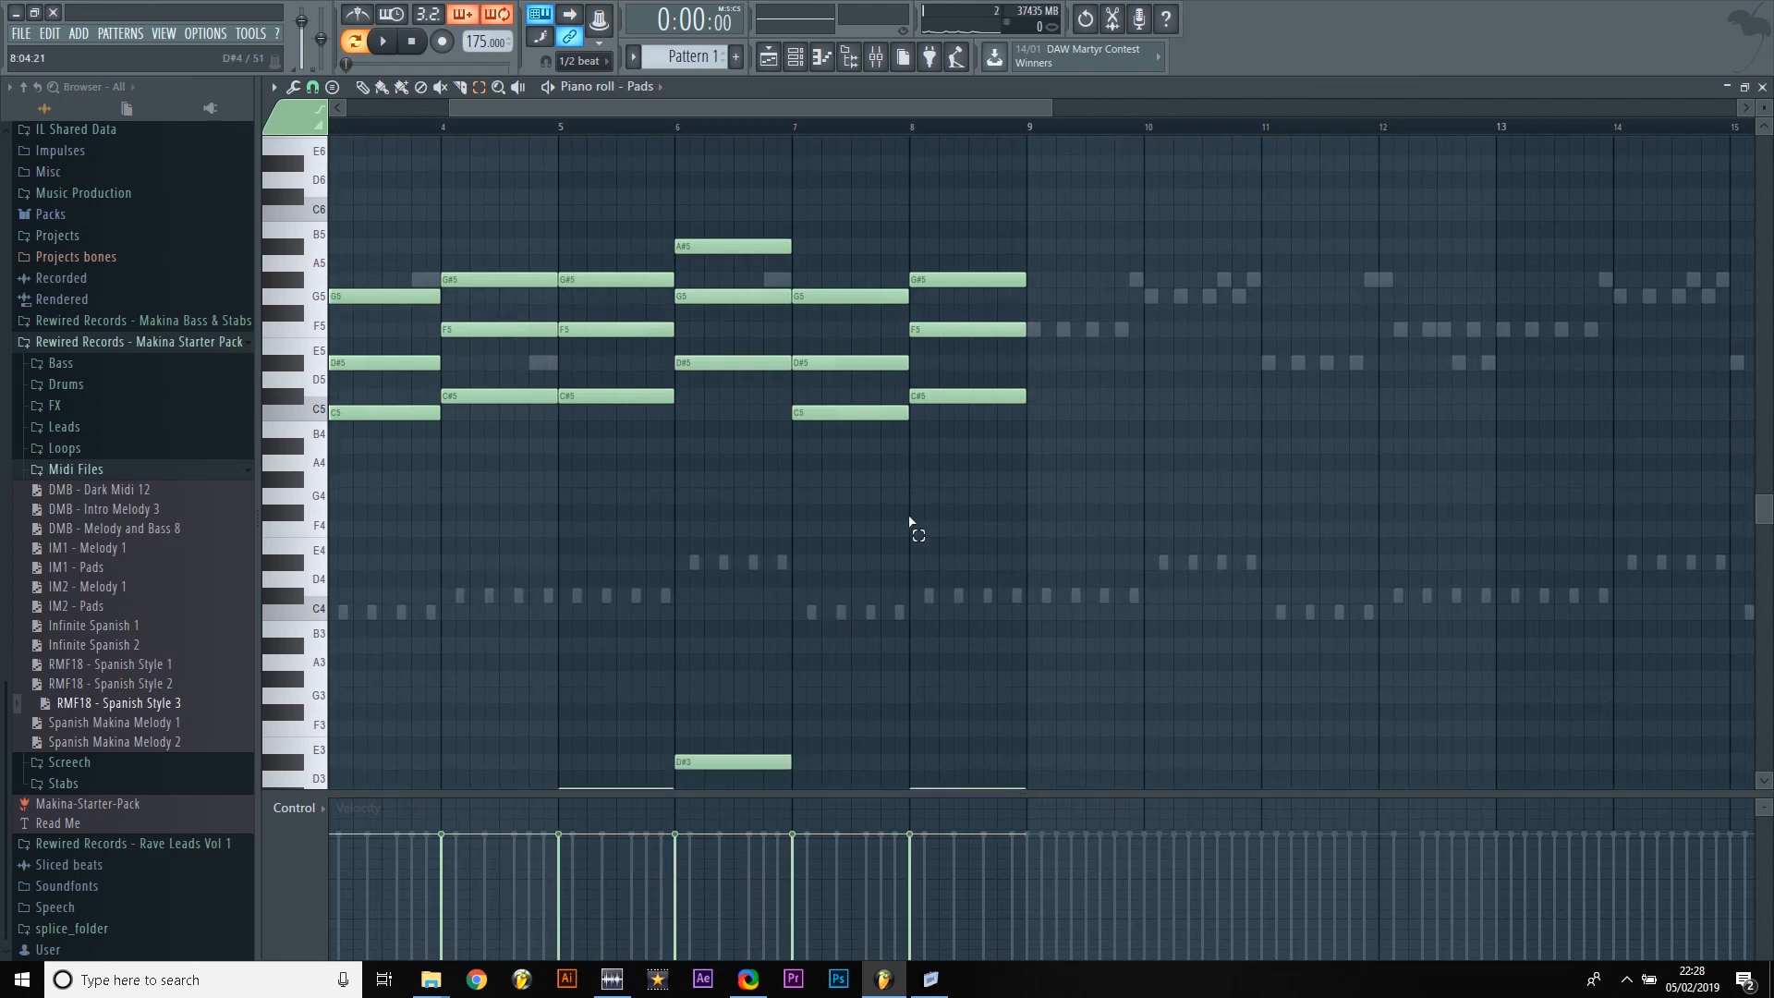
Step: Play the eight-bar progression to hear the bass notes enter in the second half
{"action": "scroll", "coordinate": [747, 103], "scroll_direction": "down", "scroll_amount": 4}
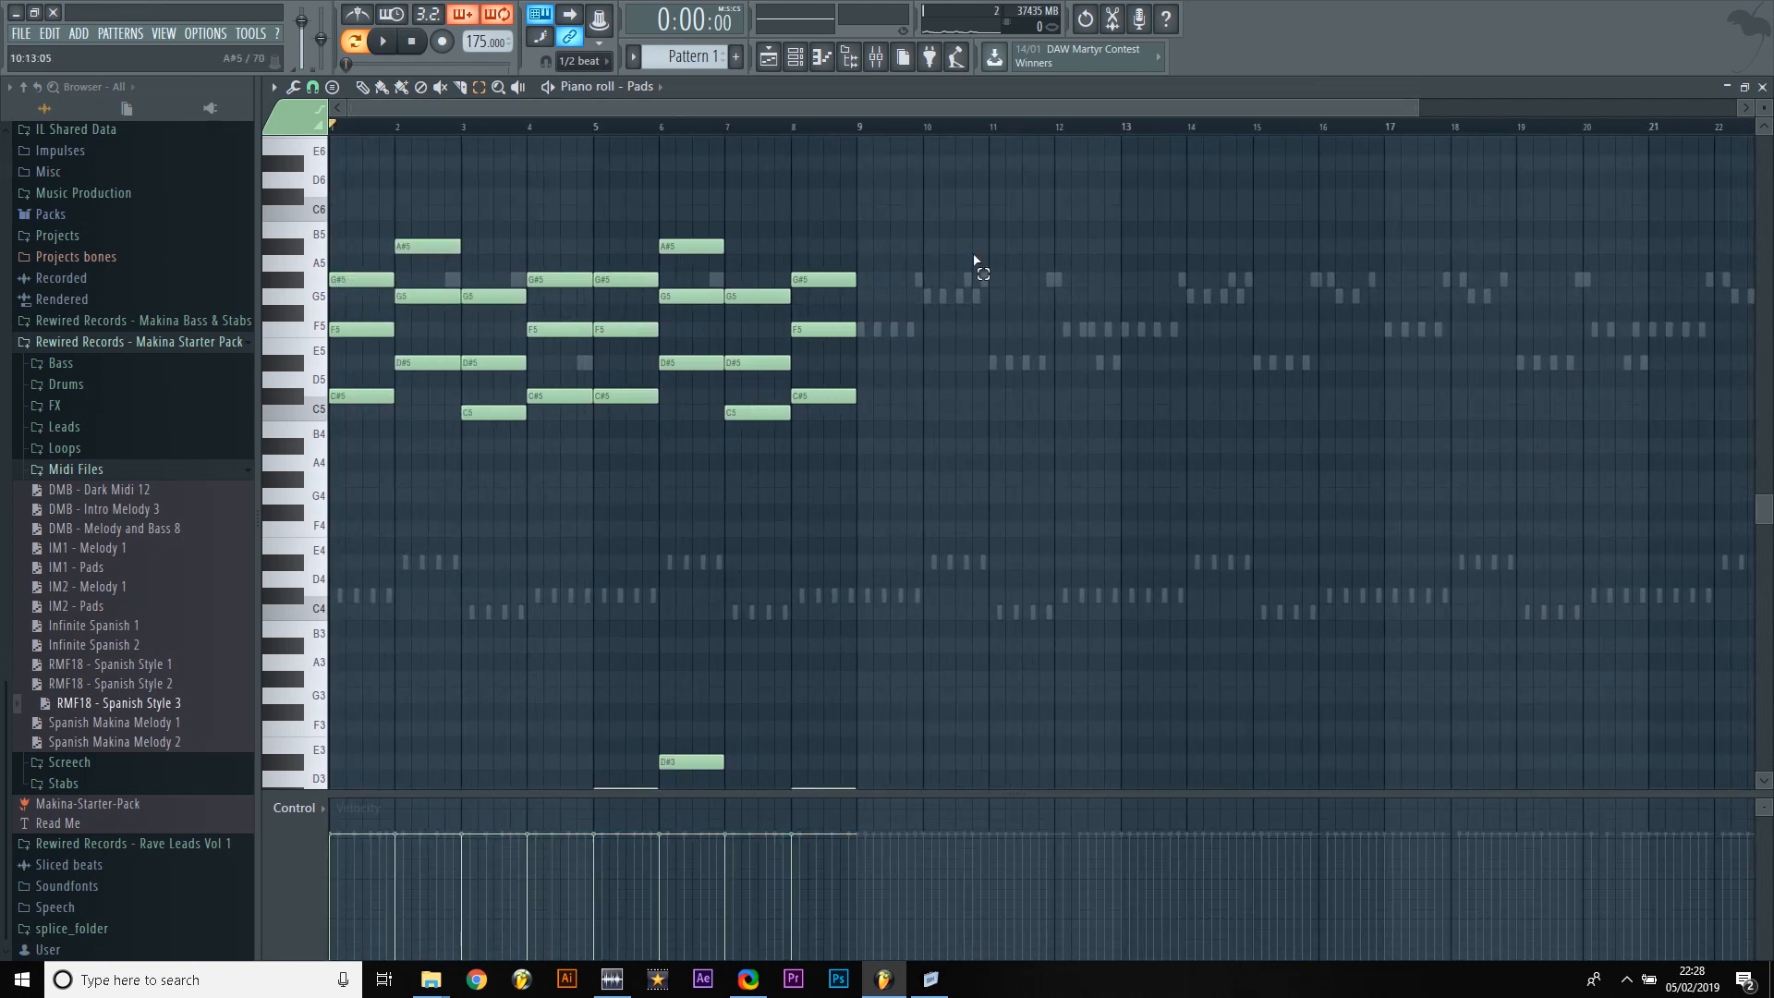
{"action": "scroll", "coordinate": [978, 261], "scroll_direction": "down", "scroll_amount": 1}
{"action": "key", "text": "space"}
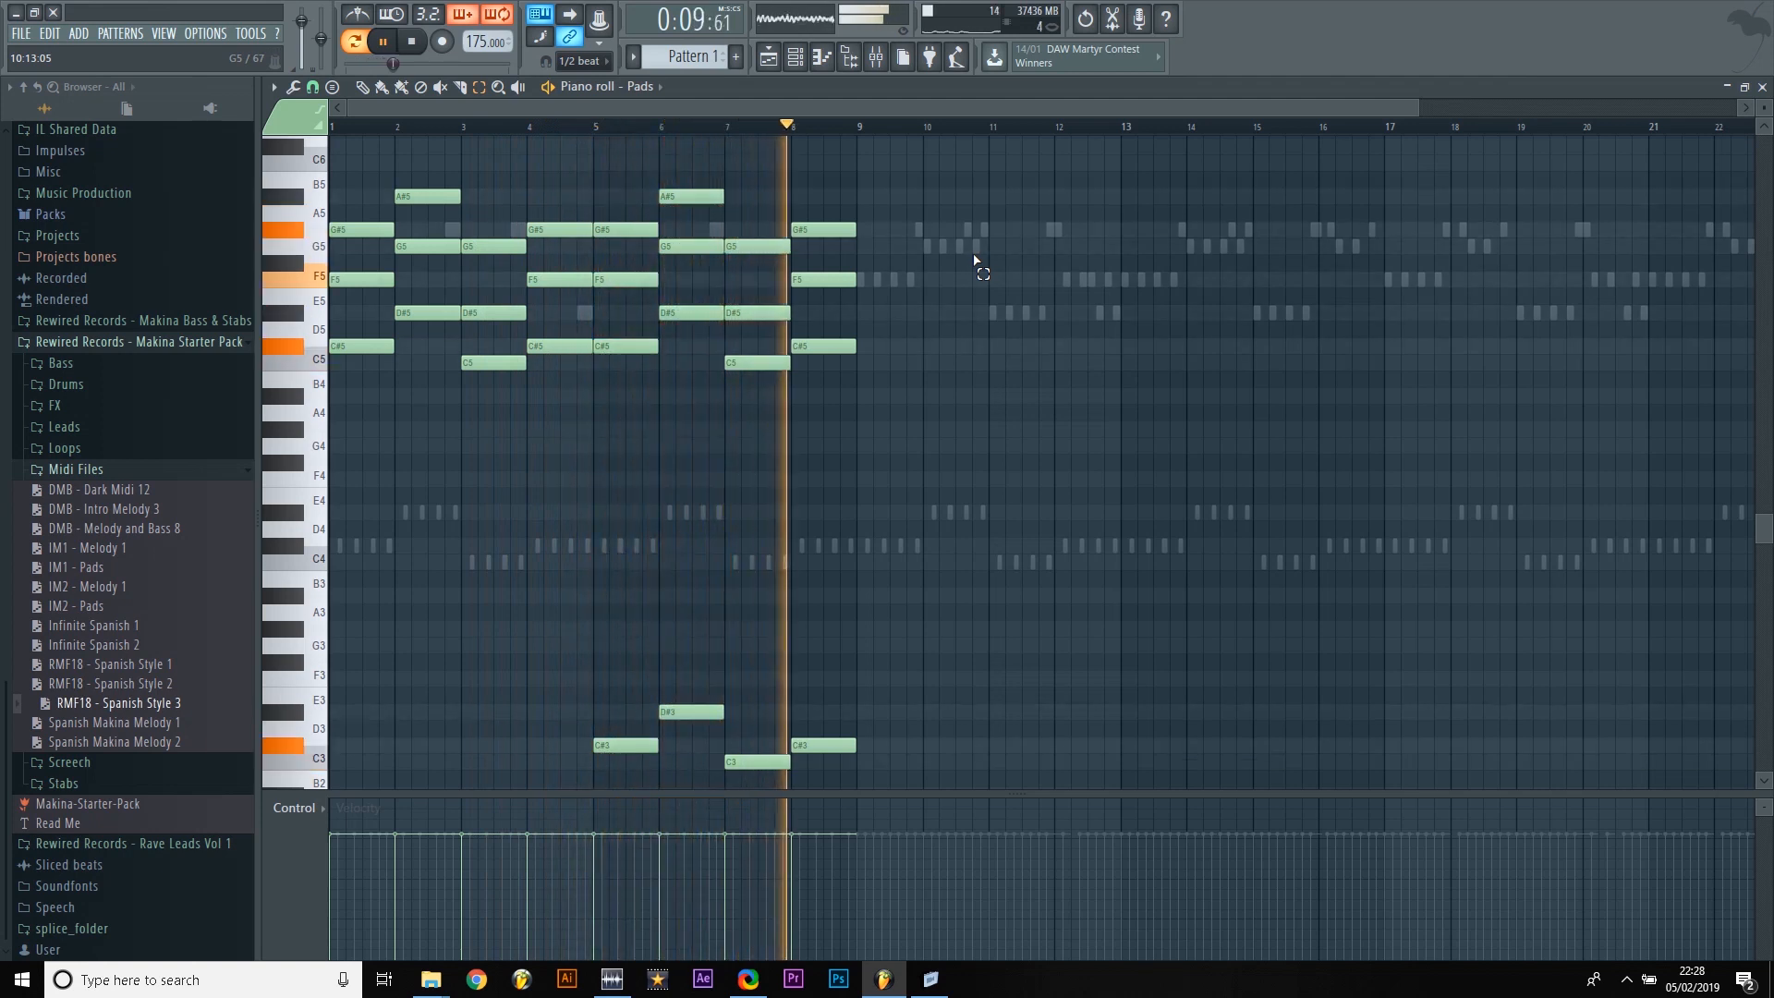
{"action": "key", "text": "space"}
Step: Paste the bass line again, place it in bars 5 to 8 as C#4, D#4, C4 and C#4, and play the result
{"action": "key", "text": "ctrl+v"}
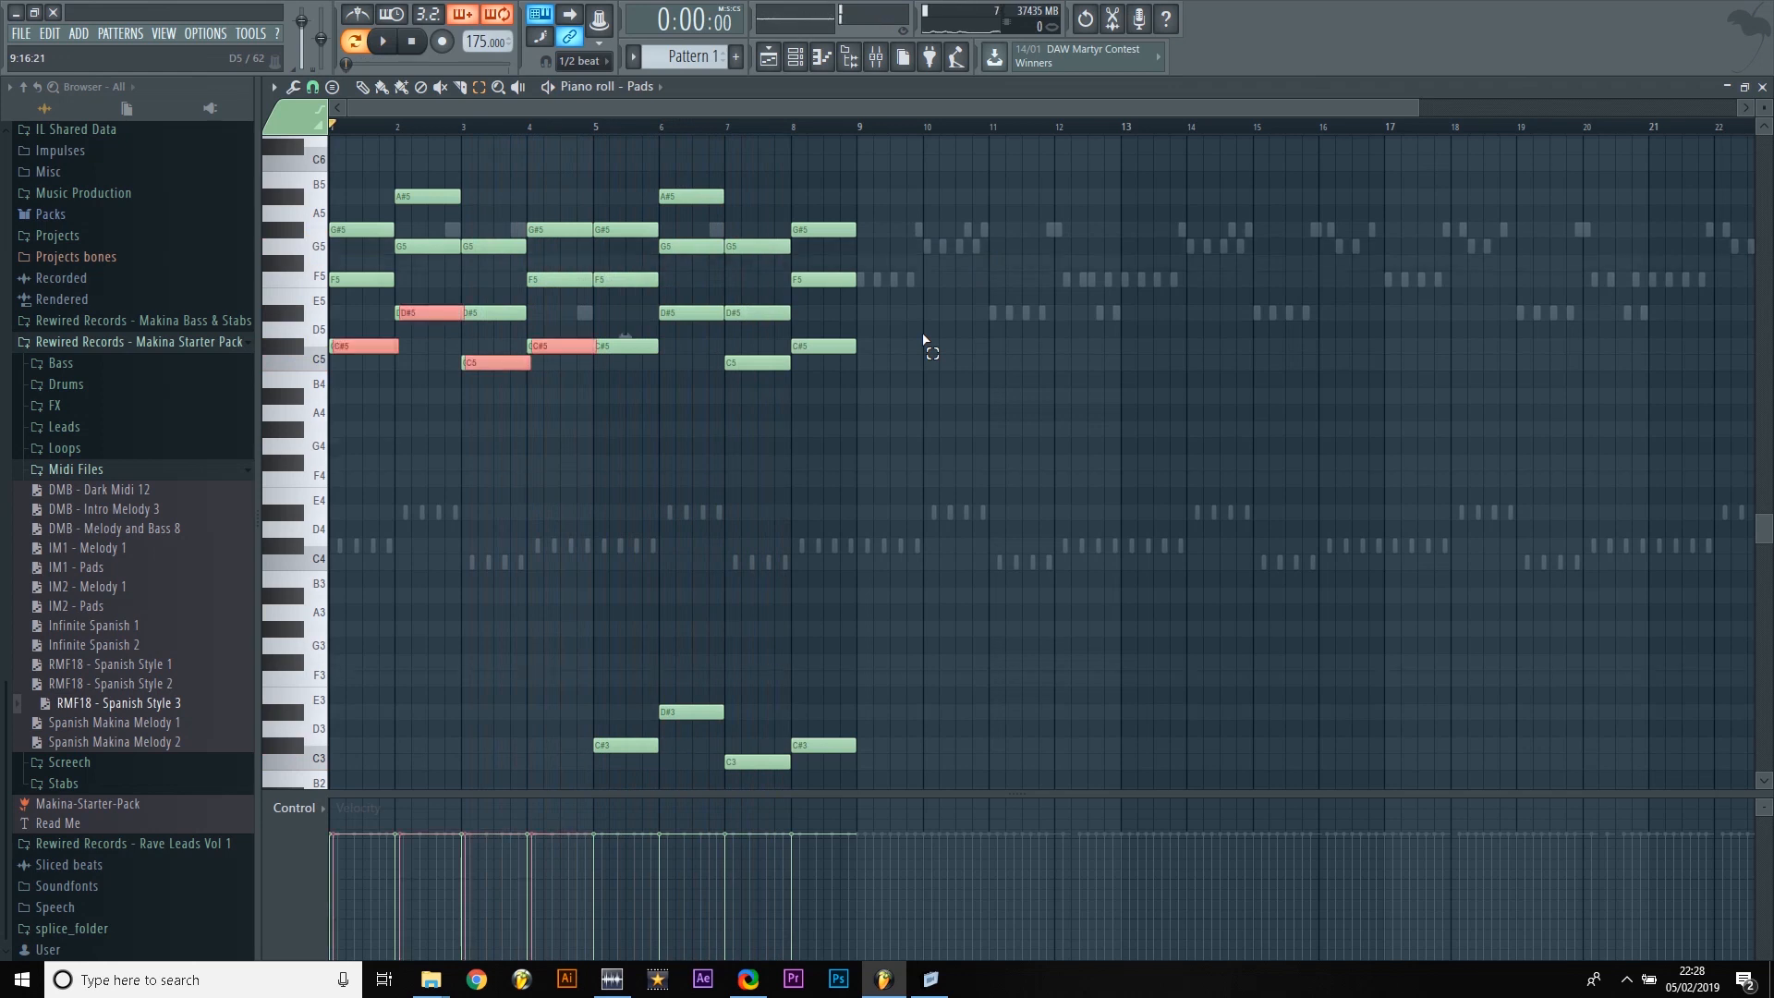
{"action": "key", "text": "shift+Right"}
{"action": "key", "text": "shift+Right"}
{"action": "key", "text": "shift+Right"}
{"action": "key", "text": "shift+Right"}
{"action": "key", "text": "shift+Right"}
{"action": "key", "text": "shift+Right"}
{"action": "key", "text": "shift+Right"}
{"action": "key", "text": "shift+Right"}
{"action": "key", "text": "shift+Right"}
{"action": "key", "text": "shift+Right"}
{"action": "key", "text": "shift+Right"}
{"action": "key", "text": "shift+Right"}
{"action": "key", "text": "shift+Right"}
{"action": "key", "text": "shift+Right"}
{"action": "key", "text": "shift+Right"}
{"action": "key", "text": "shift+Right"}
{"action": "key", "text": "shift+Right"}
{"action": "key", "text": "shift+Right"}
{"action": "key", "text": "shift+Right"}
{"action": "key", "text": "shift+Right"}
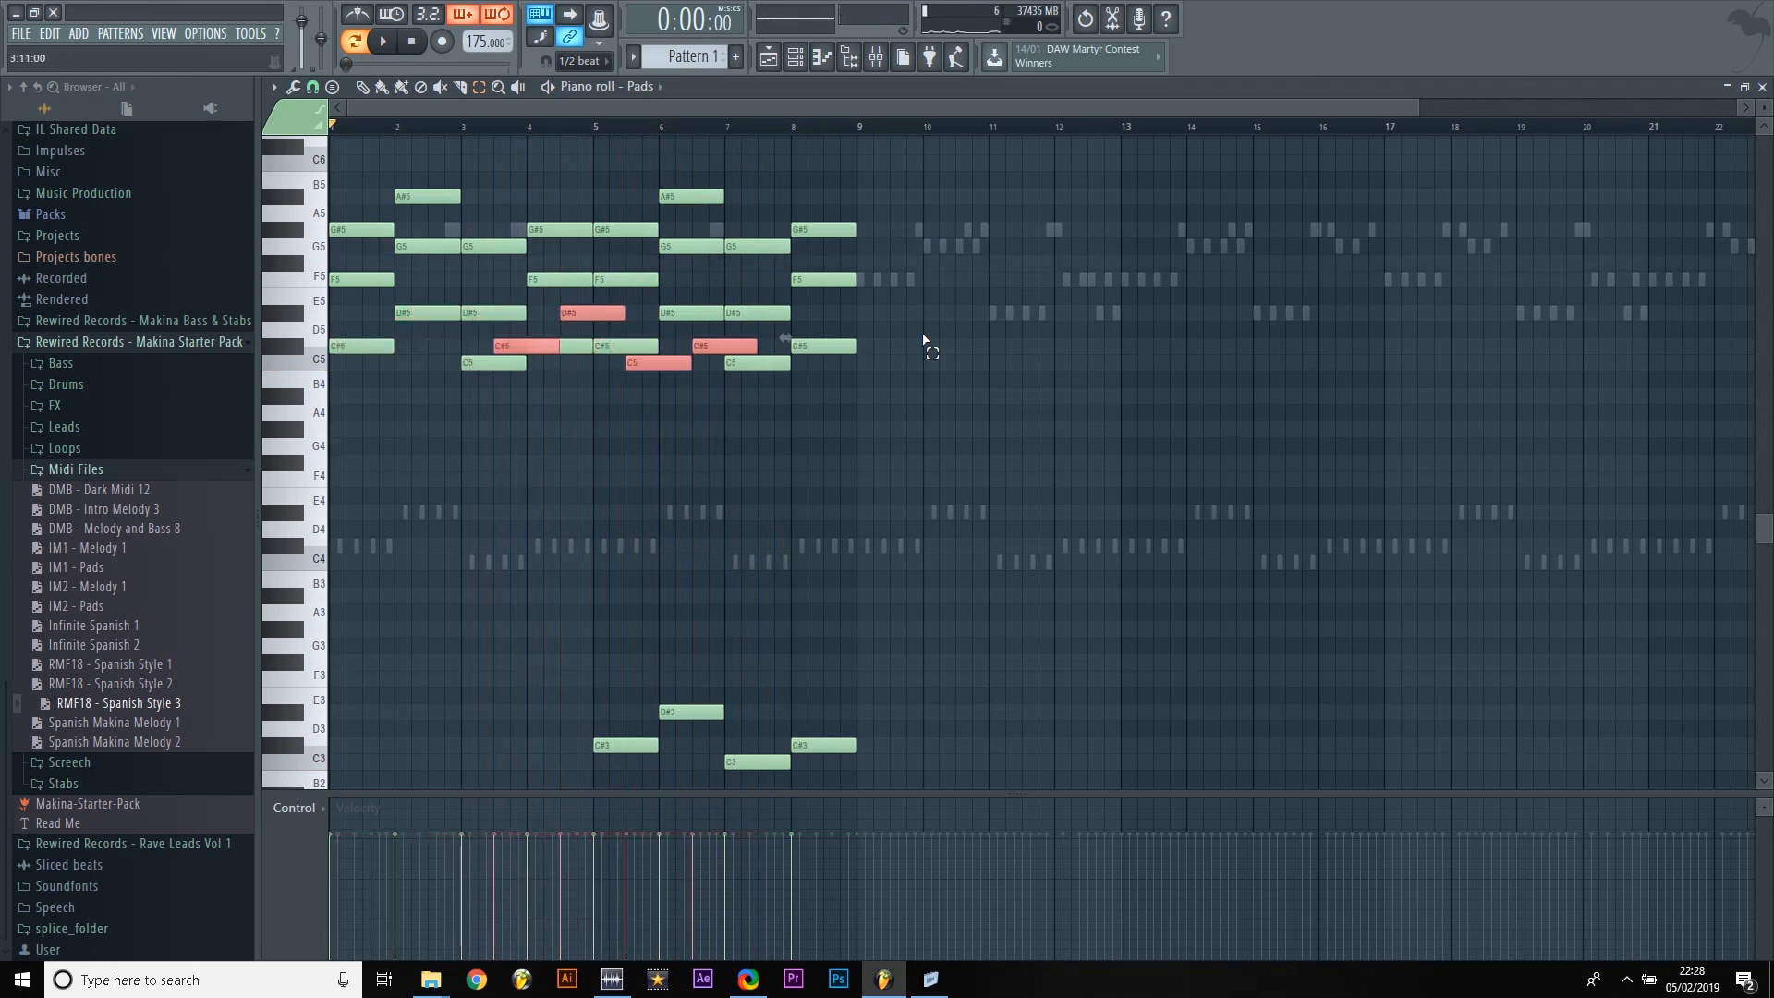
{"action": "key", "text": "shift+Right"}
{"action": "key", "text": "shift+Right"}
{"action": "key", "text": "shift+Right"}
{"action": "key", "text": "shift+Right"}
{"action": "key", "text": "shift+Right"}
{"action": "key", "text": "shift+Right"}
{"action": "key", "text": "shift+Right"}
{"action": "key", "text": "shift+Right"}
{"action": "key", "text": "shift+Right"}
{"action": "key", "text": "shift+Right"}
{"action": "key", "text": "shift+Right"}
{"action": "key", "text": "shift+Right"}
{"action": "key", "text": "ctrl+Down"}
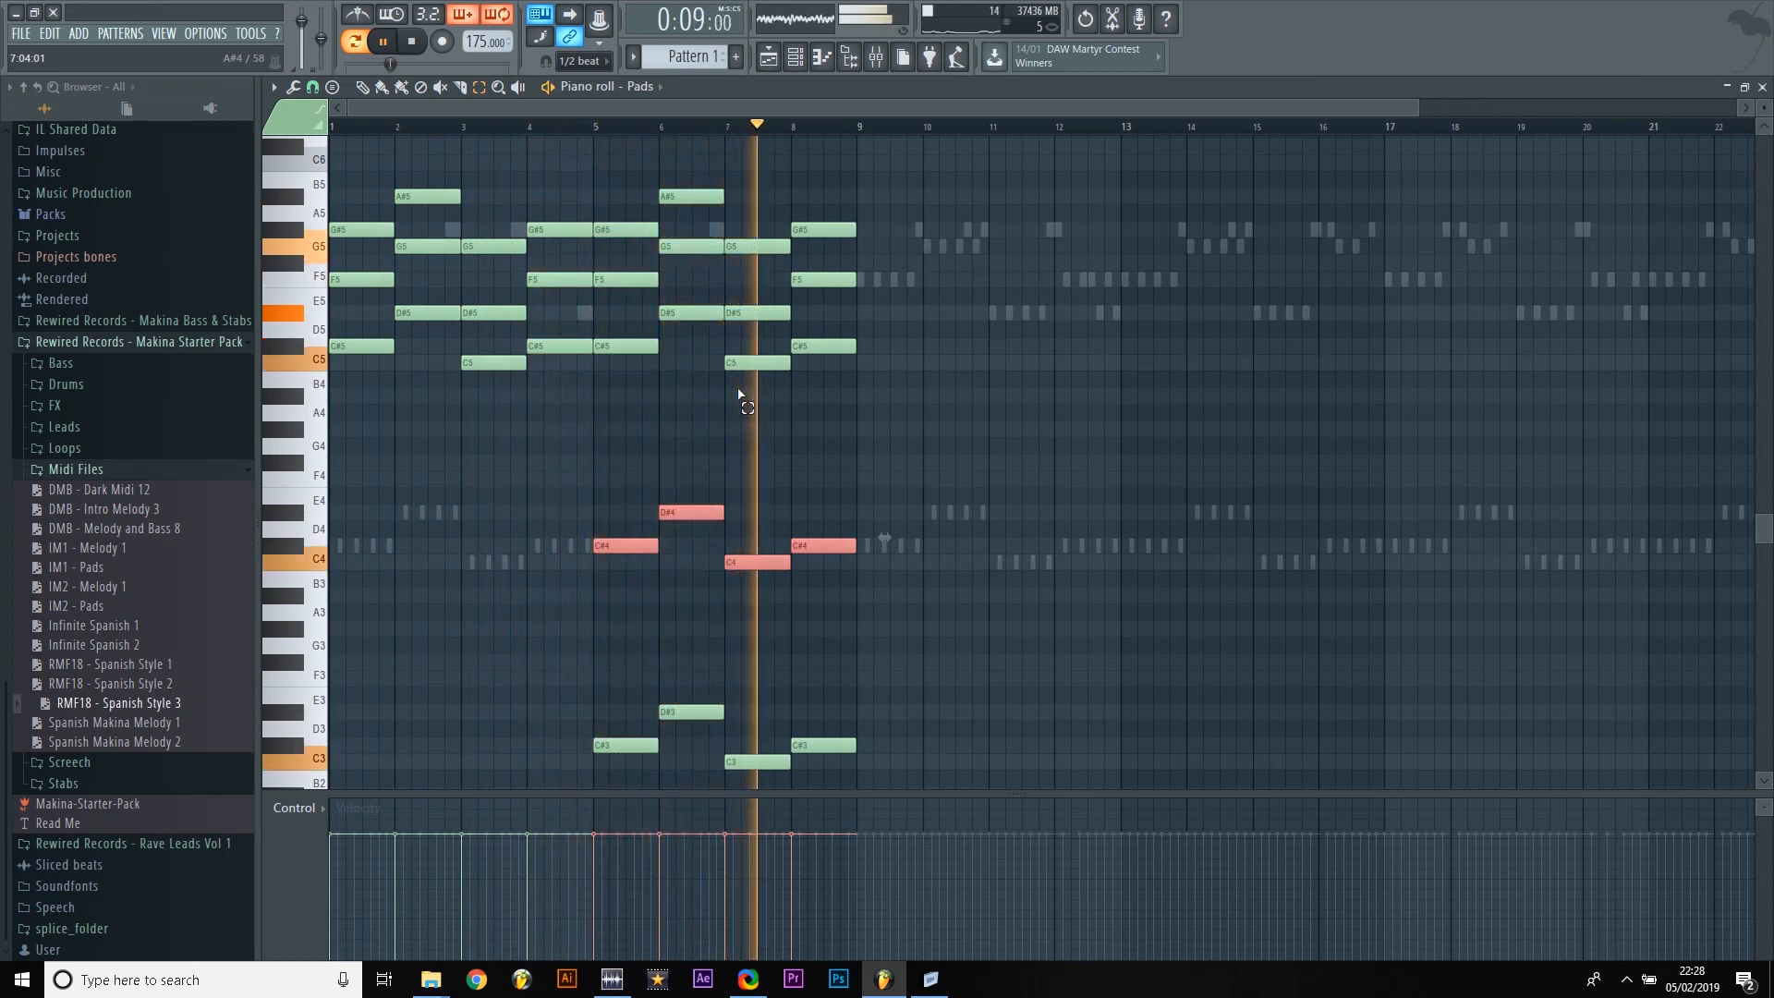
{"action": "key", "text": "space"}
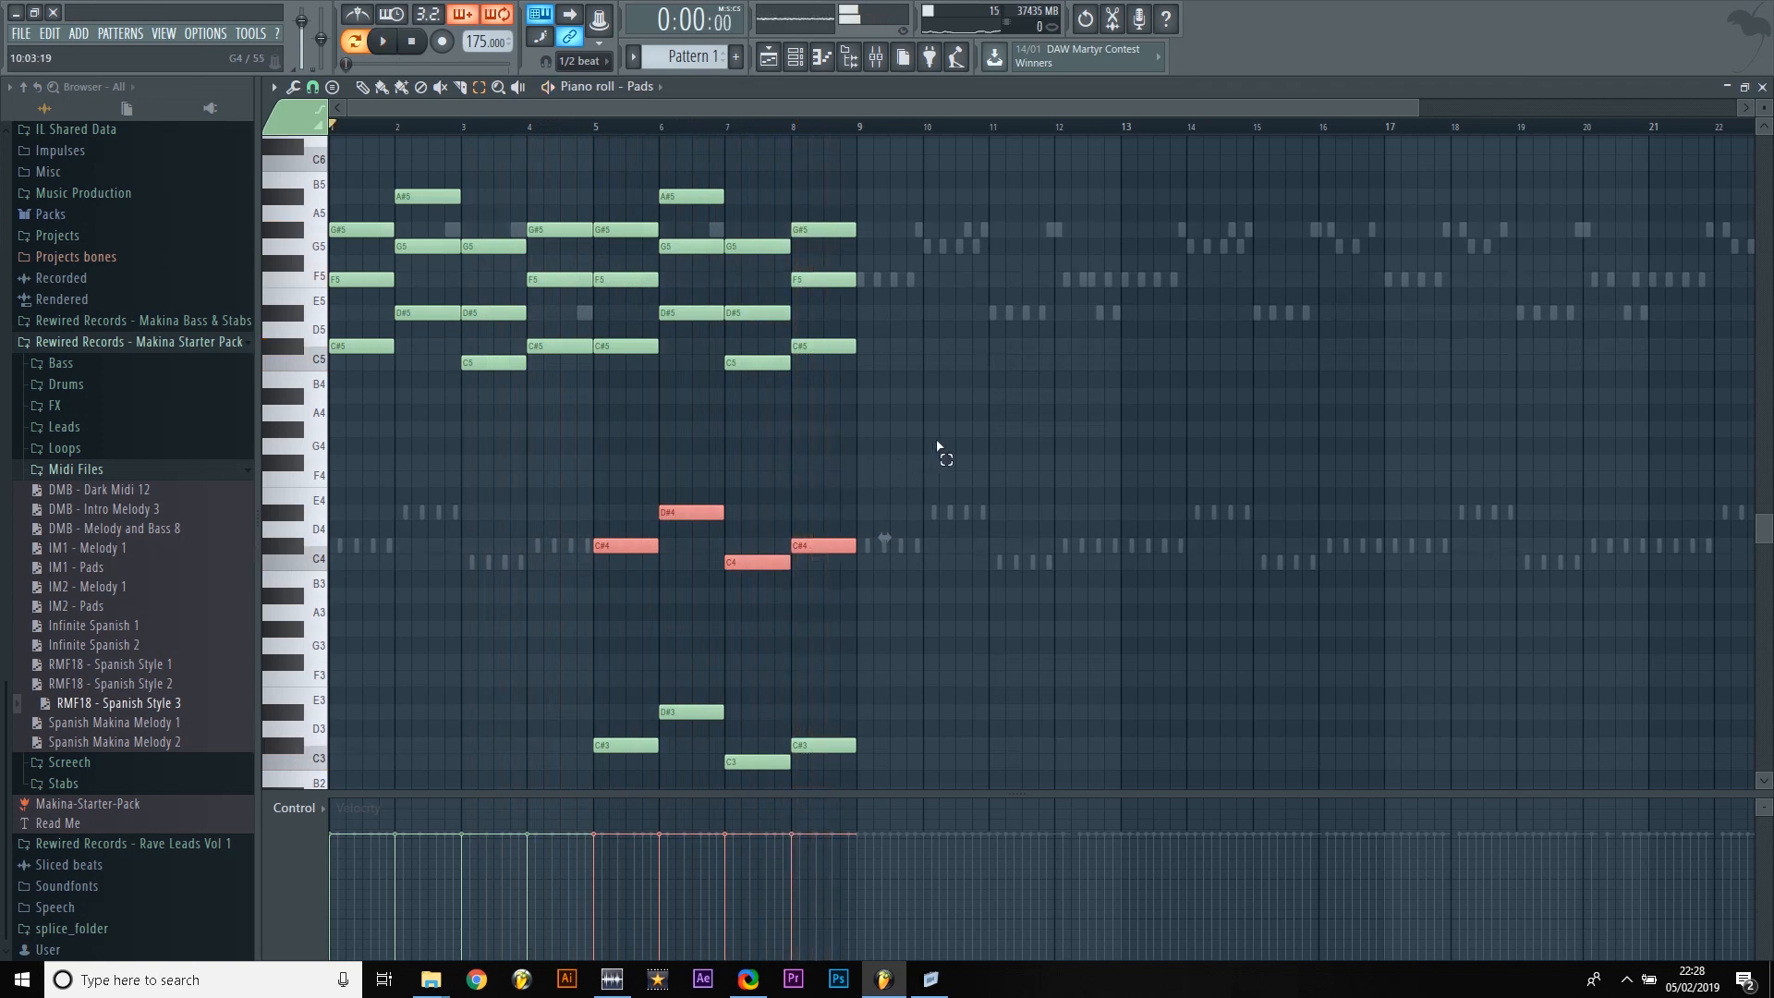
Step: Copy both bass lines of bars 5 to 8 into bars 1 to 4 at the same pitches, and play the pattern from the channel rack
{"action": "left_click_drag", "start_coordinate": [937, 441], "coordinate": [576, 772]}
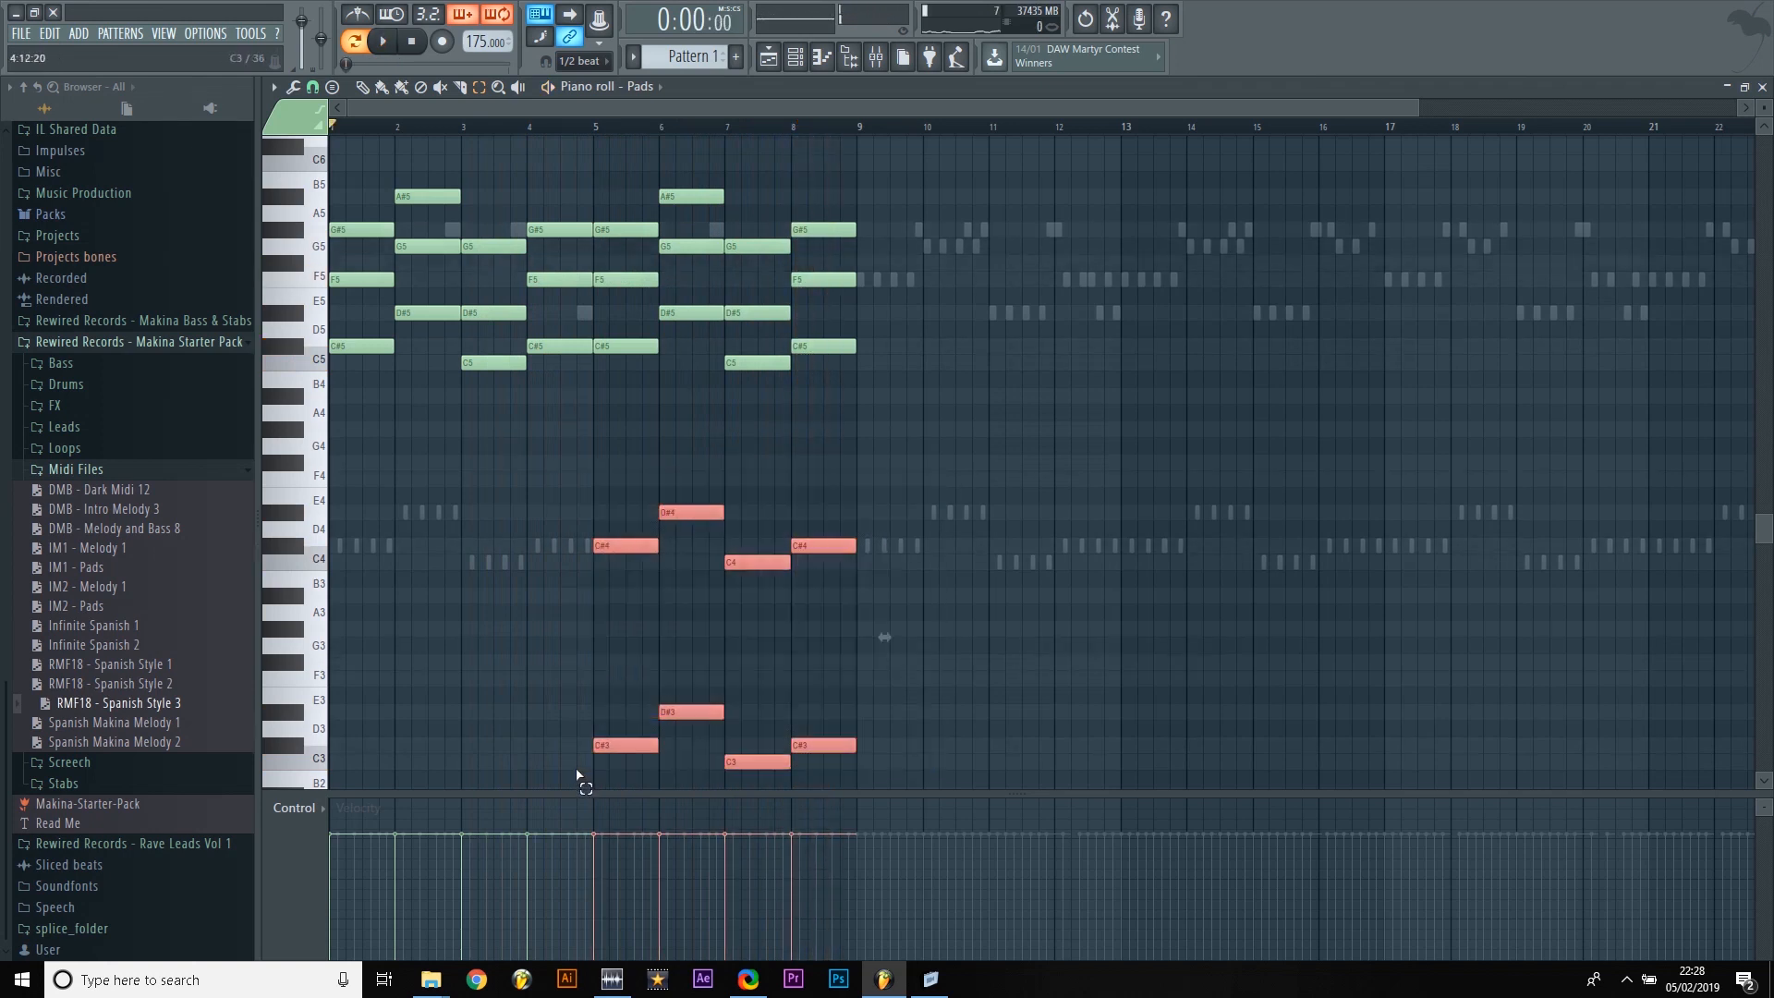
{"action": "key", "text": "ctrl+v"}
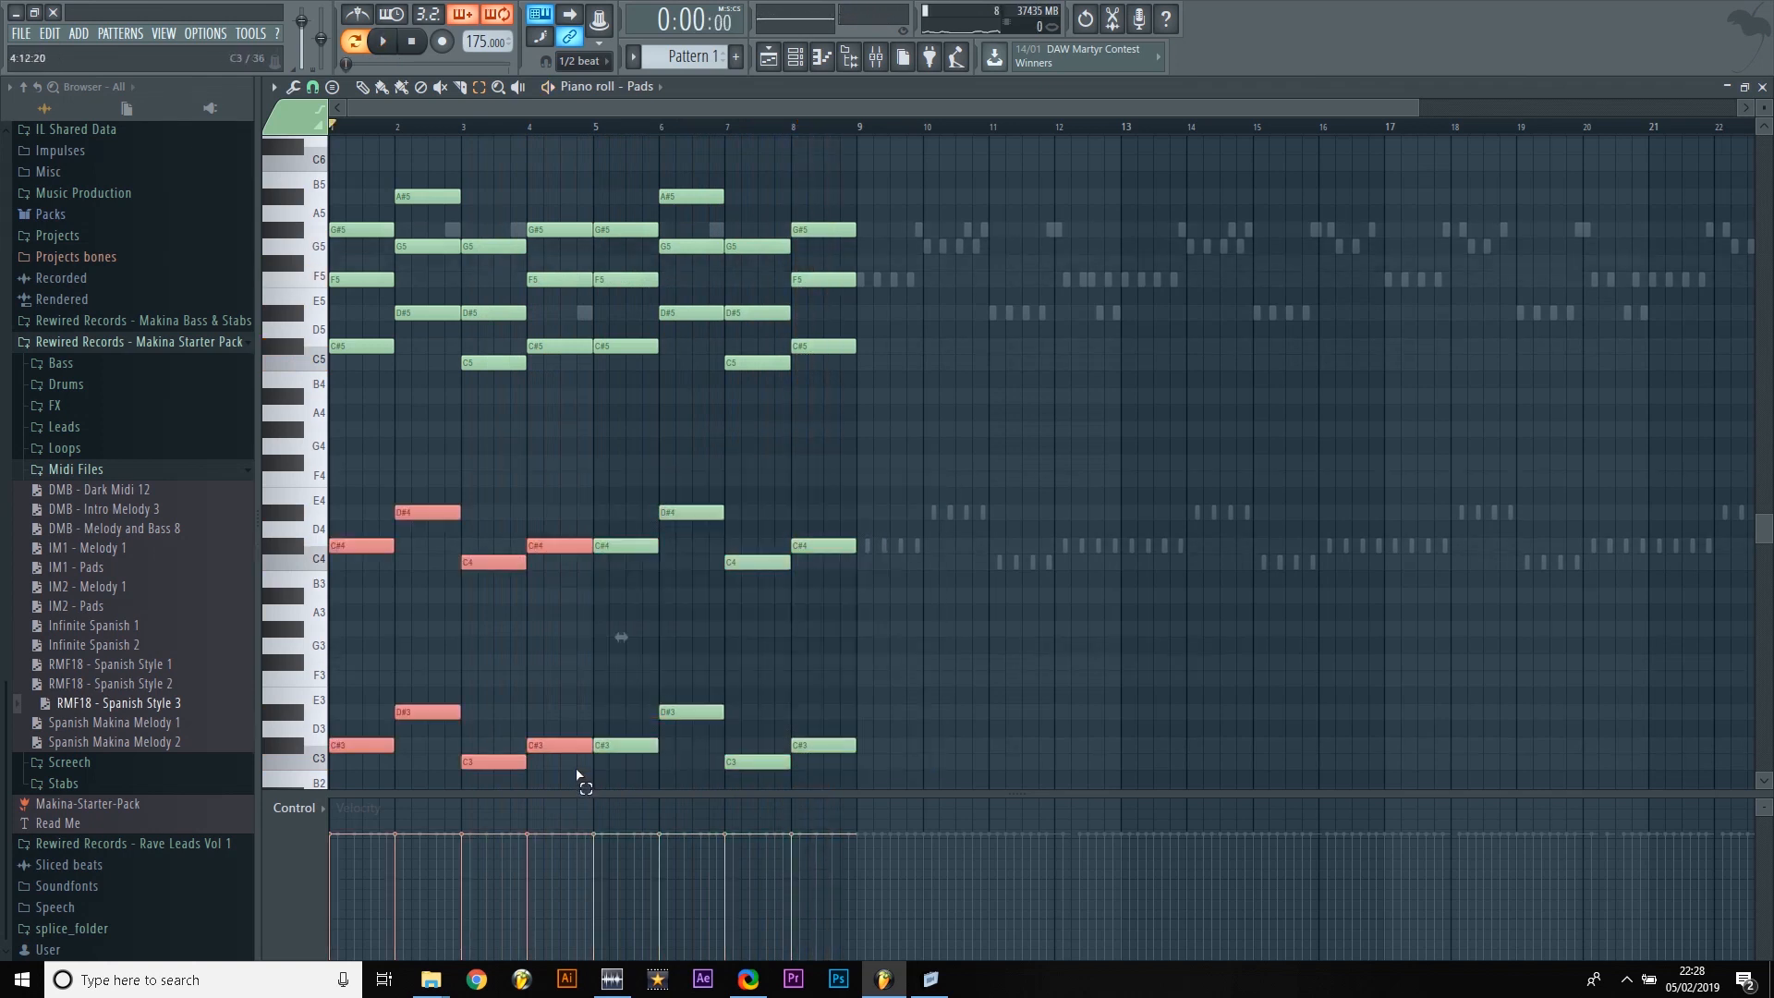
{"action": "left_click", "coordinate": [724, 675]}
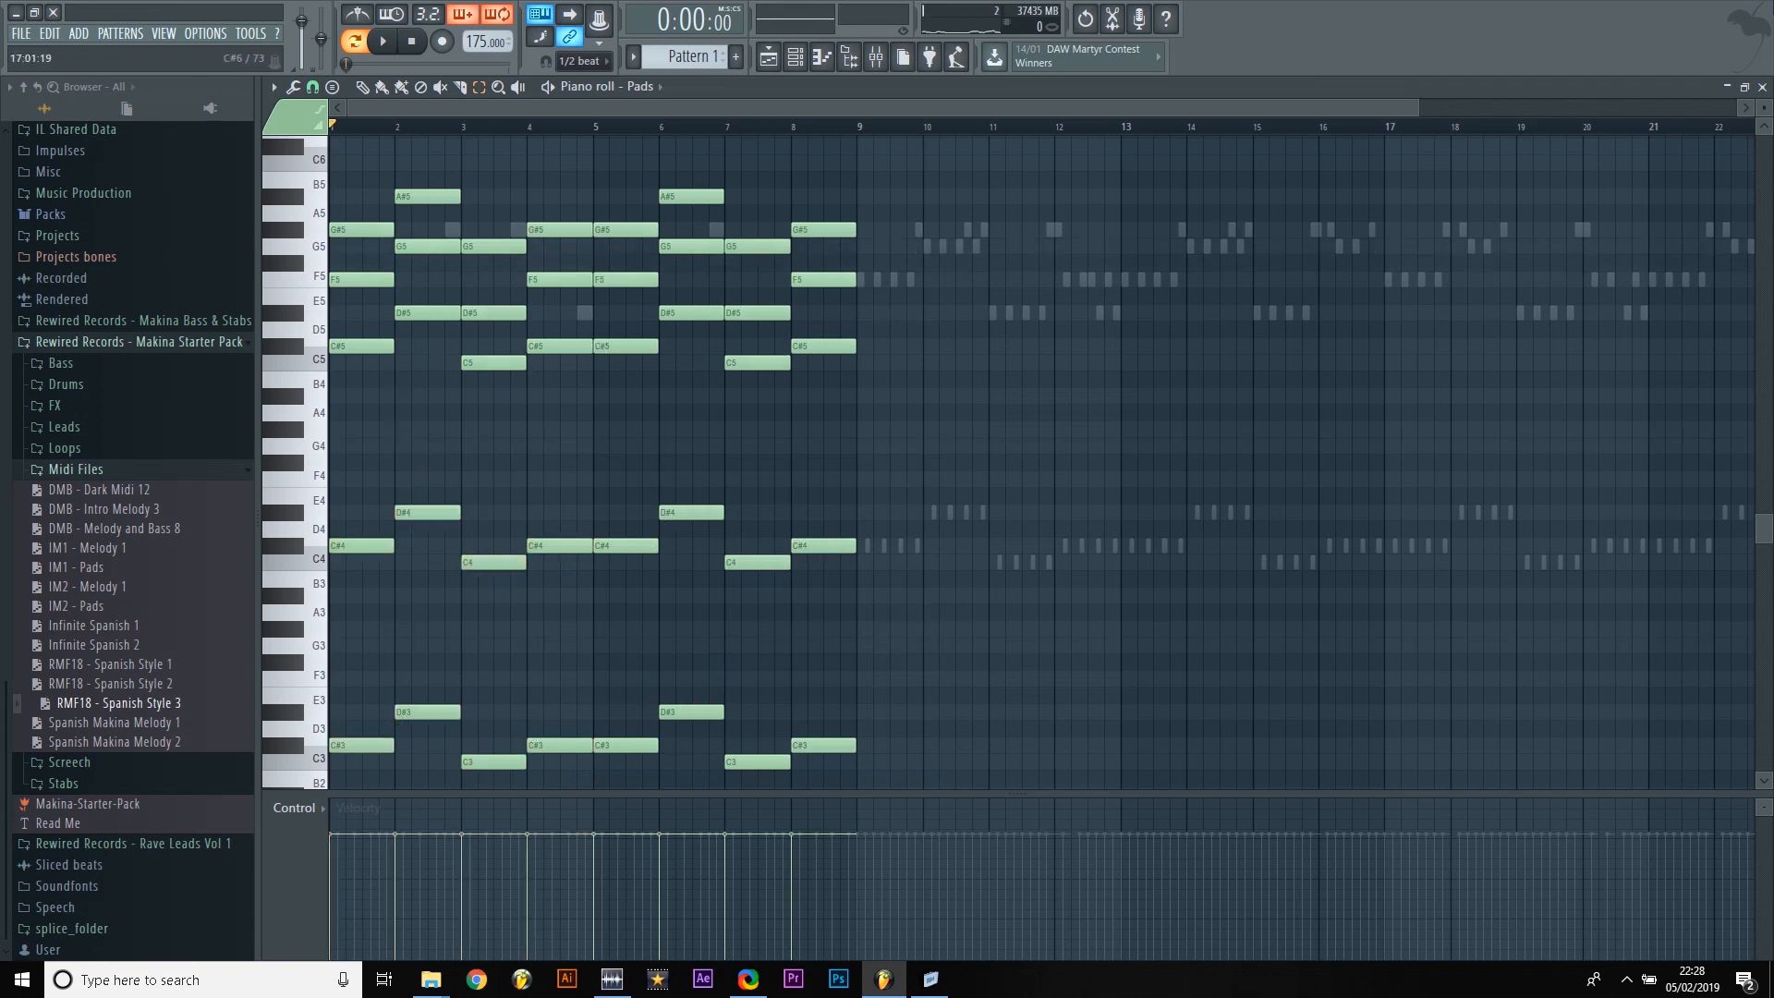
{"action": "left_click", "coordinate": [1763, 86]}
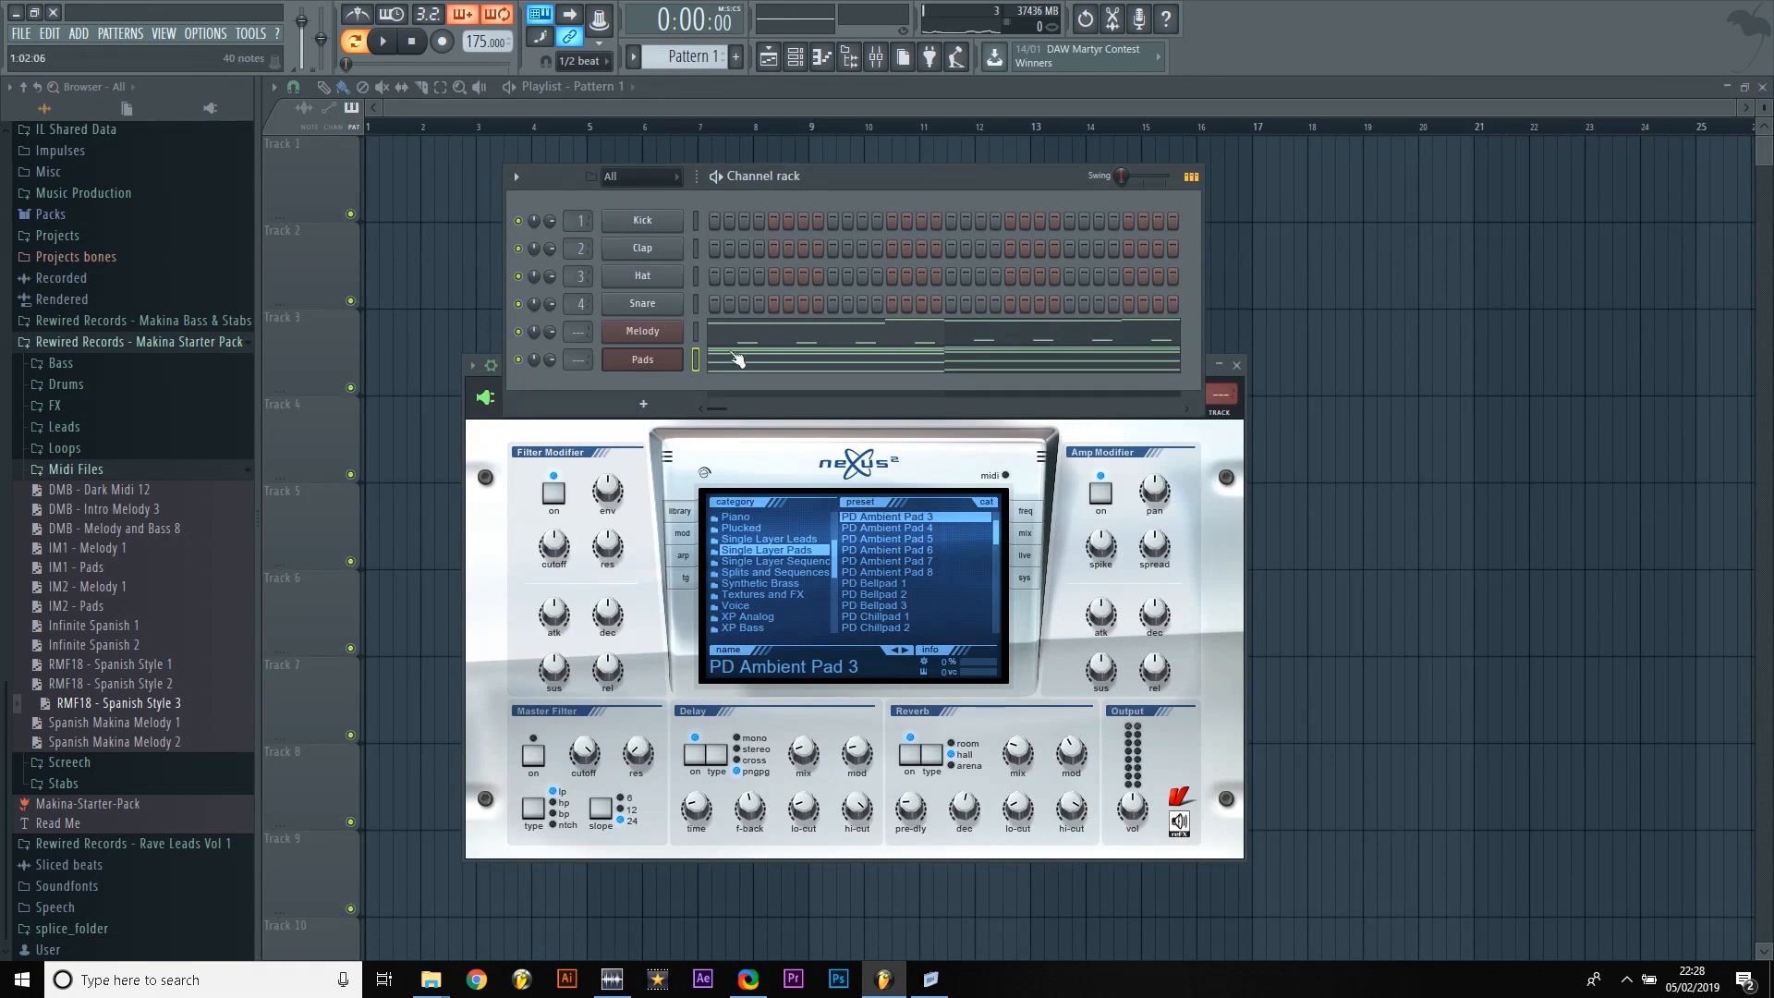
{"action": "key", "text": "space"}
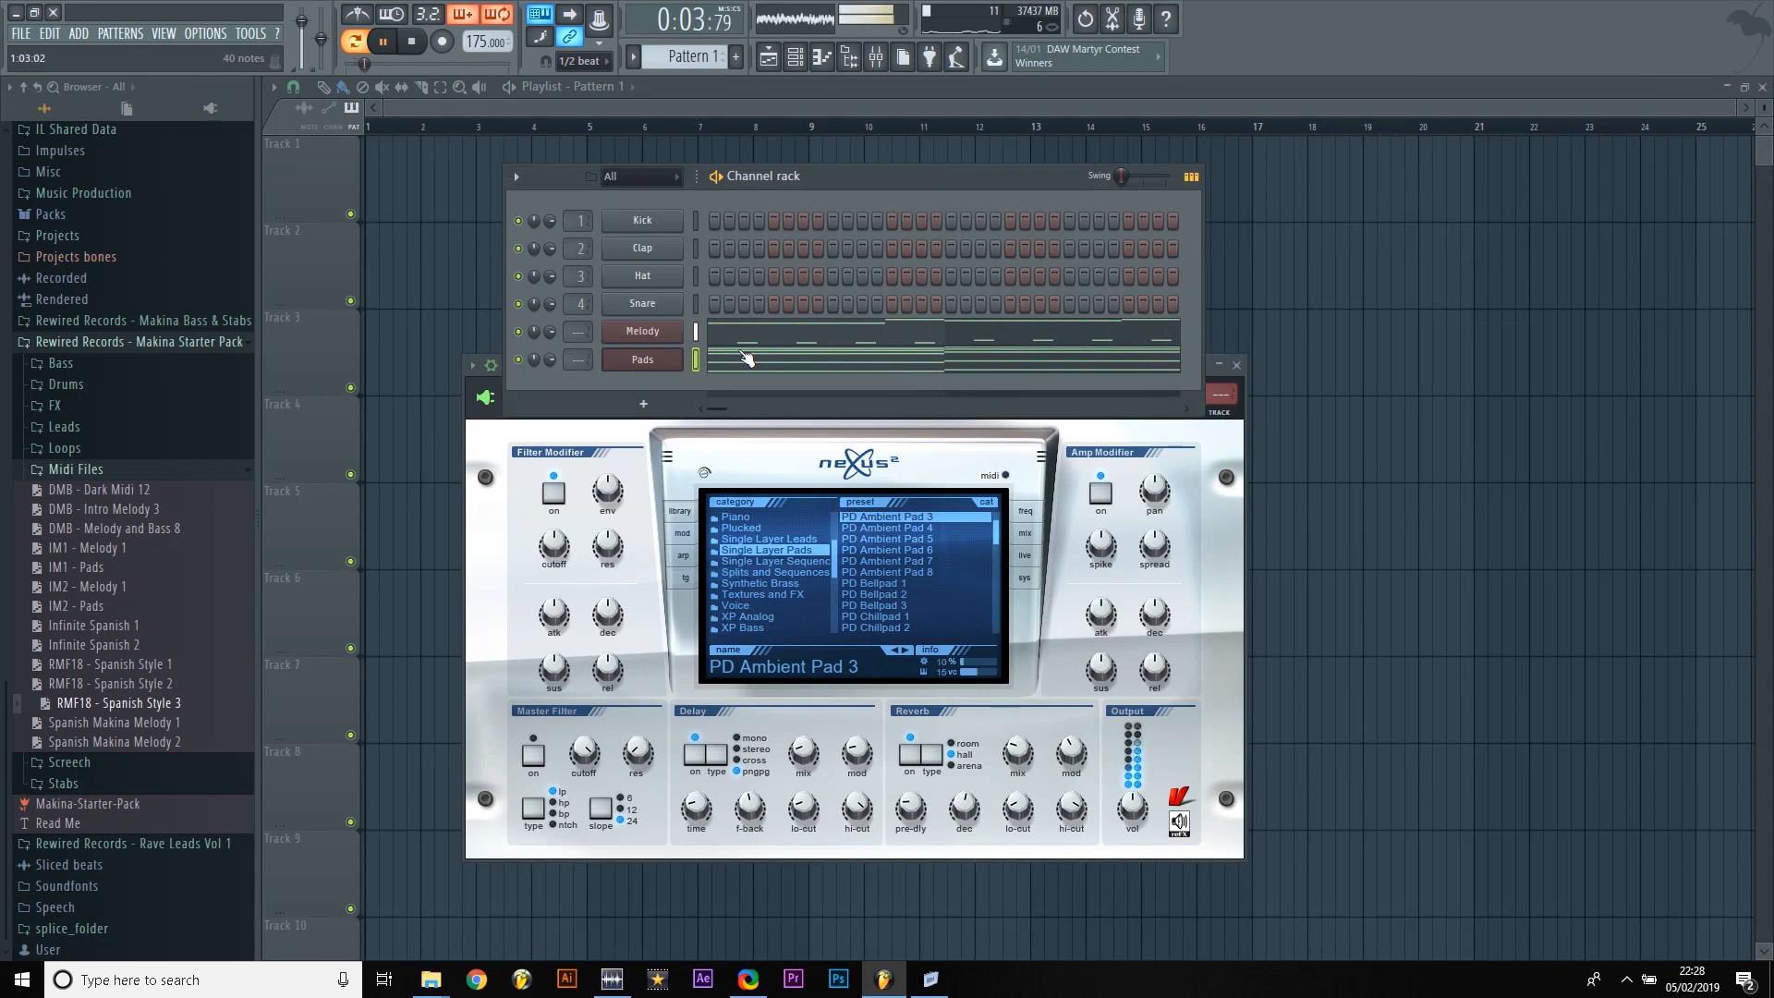
{"action": "key", "text": "space"}
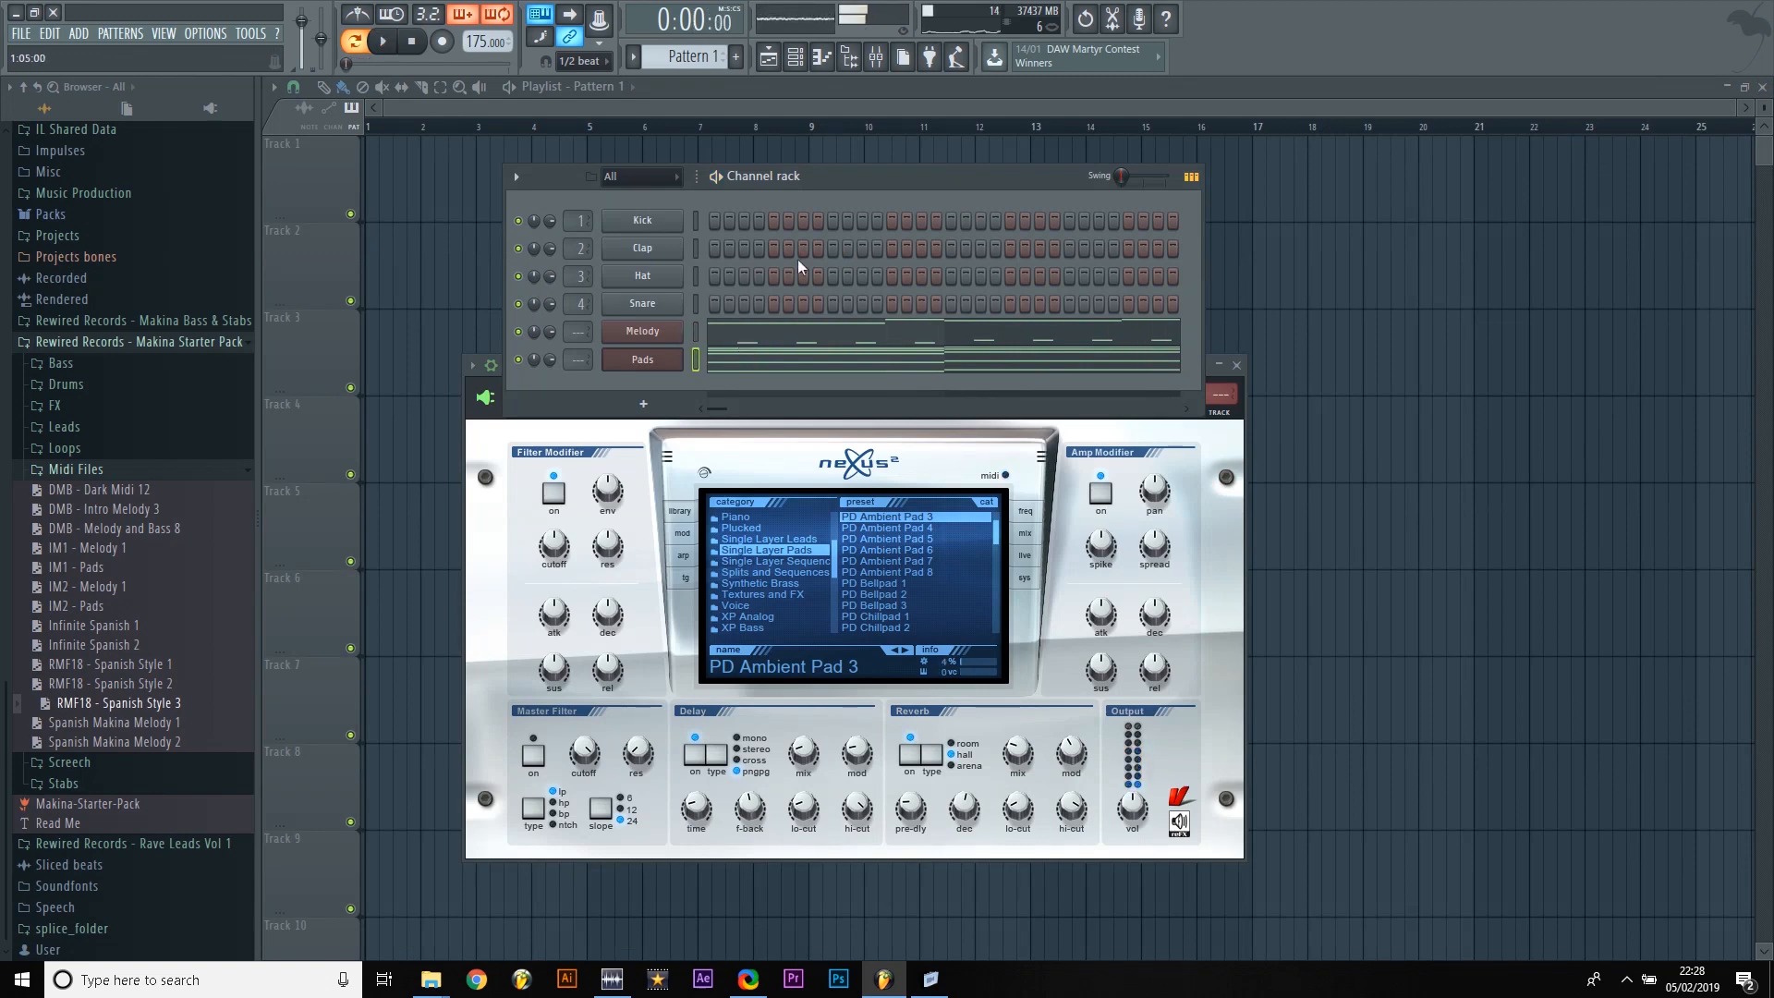
Step: Delete all the low repeated notes from C4 to D#4 in the Melody piano roll, and close it
{"action": "left_click", "coordinate": [772, 336]}
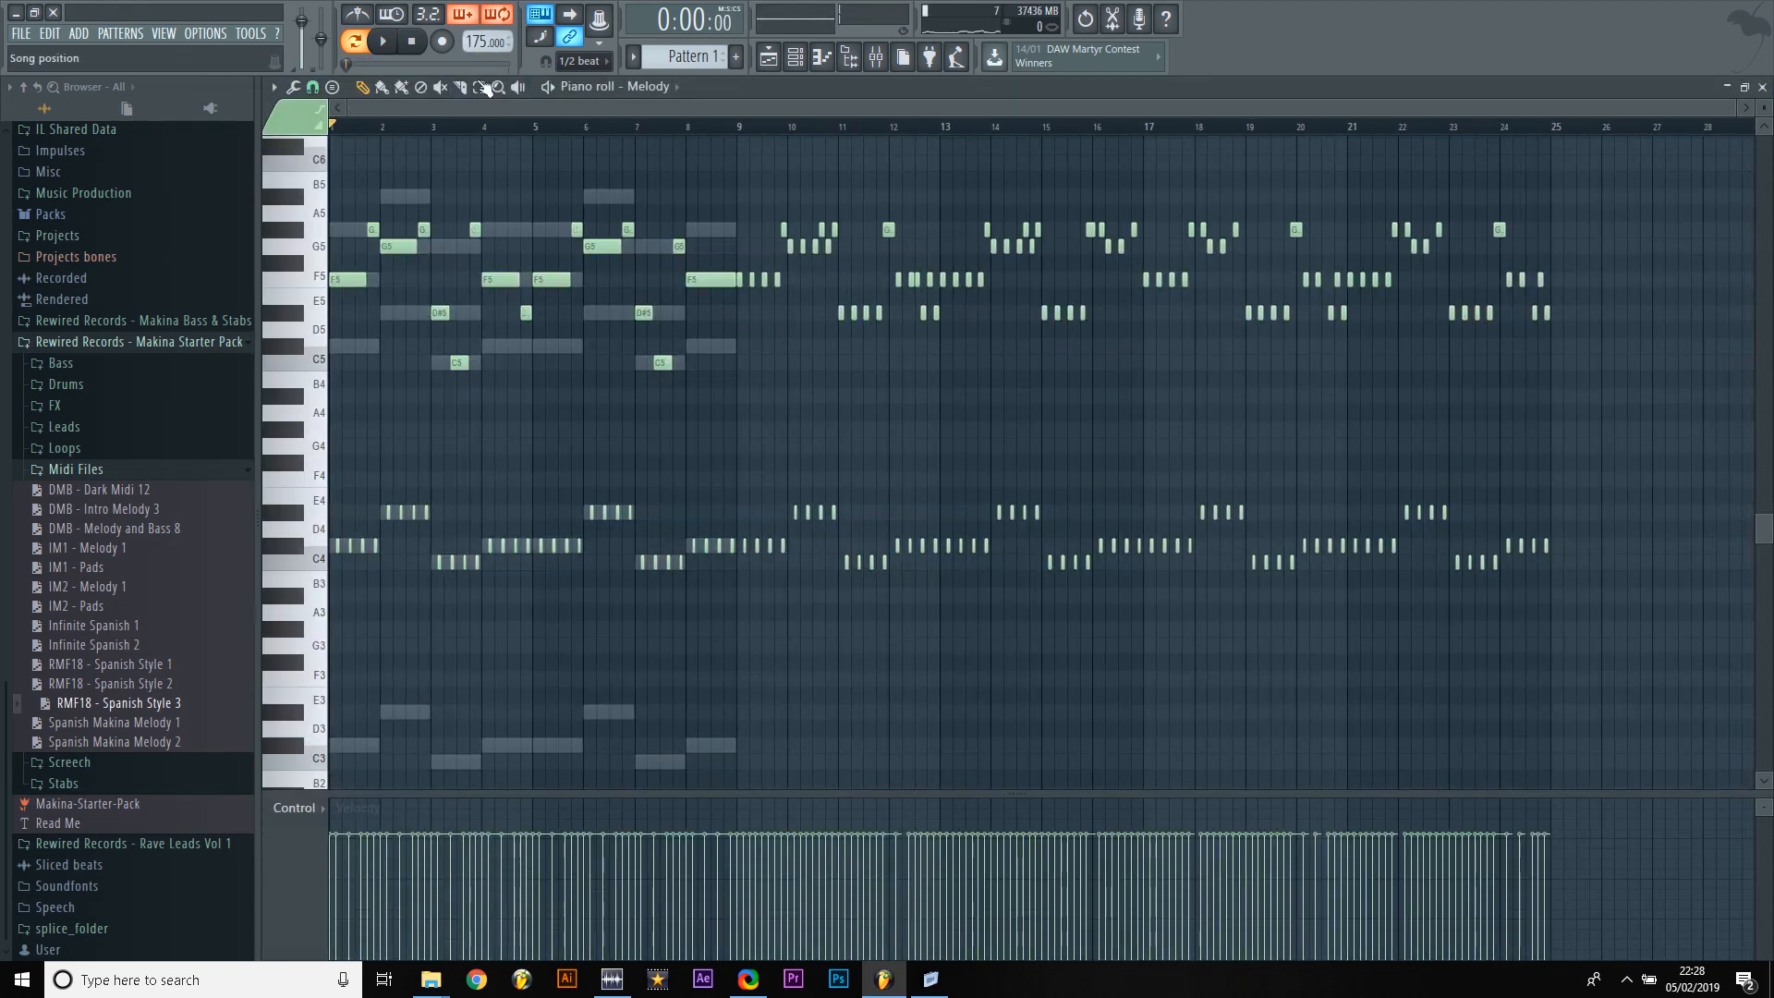
{"action": "left_click", "coordinate": [481, 88]}
{"action": "left_click_drag", "start_coordinate": [1585, 425], "coordinate": [333, 635]}
{"action": "key", "text": "Delete"}
{"action": "left_click", "coordinate": [1763, 87]}
Step: Play the pattern with the trimmed melody, and bring up the Pads notes in the piano roll
{"action": "key", "text": "space"}
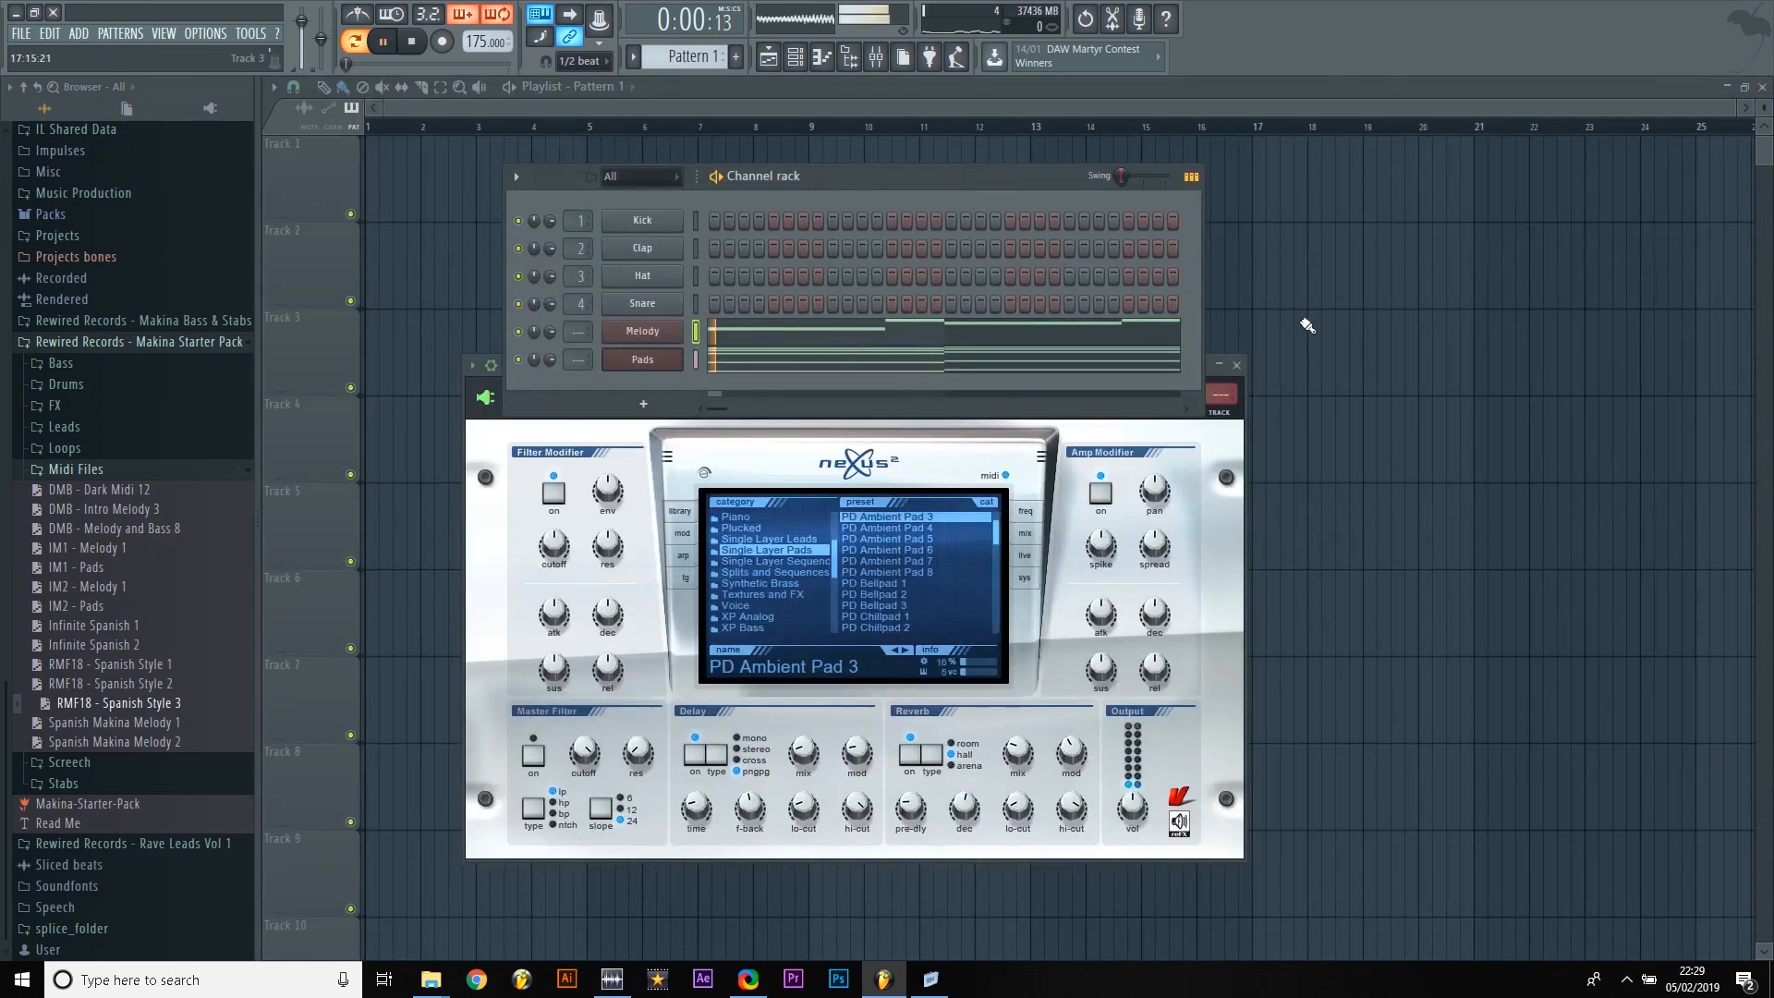
{"action": "left_click", "coordinate": [1074, 357]}
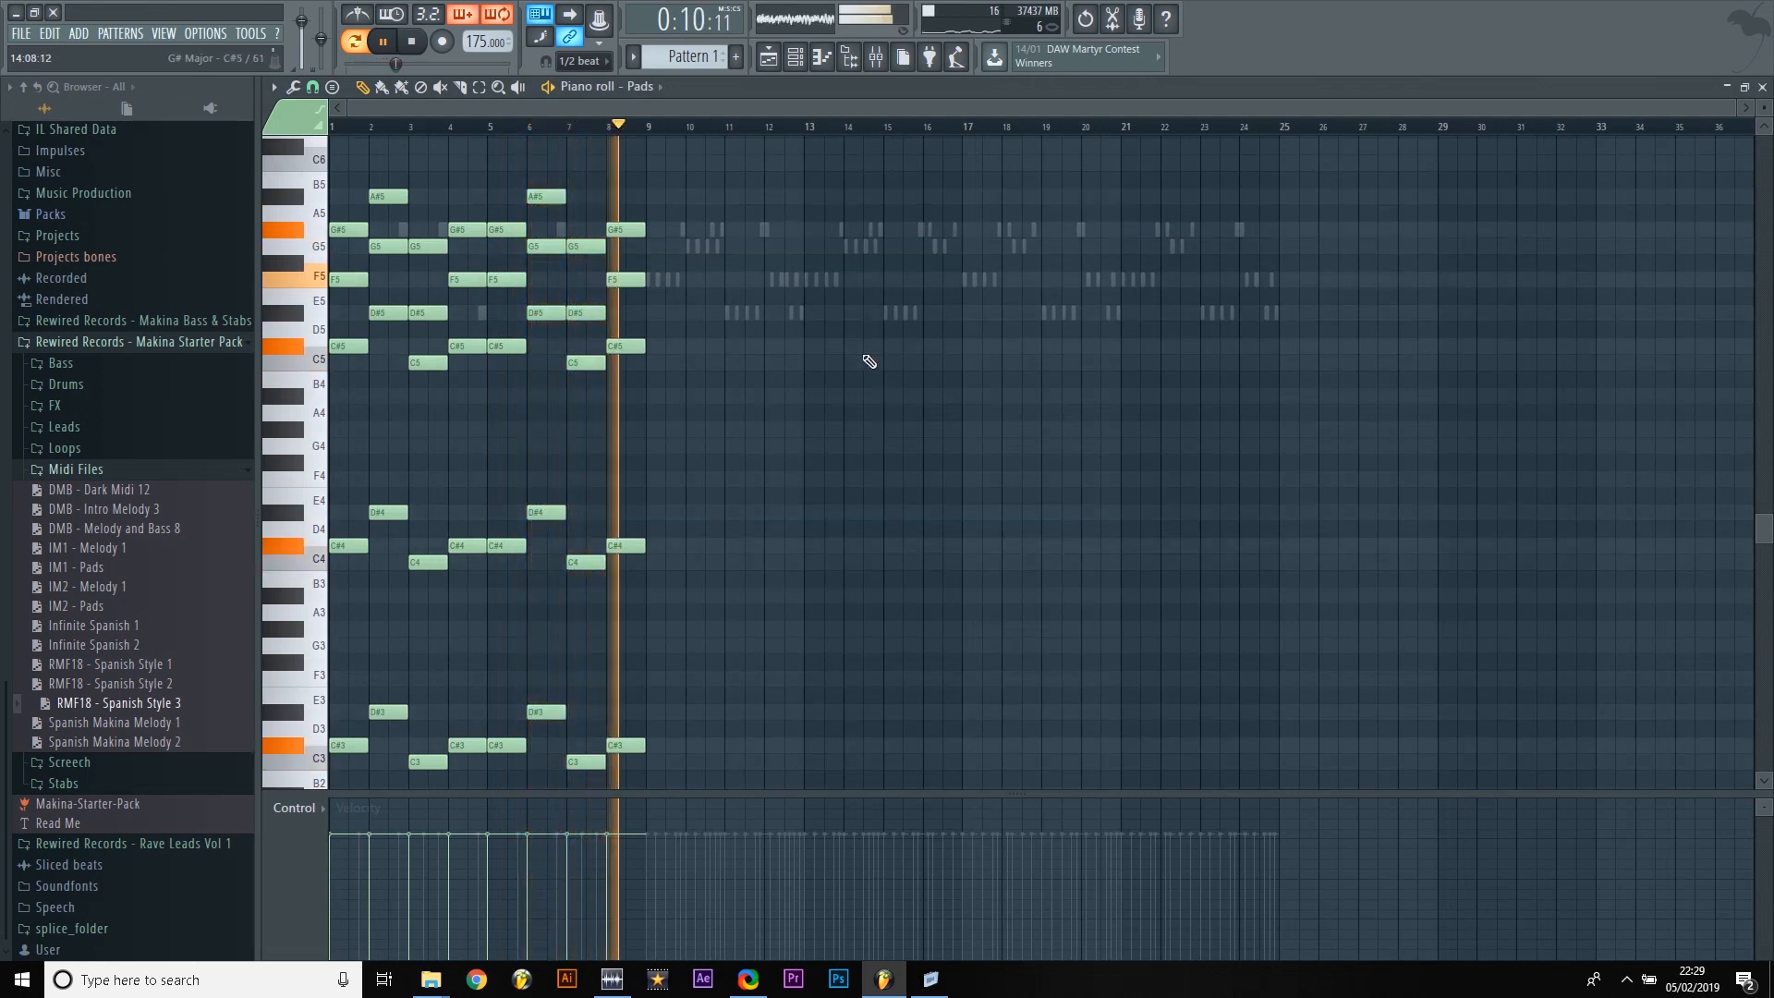
{"action": "key", "text": "space"}
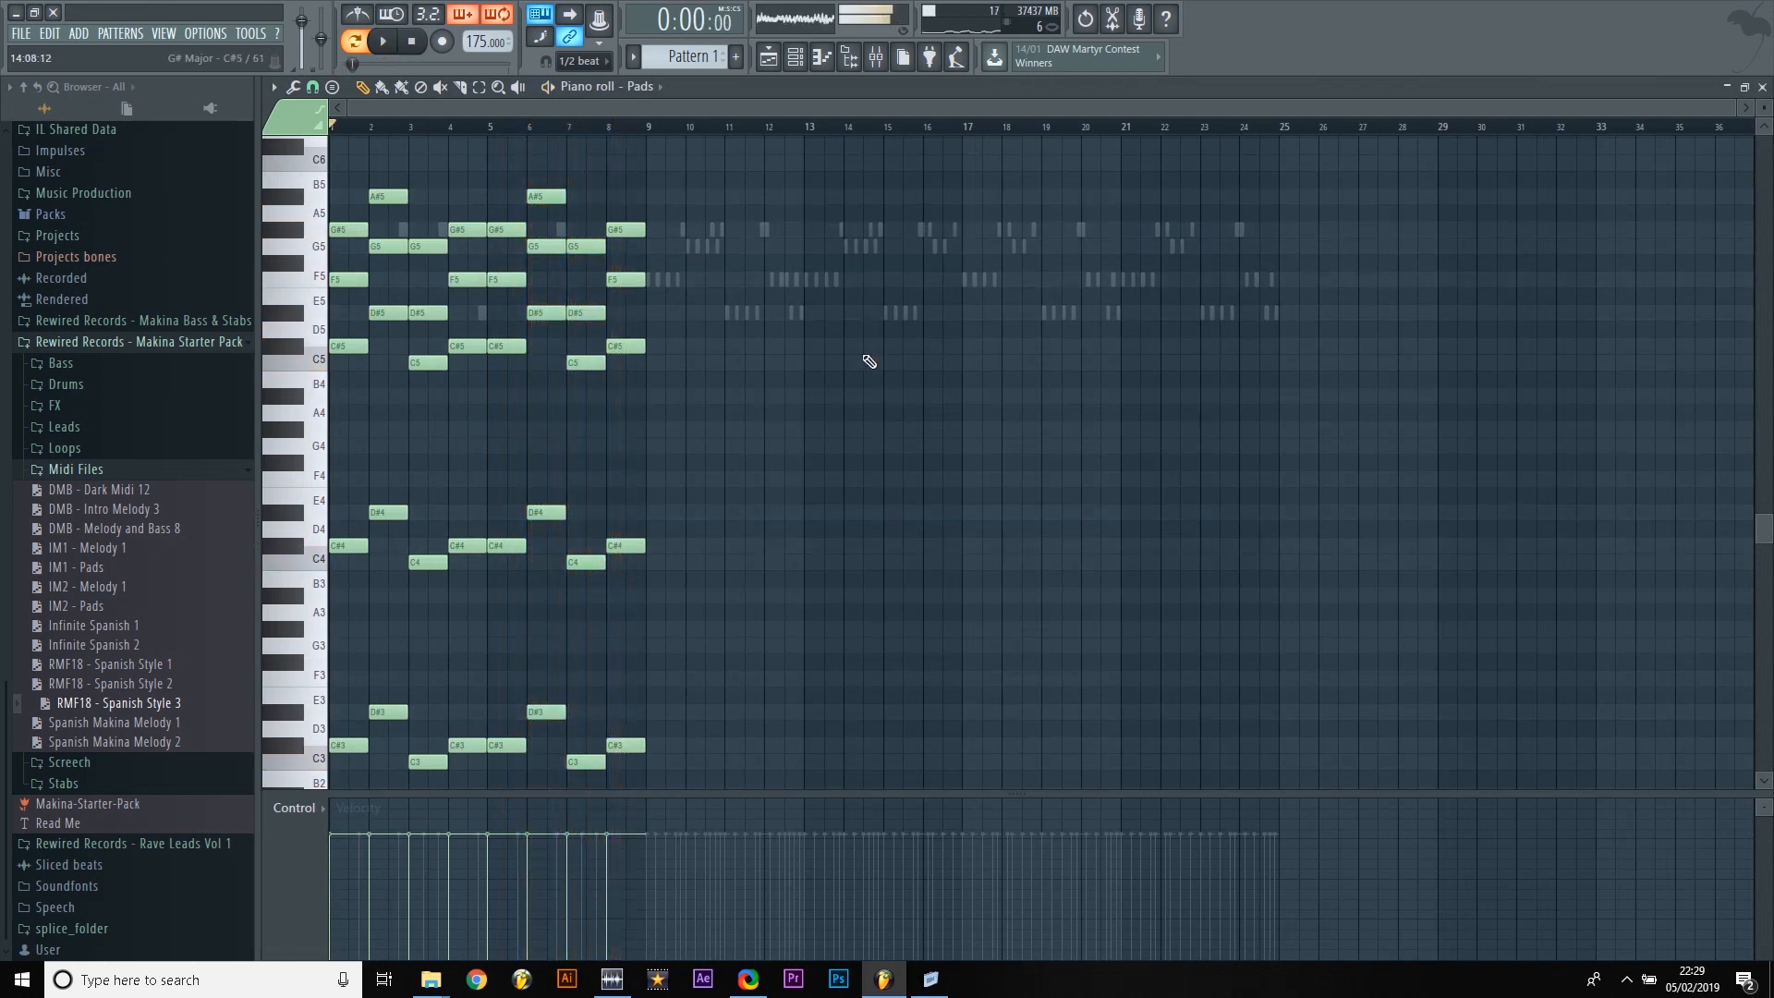
{"action": "left_click", "coordinate": [1763, 87]}
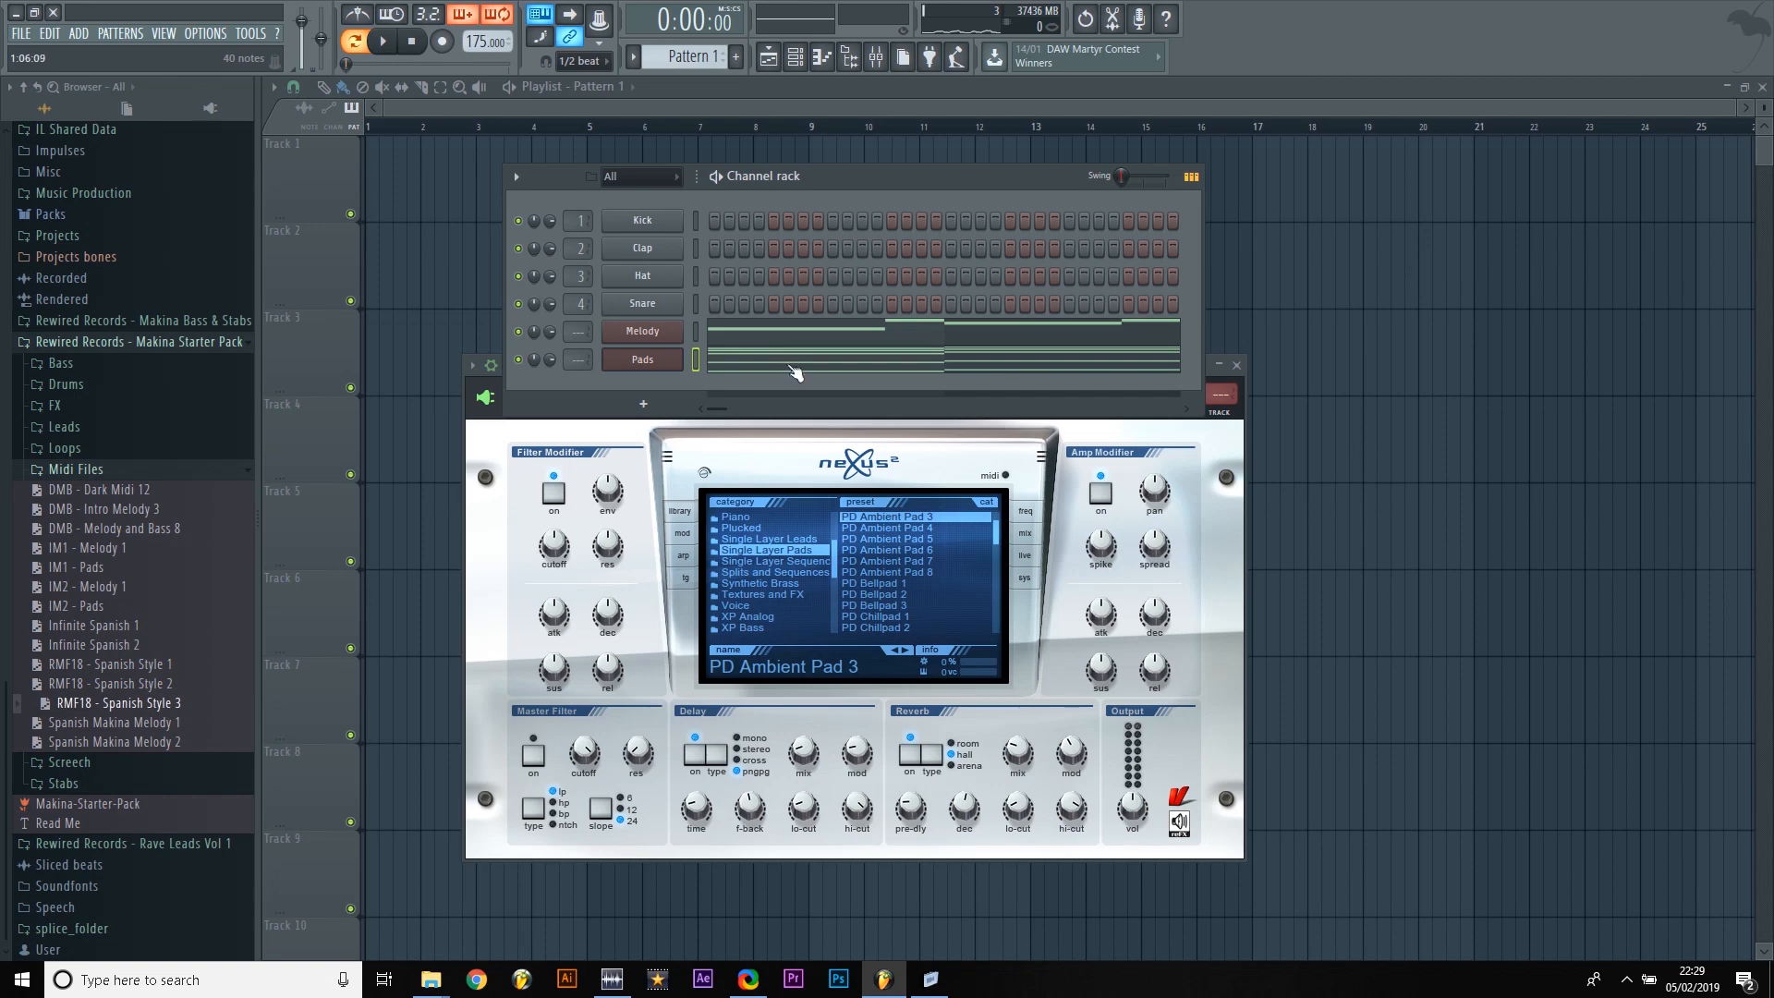
{"action": "left_click", "coordinate": [794, 372]}
{"action": "scroll", "coordinate": [712, 351], "scroll_direction": "down", "scroll_amount": 1}
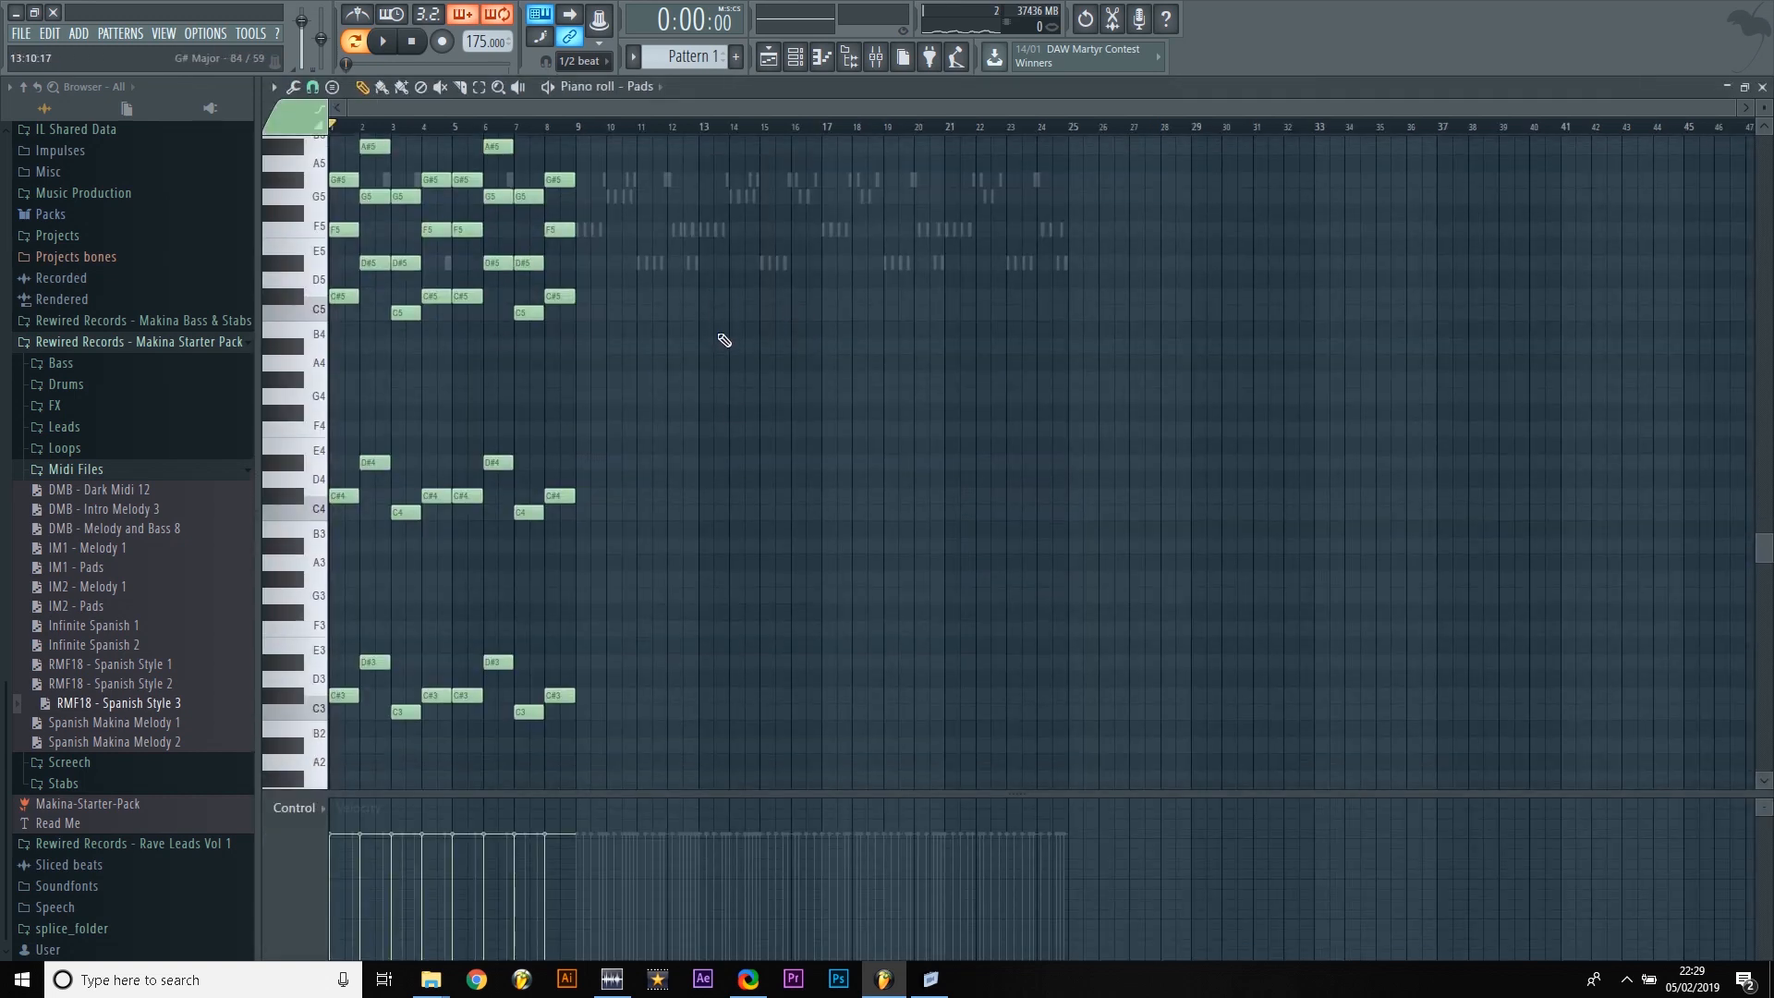